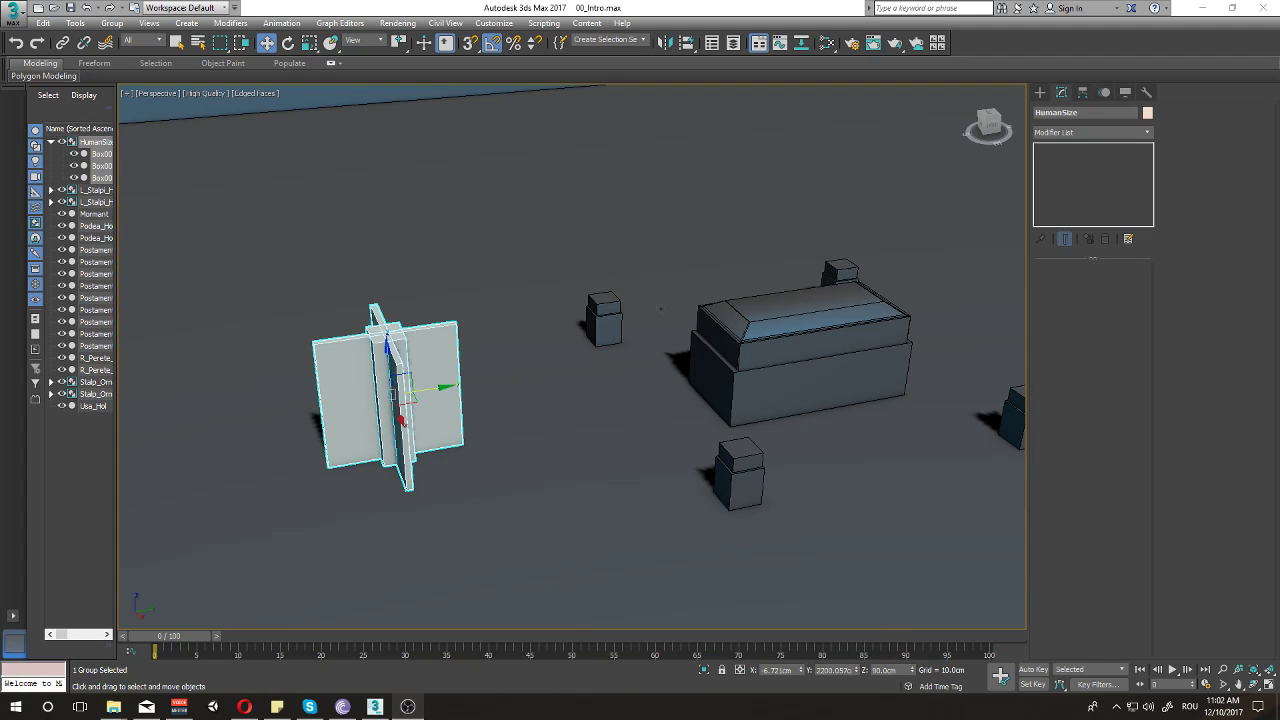
# - Orbit and zoom the Perspective view to look down over the room and pillar hall
pyautogui.moveTo(660, 309)
pyautogui.keyDown('alt'); pyautogui.mouseDown(button='middle')
pyautogui.moveTo(583, 320)
pyautogui.moveTo(589, 303)
pyautogui.mouseUp(button='middle'); pyautogui.keyUp('alt')
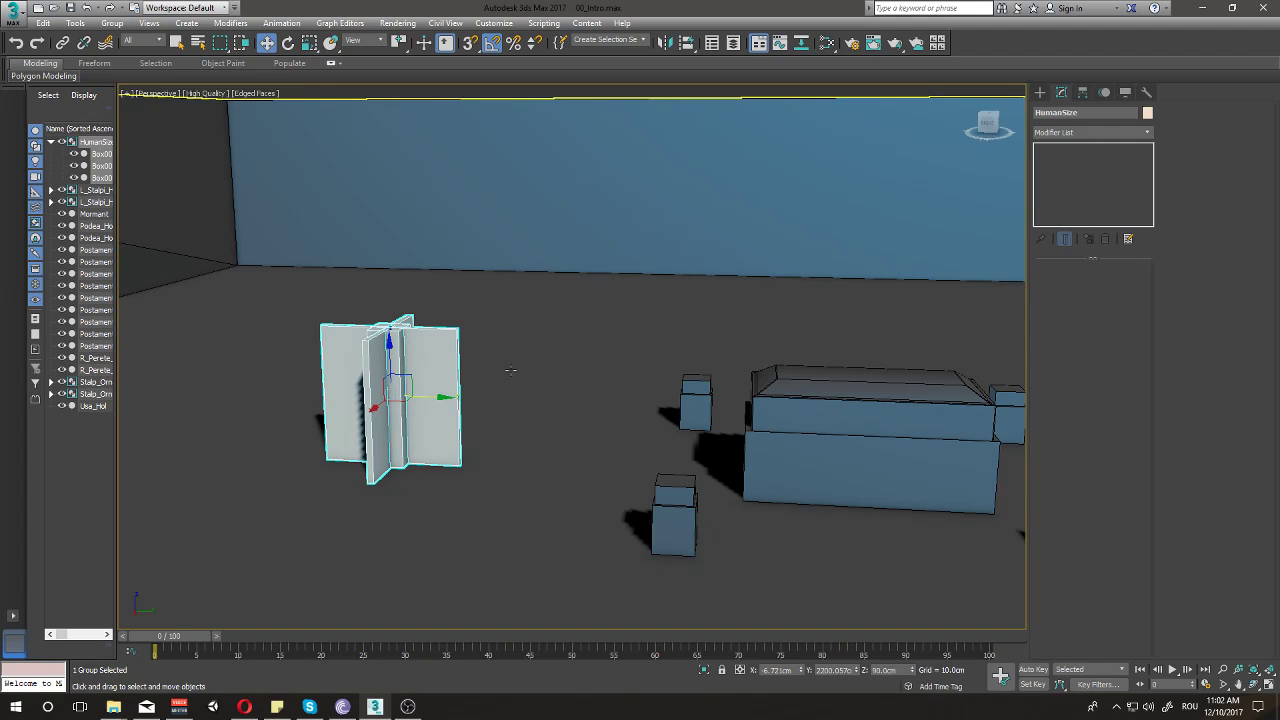
pyautogui.scroll(-3, 543, 386)
pyautogui.scroll(-3, 560, 385)
pyautogui.scroll(-3, 580, 383)
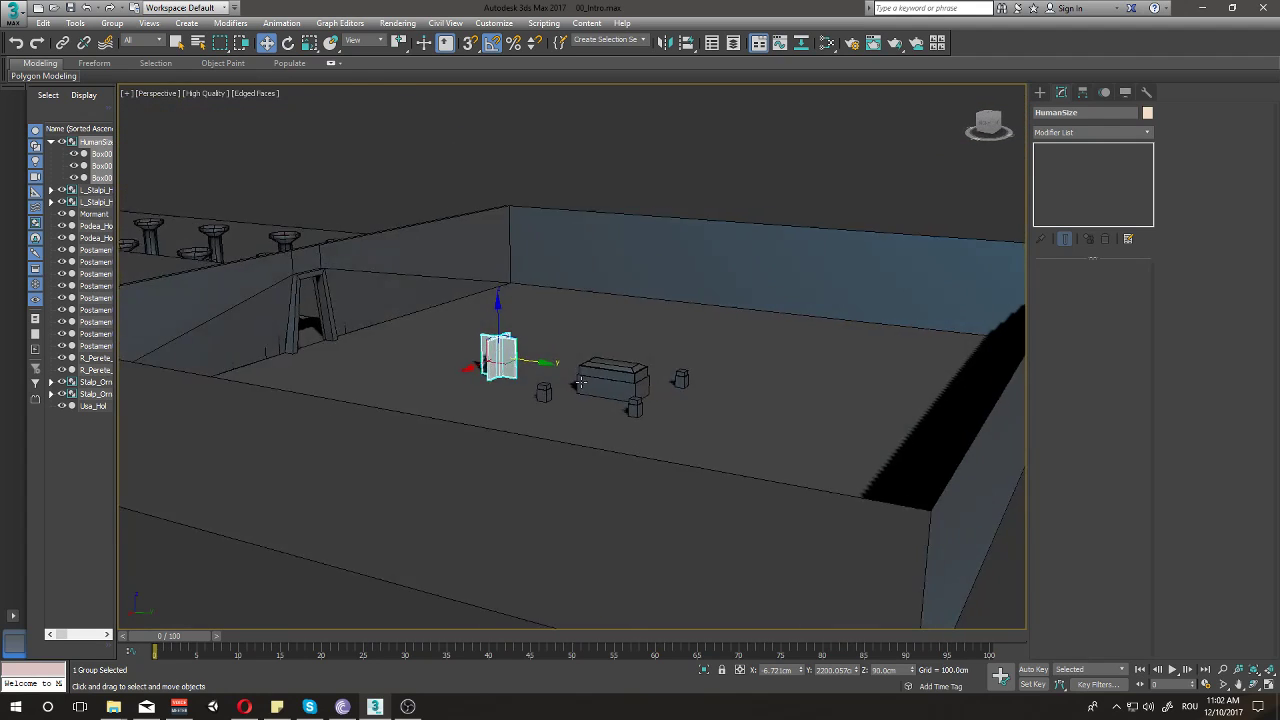
pyautogui.keyDown('alt'); pyautogui.moveTo(580, 383); pyautogui.dragTo(506, 385, button='middle'); pyautogui.keyUp('alt')
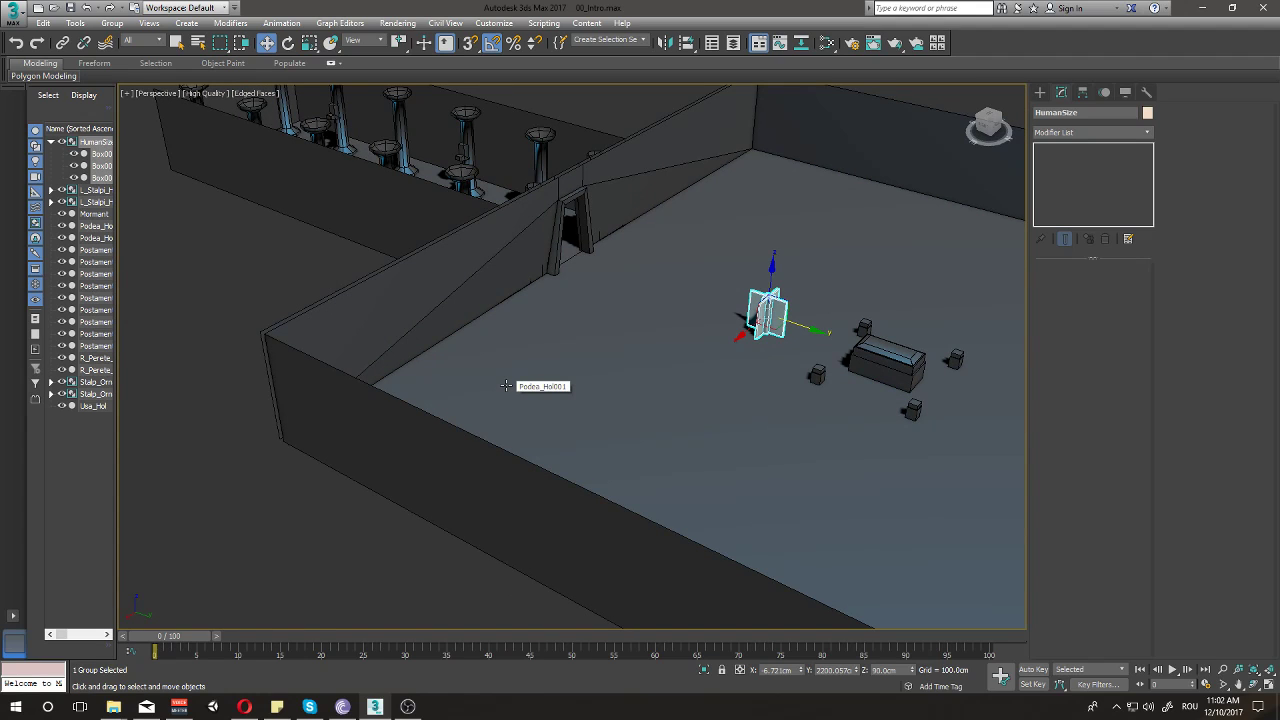
pyautogui.moveTo(483, 363)
pyautogui.keyDown('alt'); pyautogui.mouseDown(button='middle')
pyautogui.moveTo(521, 380)
pyautogui.moveTo(514, 325)
pyautogui.moveTo(654, 297)
pyautogui.moveTo(640, 290)
pyautogui.moveTo(694, 304)
pyautogui.moveTo(681, 274)
pyautogui.mouseUp(button='middle'); pyautogui.keyUp('alt')
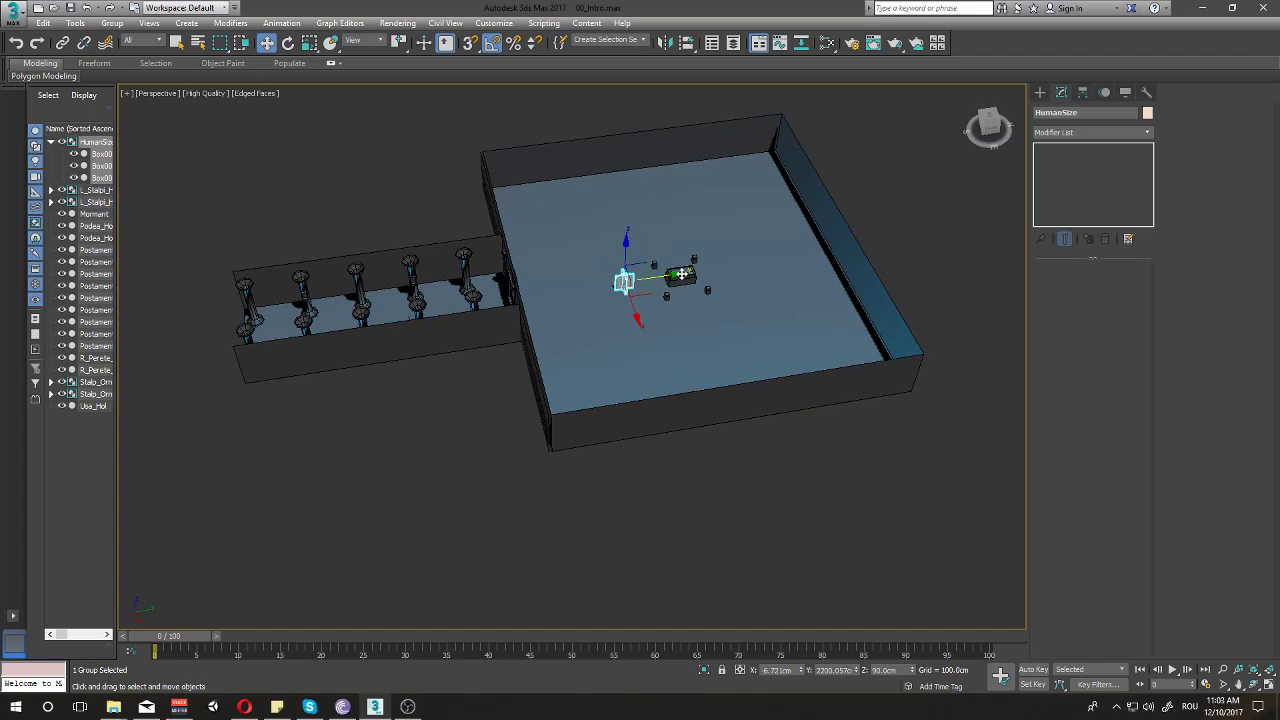
# - Drag the HumanSize group into the pillar hall and nudge it into position
pyautogui.moveTo(681, 274); pyautogui.dragTo(545, 288)
pyautogui.scroll(5, 545, 288)
pyautogui.moveTo(545, 288)
pyautogui.keyDown('alt'); pyautogui.mouseDown(button='middle')
pyautogui.moveTo(546, 277)
pyautogui.moveTo(575, 295)
pyautogui.mouseUp(button='middle'); pyautogui.keyUp('alt')
pyautogui.scroll(4, 575, 295)
pyautogui.scroll(4, 585, 300)
pyautogui.press('z')
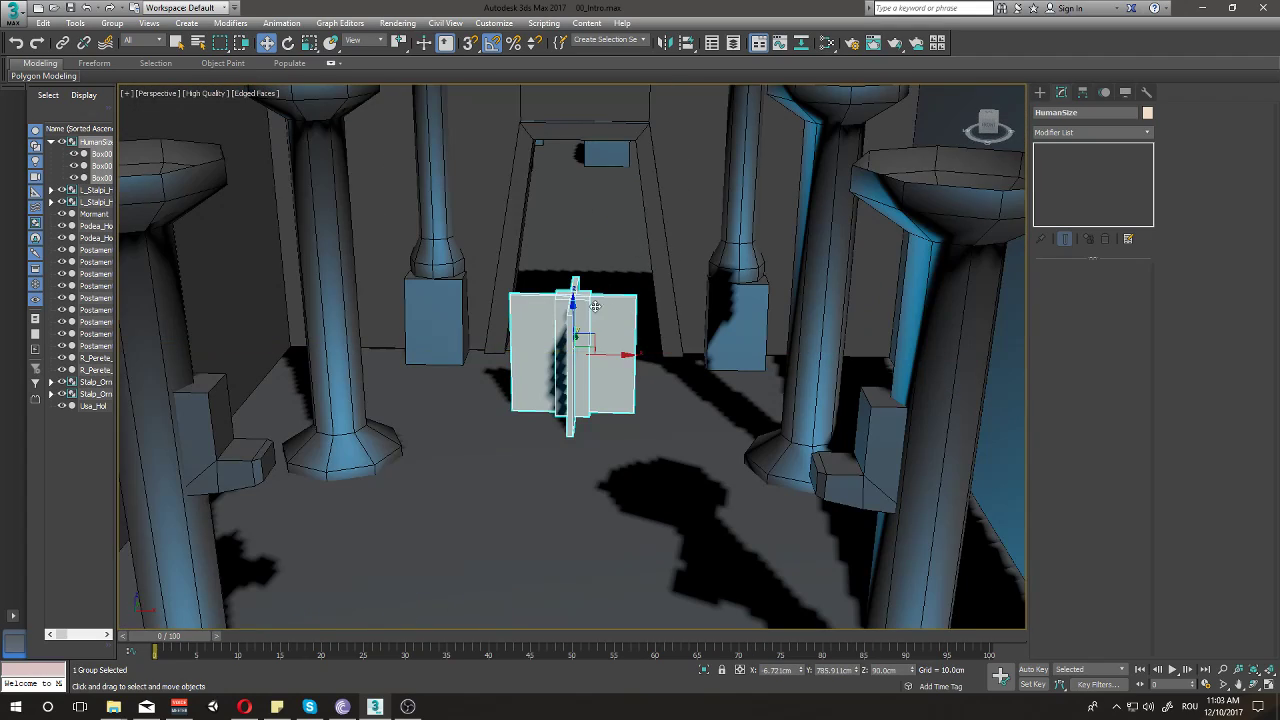
pyautogui.moveTo(595, 306); pyautogui.dragTo(594, 310)
# - Ungroup HumanSize and hide the two crossed planes Box008 and Box009
pyautogui.click(111, 23)
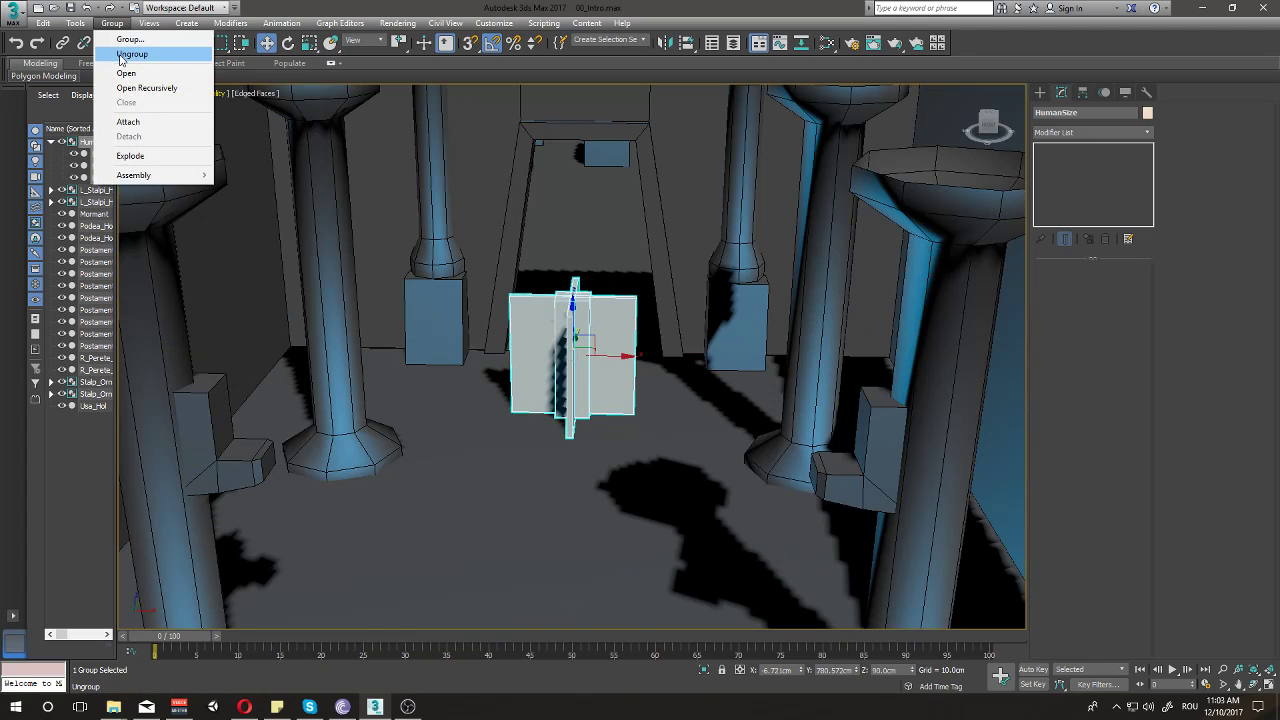
pyautogui.click(130, 54)
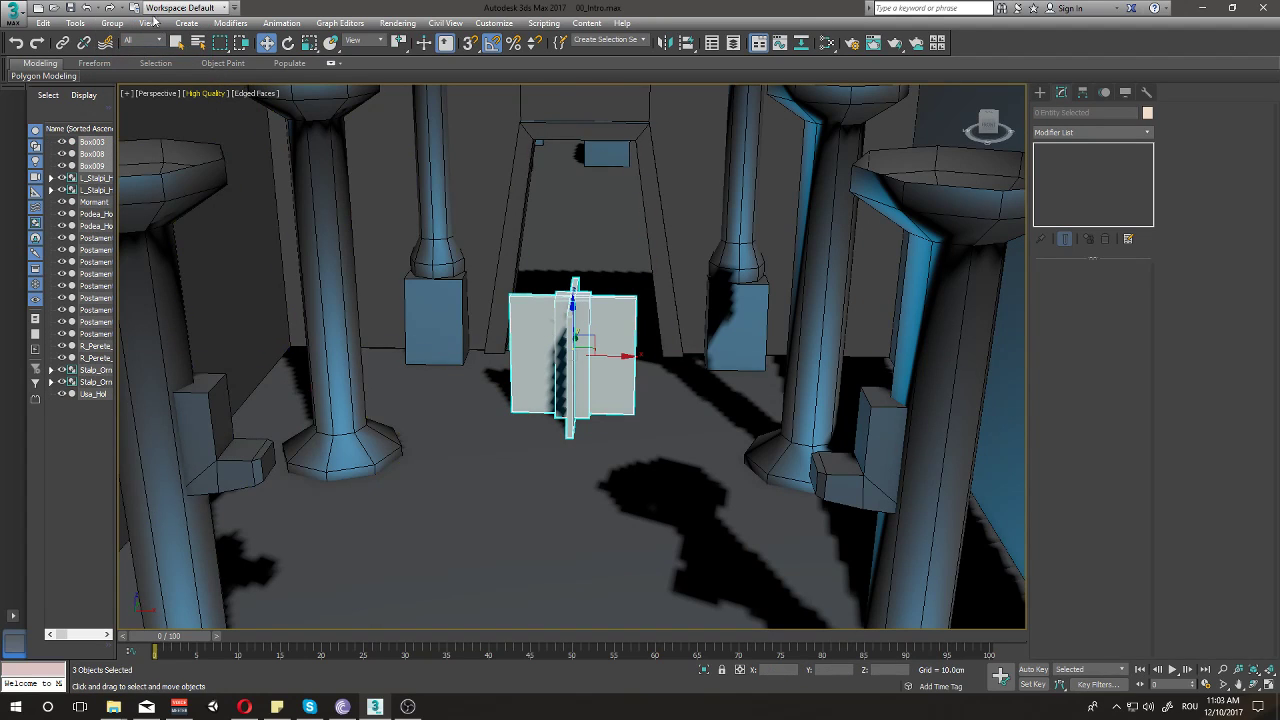
pyautogui.click(575, 378)
pyautogui.keyDown('alt'); pyautogui.moveTo(575, 378); pyautogui.dragTo(540, 352, button='middle'); pyautogui.keyUp('alt')
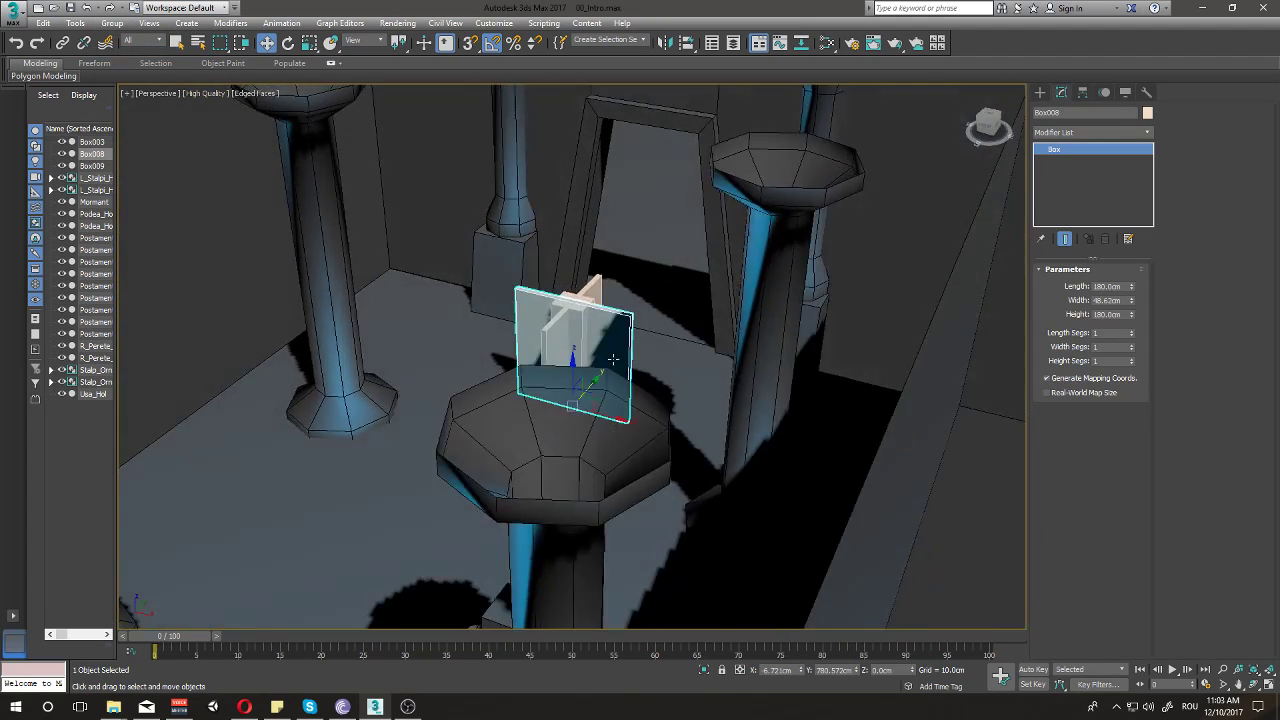
pyautogui.keyDown('ctrl'); pyautogui.click(90, 166); pyautogui.keyUp('ctrl')
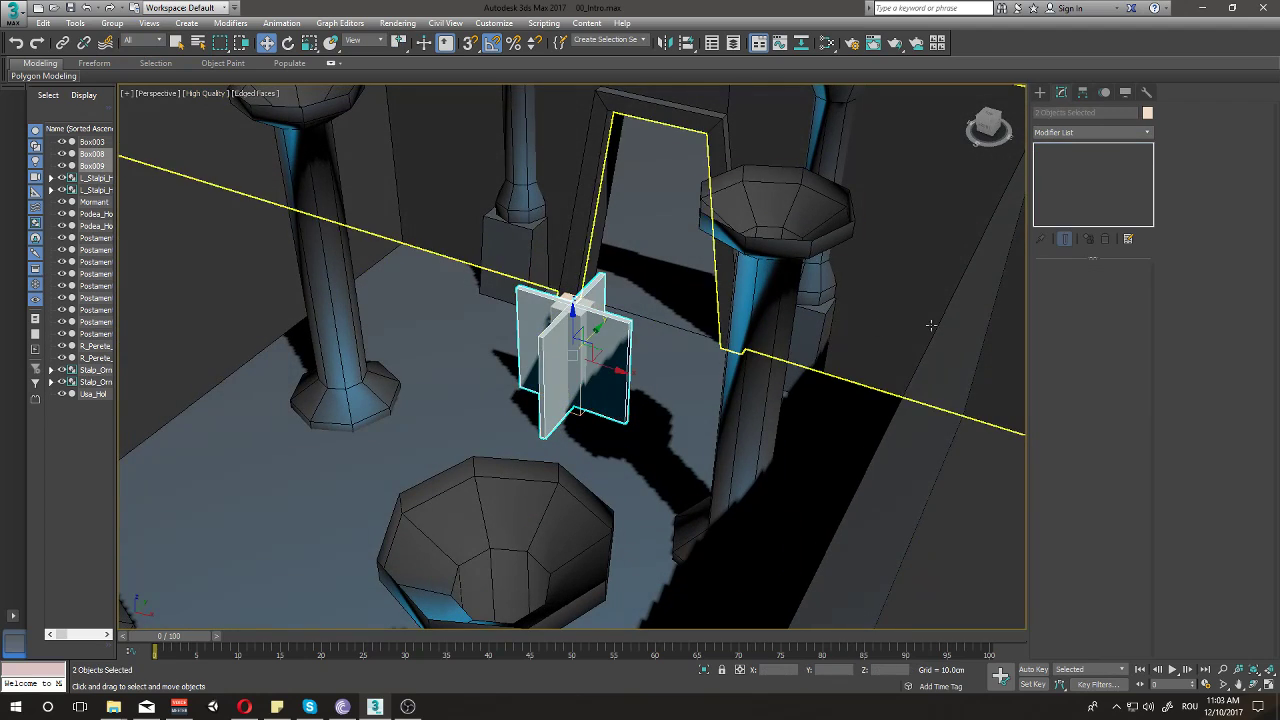
pyautogui.click(62, 156)
# - Set the tall box Box003 to 48 cm length and 48 cm width
pyautogui.keyDown('alt'); pyautogui.moveTo(600, 370); pyautogui.dragTo(540, 326, button='middle'); pyautogui.keyUp('alt')
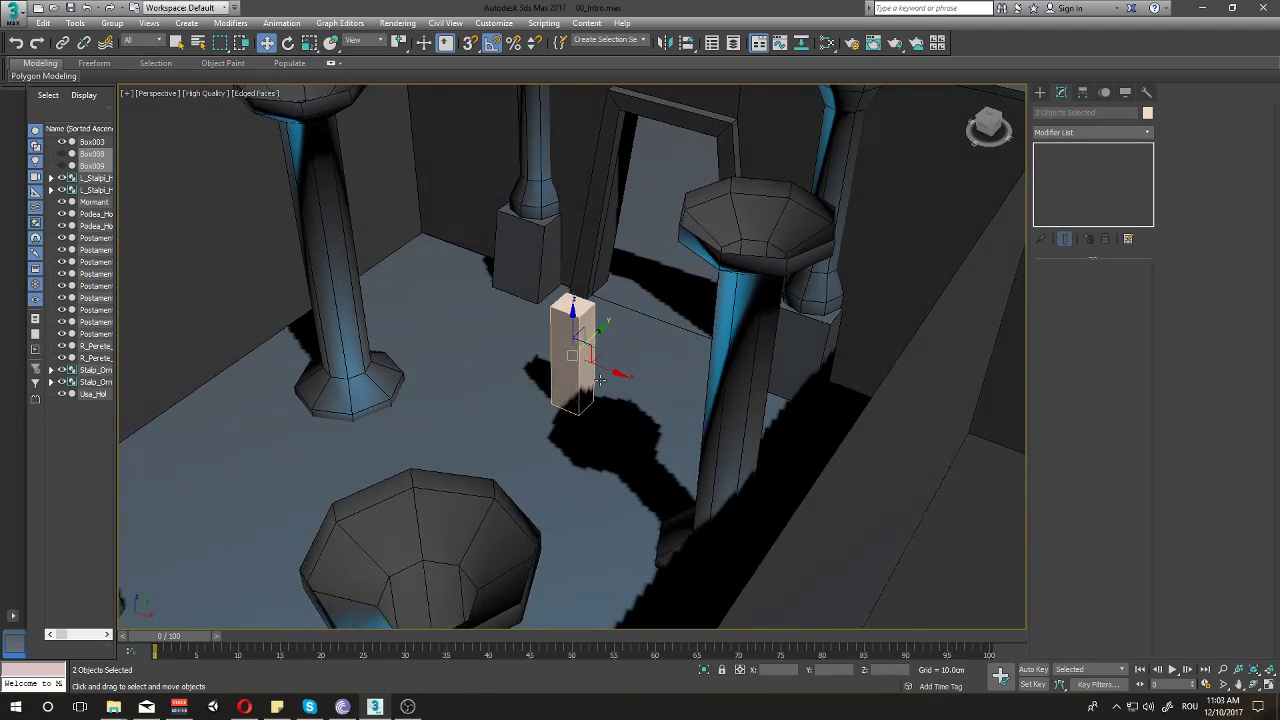
pyautogui.scroll(3, 540, 326)
pyautogui.click(580, 330)
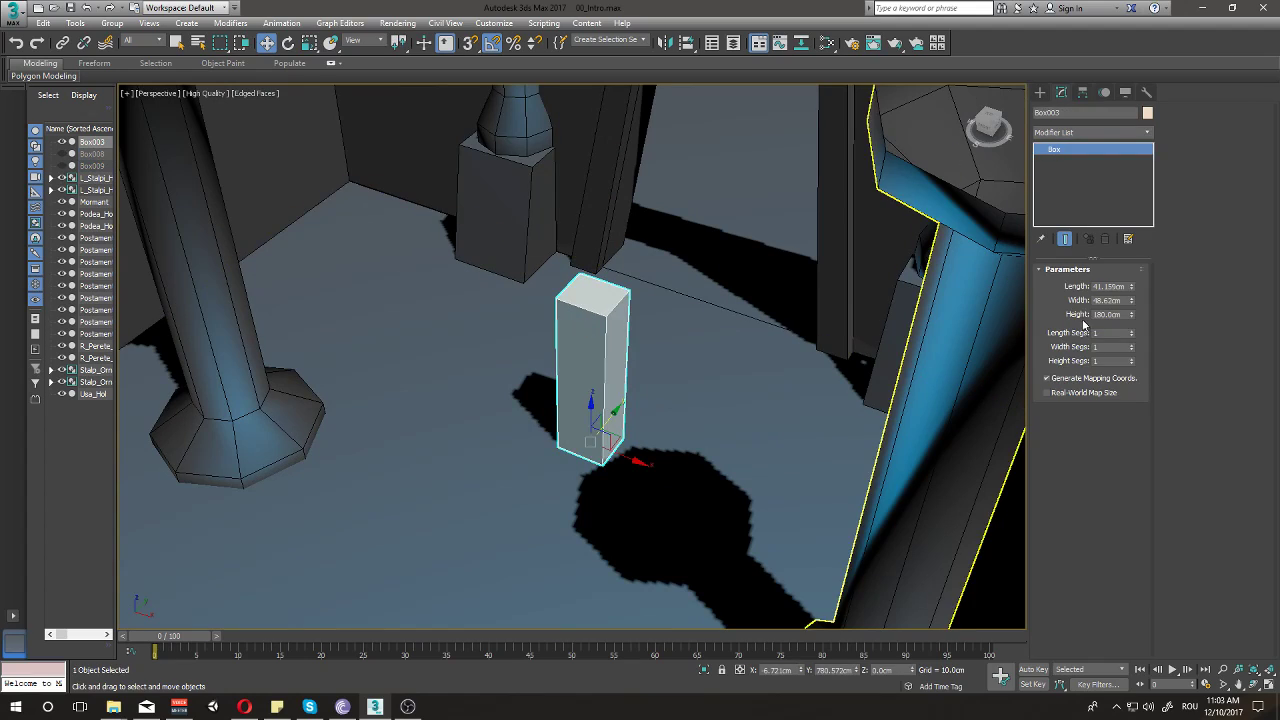
pyautogui.moveTo(1094, 286); pyautogui.dragTo(1148, 288)
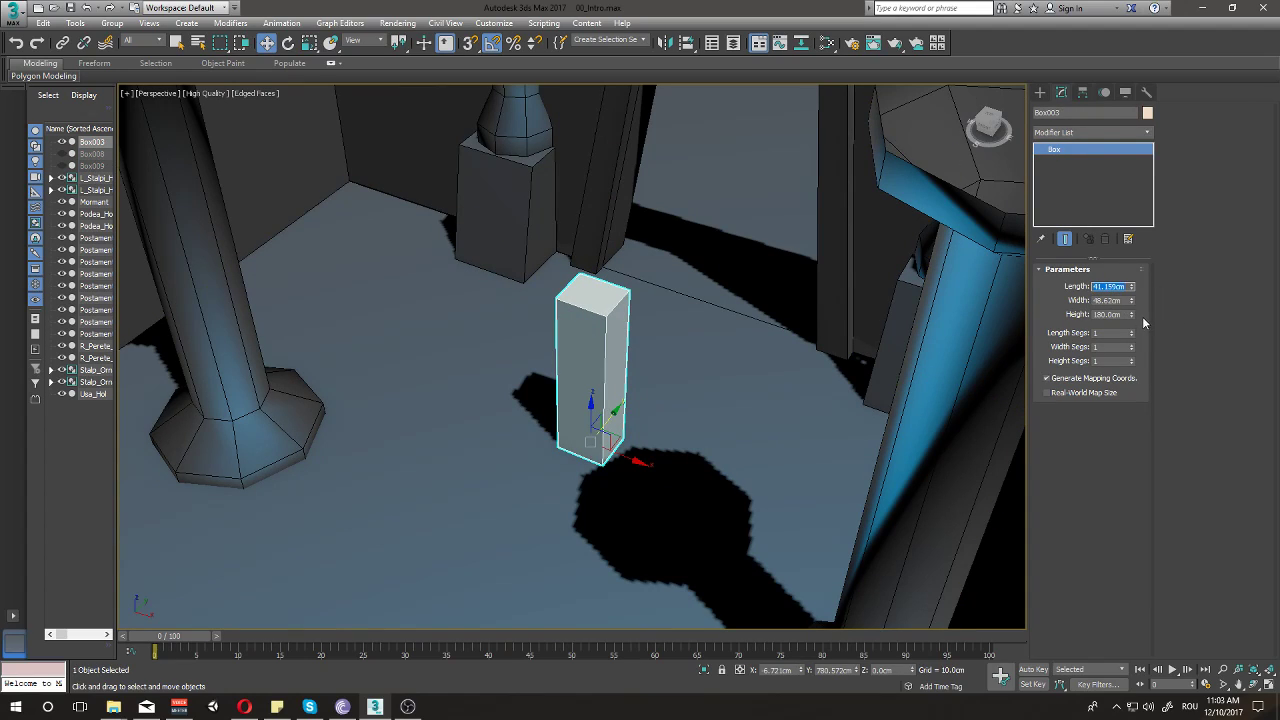
pyautogui.write('48')
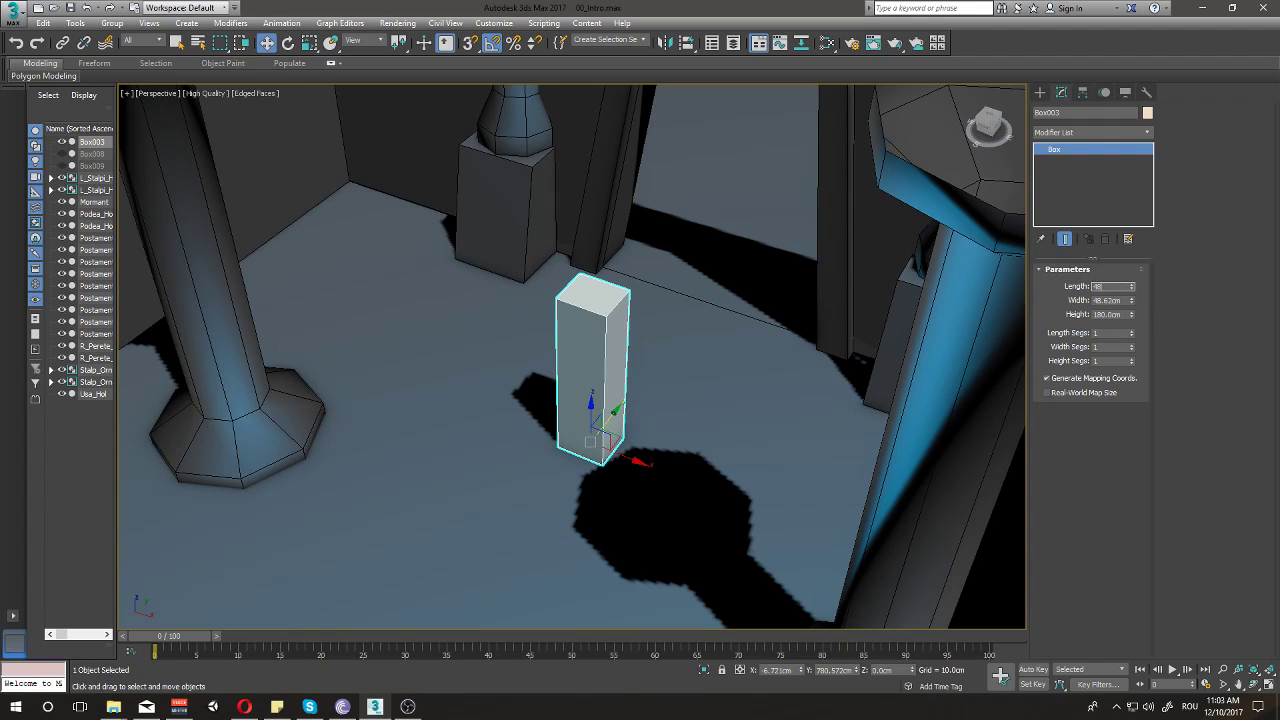
pyautogui.press('Return')
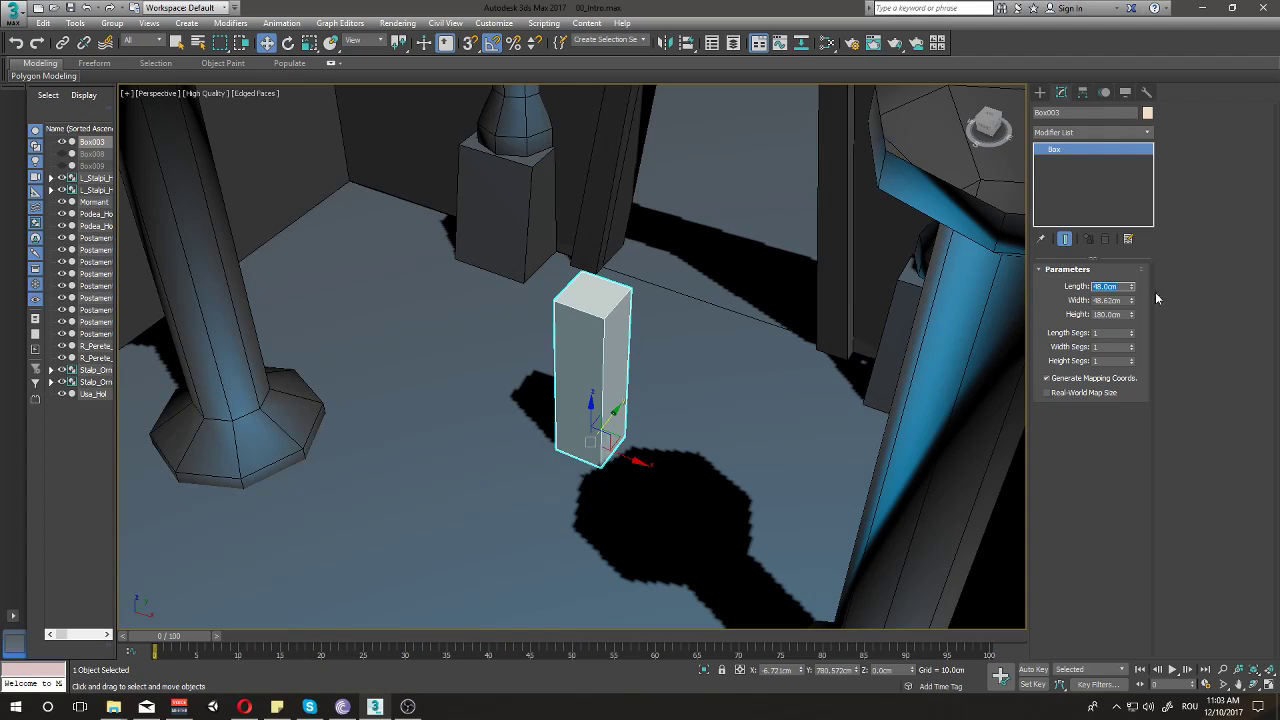
pyautogui.doubleClick(1123, 298)
pyautogui.write('48')
pyautogui.press('Return')
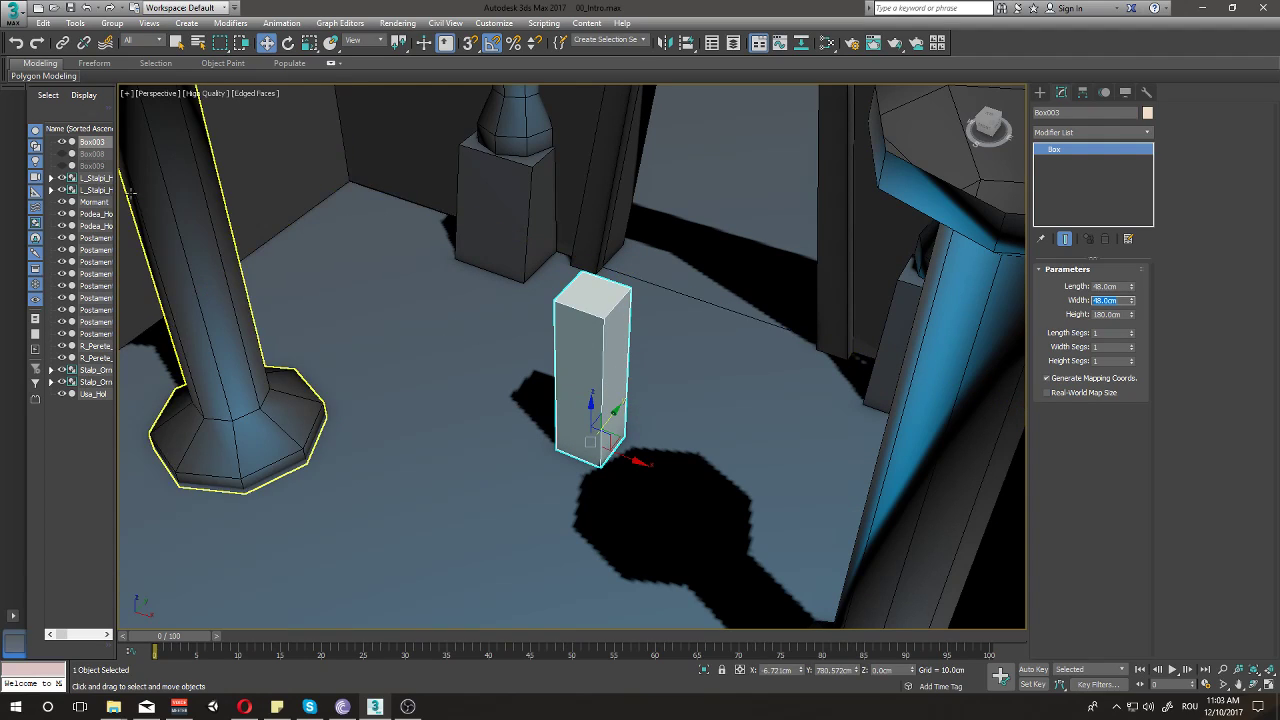
# - Unhide the Box008 plane and set its width to 48 cm
pyautogui.click(82, 155)
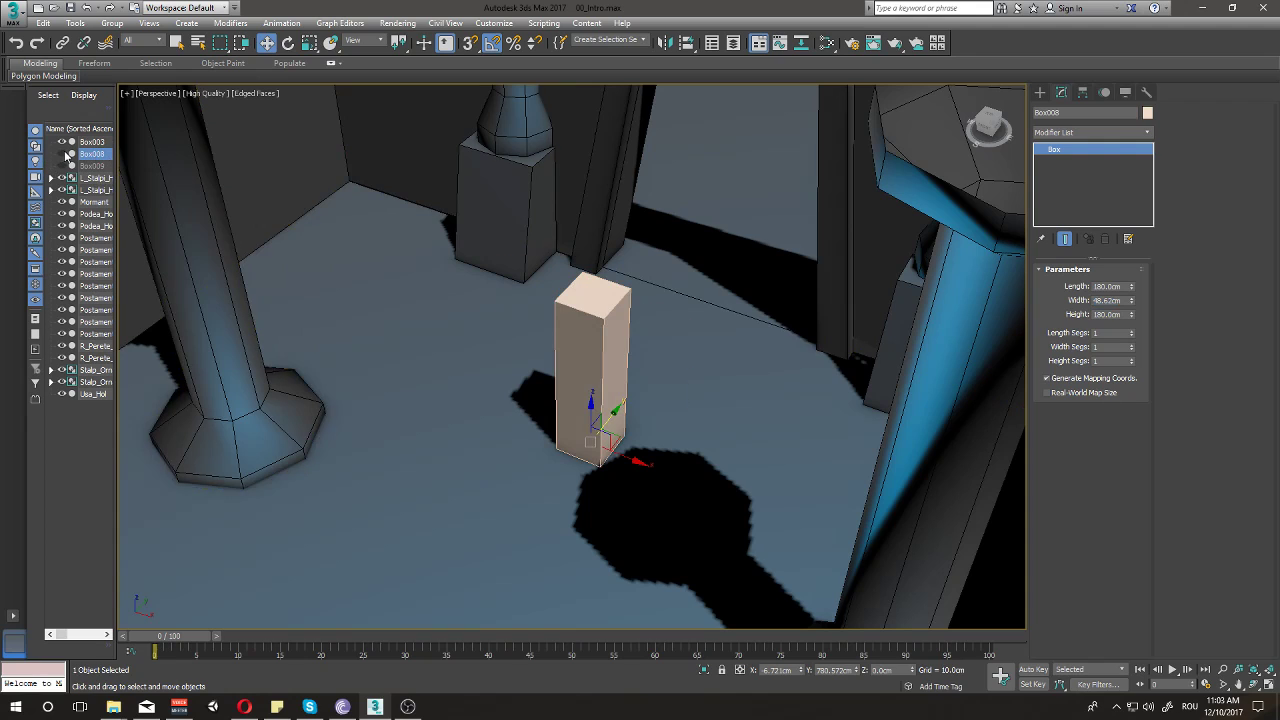
pyautogui.click(62, 154)
pyautogui.keyDown('alt'); pyautogui.moveTo(700, 405); pyautogui.dragTo(690, 407, button='middle'); pyautogui.keyUp('alt')
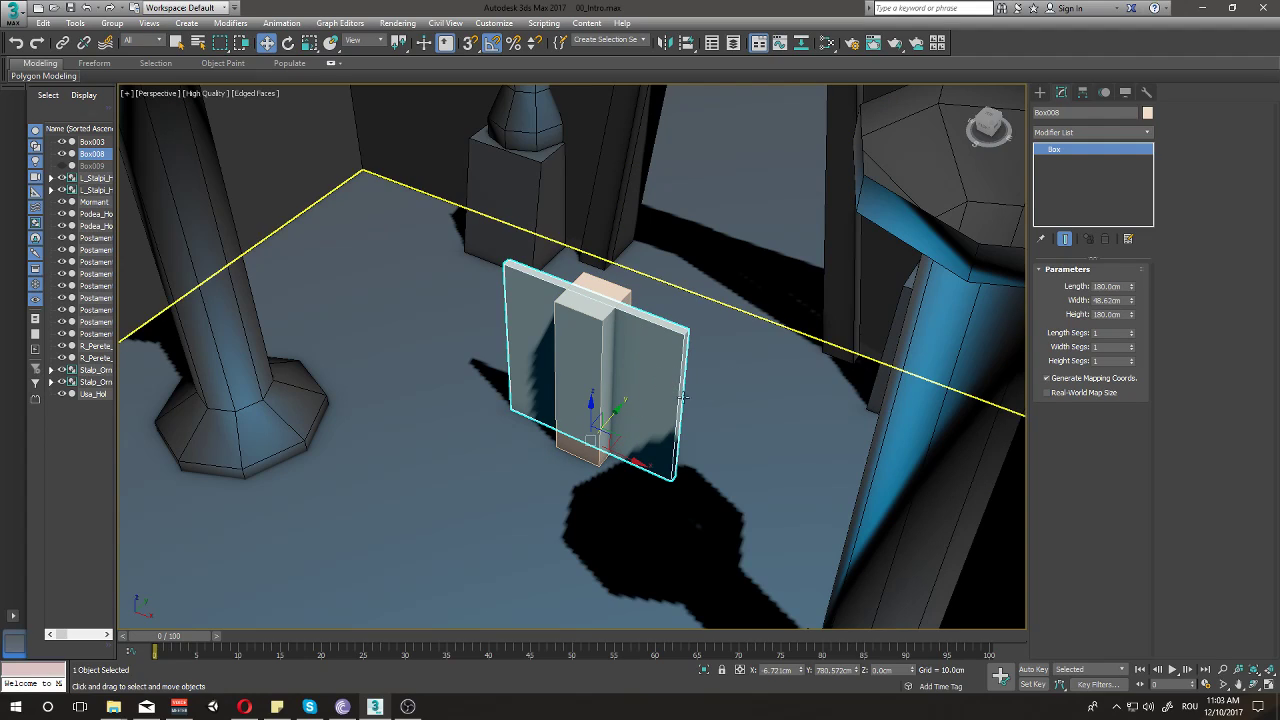
pyautogui.click(1118, 287)
pyautogui.click(1118, 300)
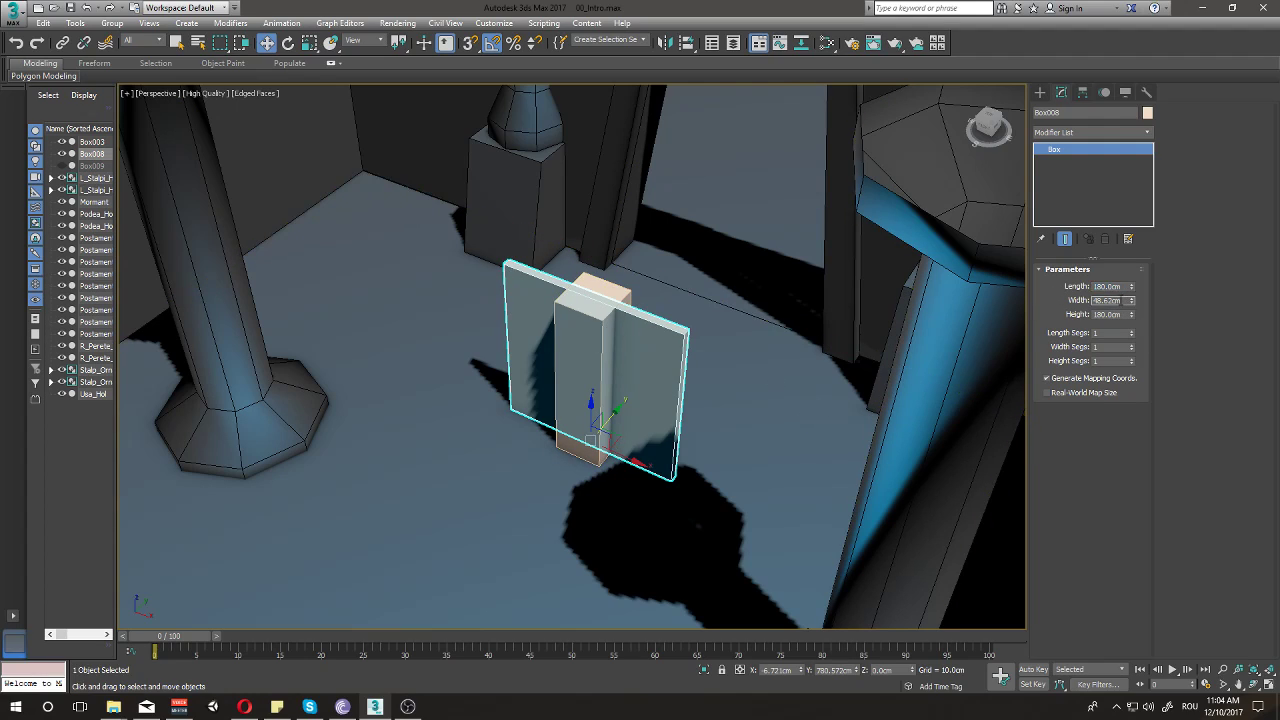
pyautogui.write('48')
pyautogui.press('Return')
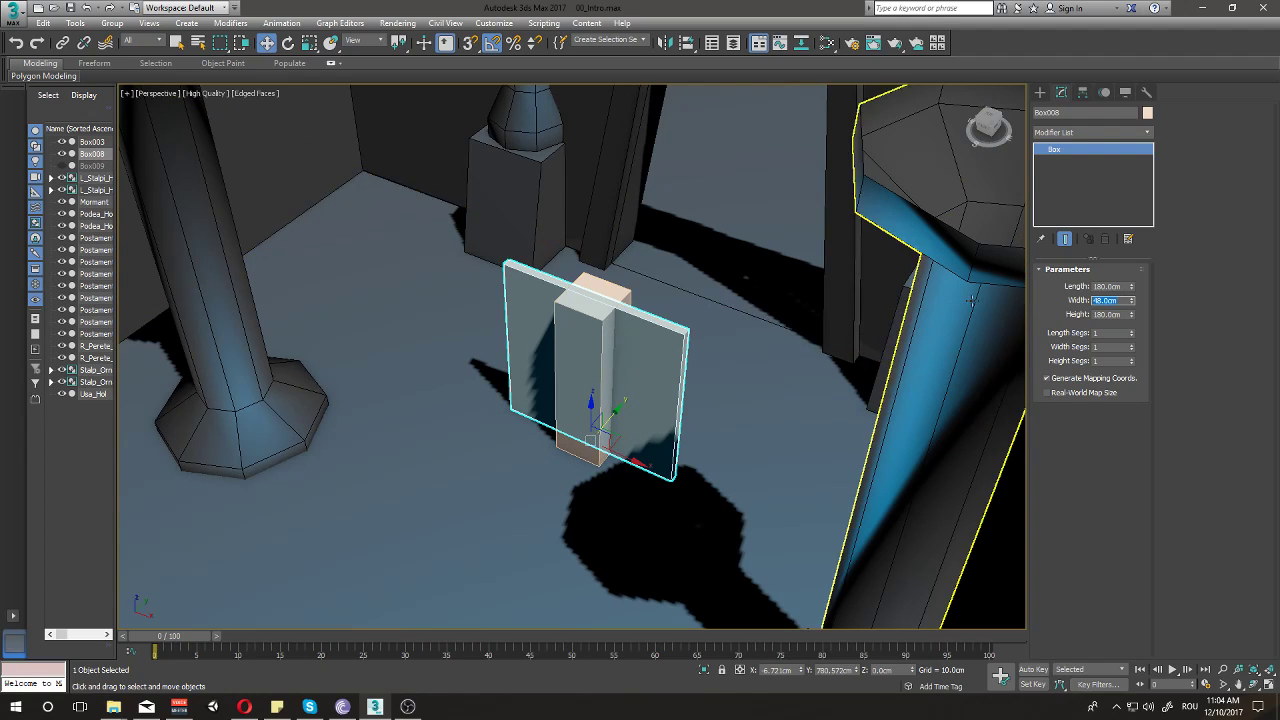
# - Unhide the Box009 plane and set its width to 48 cm
pyautogui.click(91, 165)
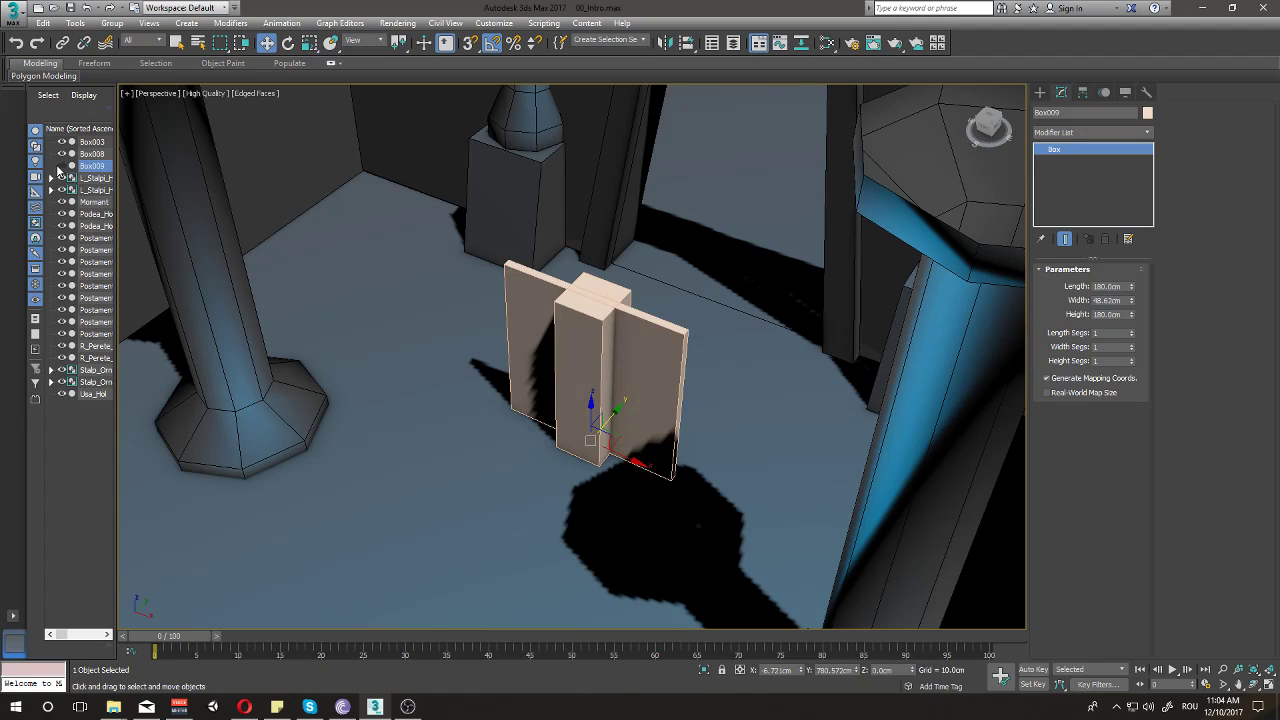
pyautogui.click(61, 166)
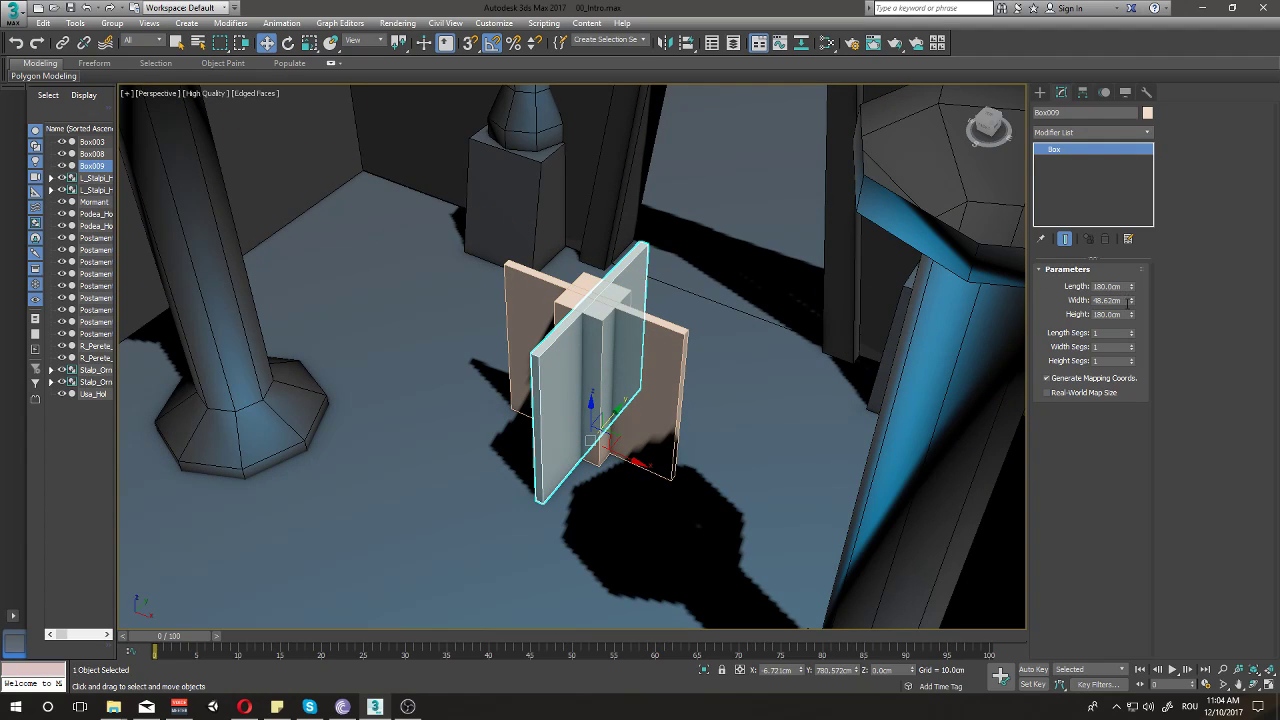
pyautogui.doubleClick(1128, 301)
pyautogui.write('48')
pyautogui.press('Return')
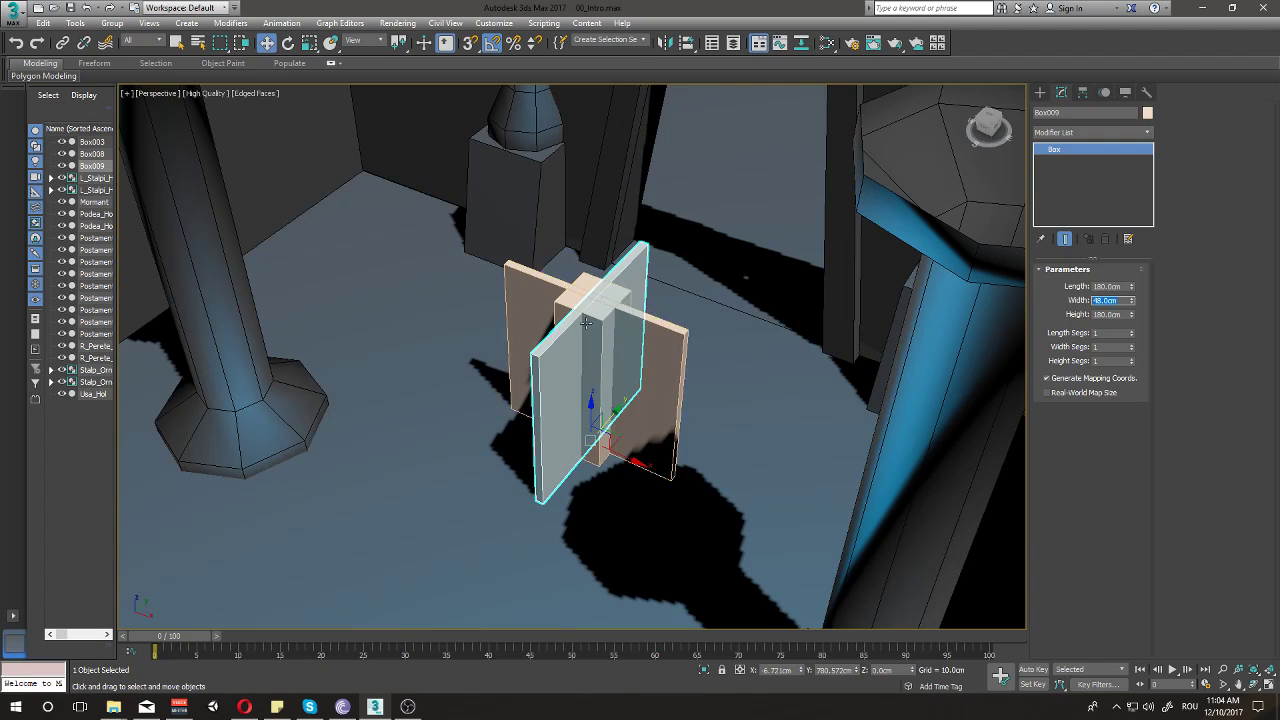
pyautogui.write('0')
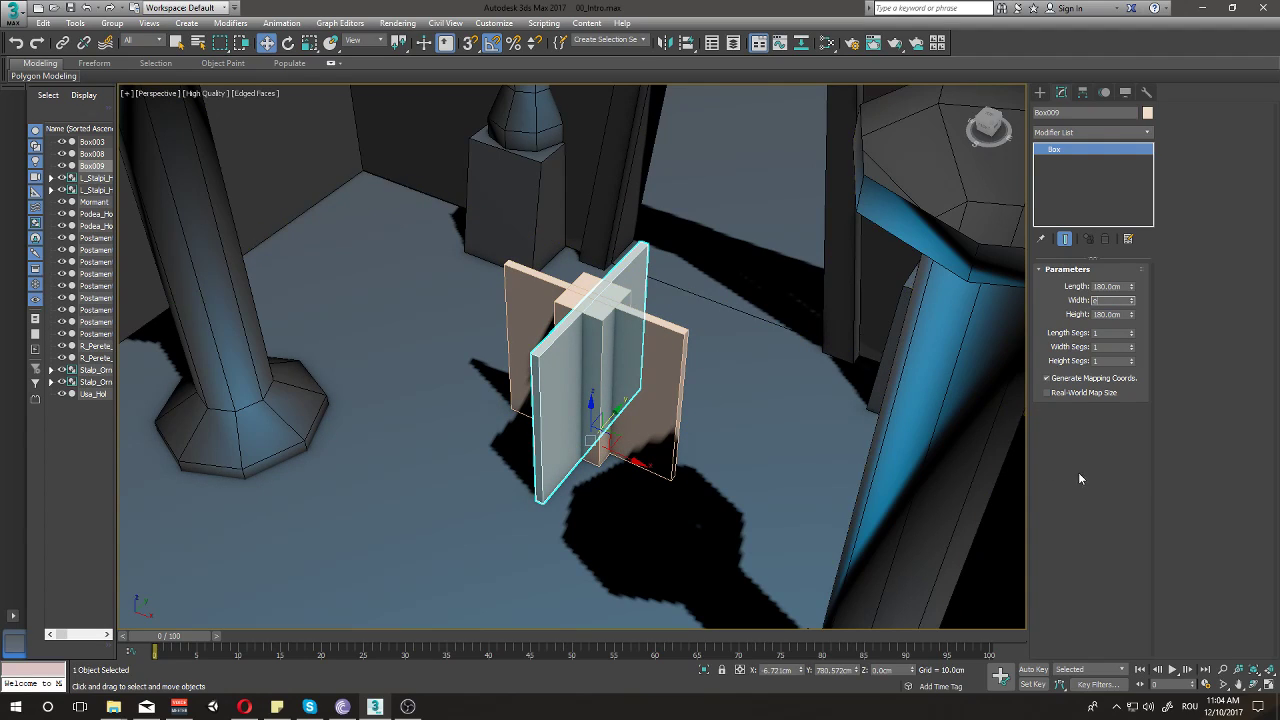
# - Group Box003, Box008 and Box009 into a group named HumanSize
pyautogui.click(676, 363)
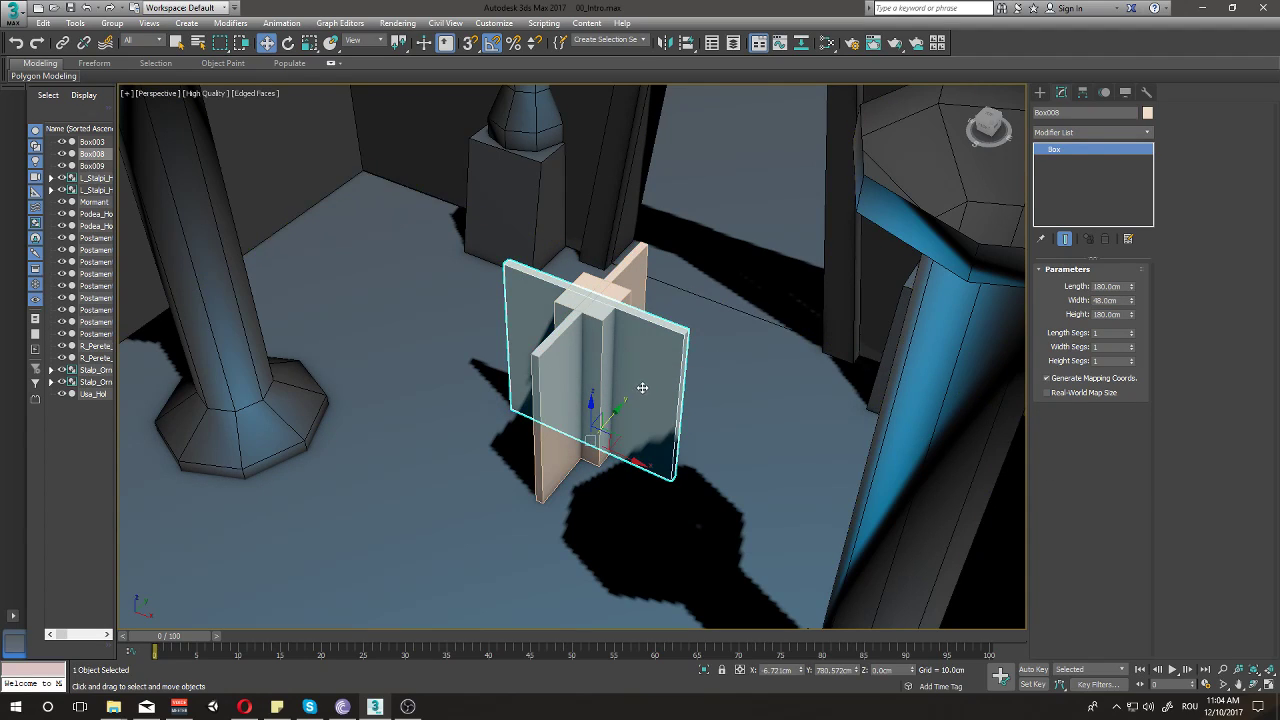
pyautogui.press('e')
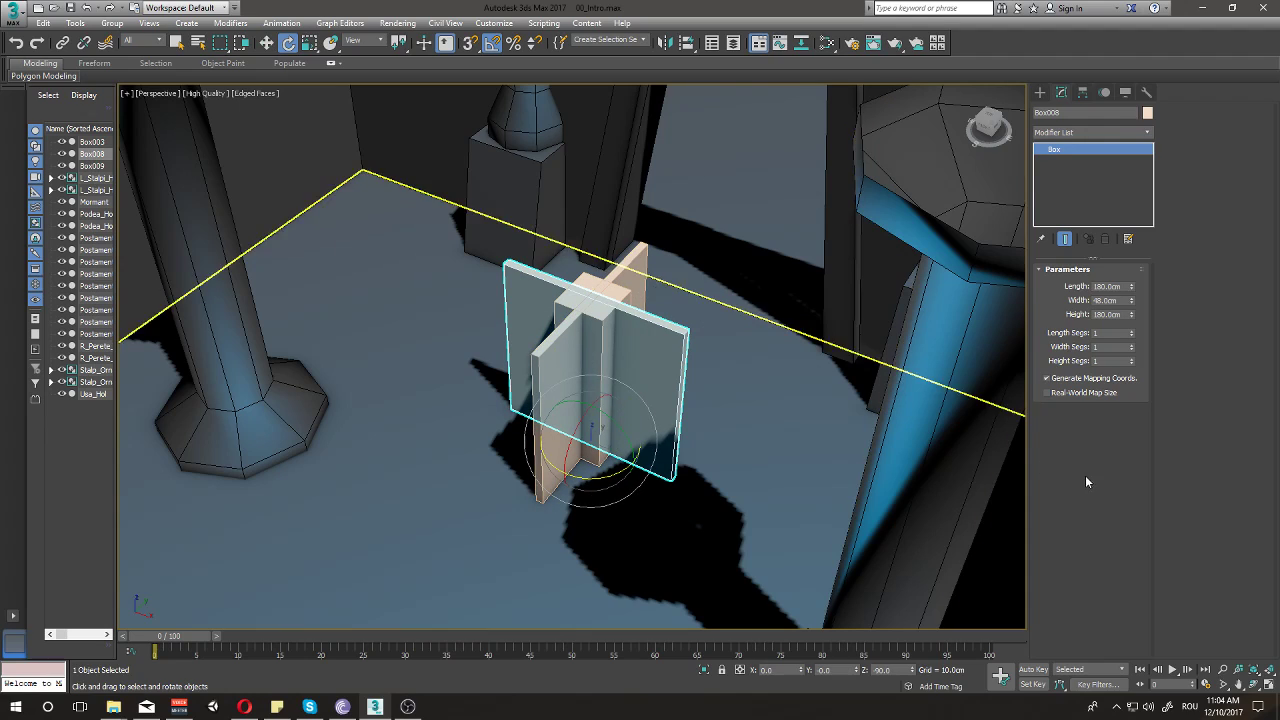
pyautogui.keyDown('ctrl'); pyautogui.click(650, 341); pyautogui.keyUp('ctrl')
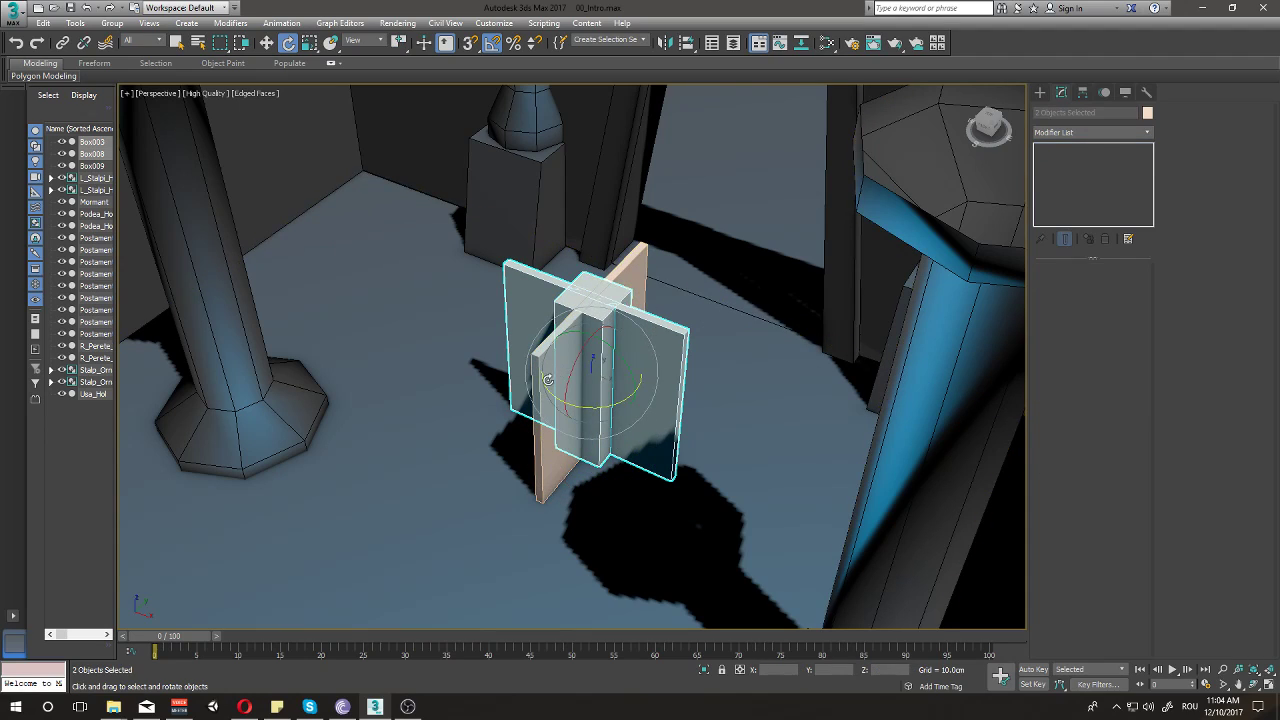
pyautogui.keyDown('ctrl'); pyautogui.click(538, 410); pyautogui.keyUp('ctrl')
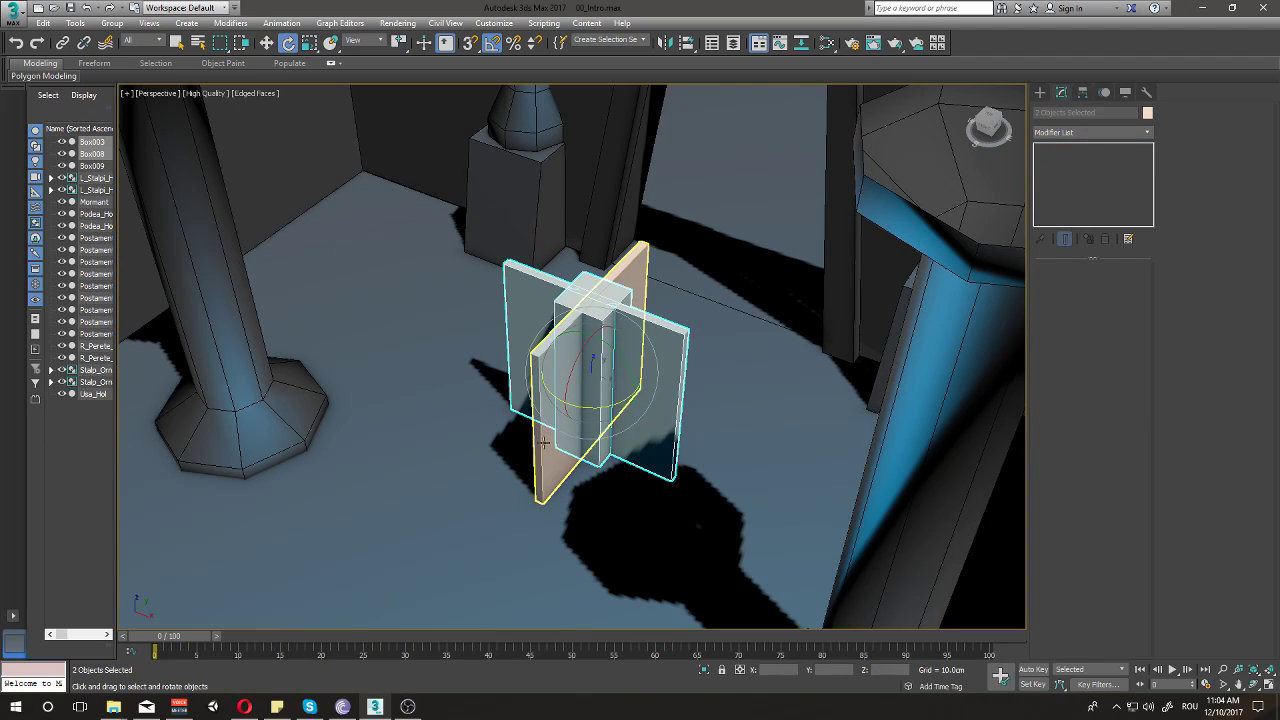
pyautogui.click(112, 23)
pyautogui.click(130, 38)
pyautogui.write('HumanSiz')
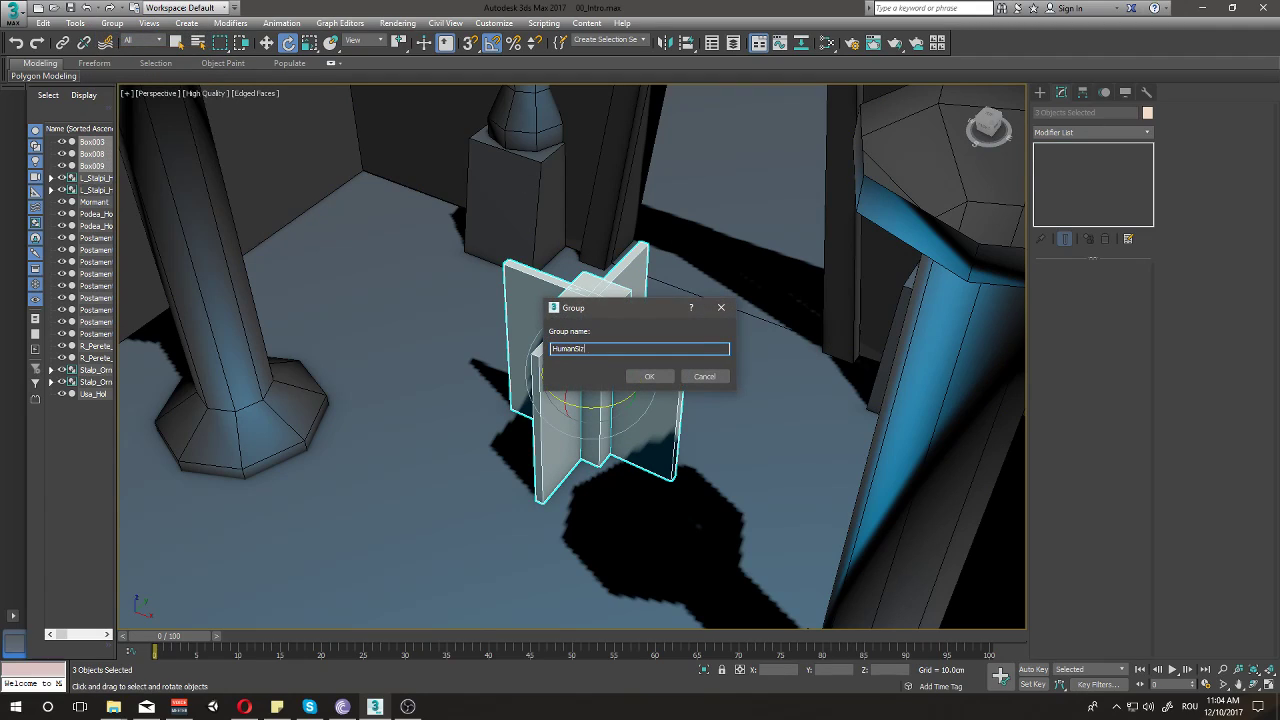
pyautogui.write('e')
pyautogui.press('Return')
pyautogui.keyDown('alt'); pyautogui.moveTo(665, 245); pyautogui.dragTo(538, 362, button='middle'); pyautogui.keyUp('alt')
pyautogui.press('w')
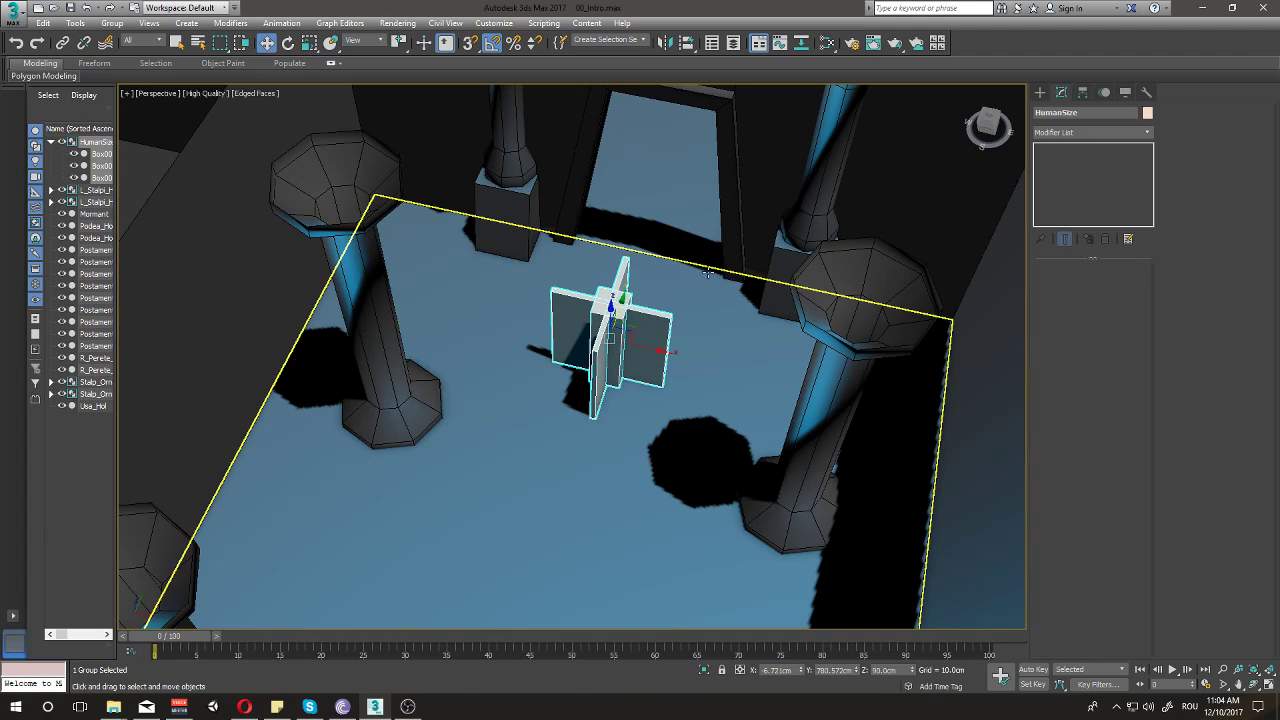
# - Drag the HumanSize group across the floor toward the wall
pyautogui.moveTo(707, 282)
pyautogui.keyDown('alt'); pyautogui.mouseDown(button='middle')
pyautogui.moveTo(650, 298)
pyautogui.moveTo(645, 315)
pyautogui.mouseUp(button='middle'); pyautogui.keyUp('alt')
pyautogui.moveTo(660, 326)
pyautogui.mouseDown()
pyautogui.moveTo(813, 305)
pyautogui.moveTo(460, 370)
pyautogui.moveTo(775, 290)
pyautogui.mouseUp()
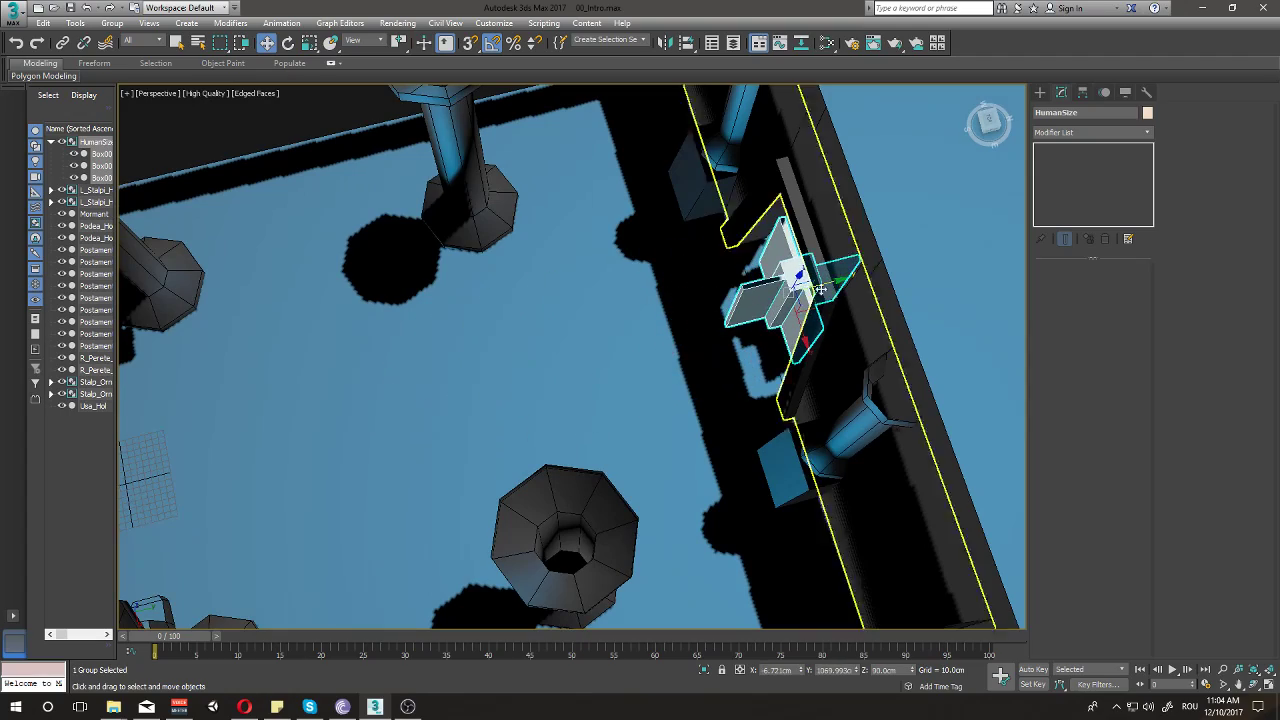
pyautogui.moveTo(775, 290)
pyautogui.keyDown('alt'); pyautogui.mouseDown(button='middle')
pyautogui.moveTo(640, 326)
pyautogui.moveTo(851, 318)
pyautogui.mouseUp(button='middle'); pyautogui.keyUp('alt')
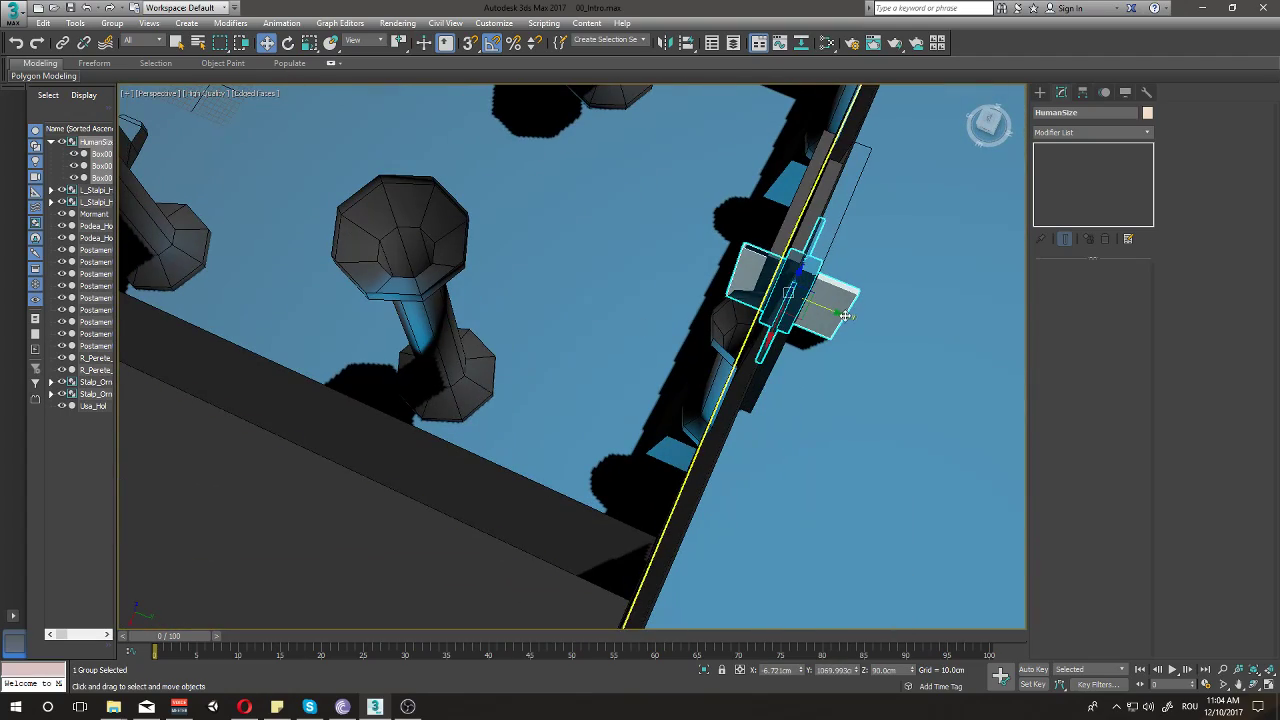
pyautogui.moveTo(846, 316); pyautogui.dragTo(585, 197)
pyautogui.keyDown('alt'); pyautogui.moveTo(585, 197); pyautogui.dragTo(664, 249, button='middle'); pyautogui.keyUp('alt')
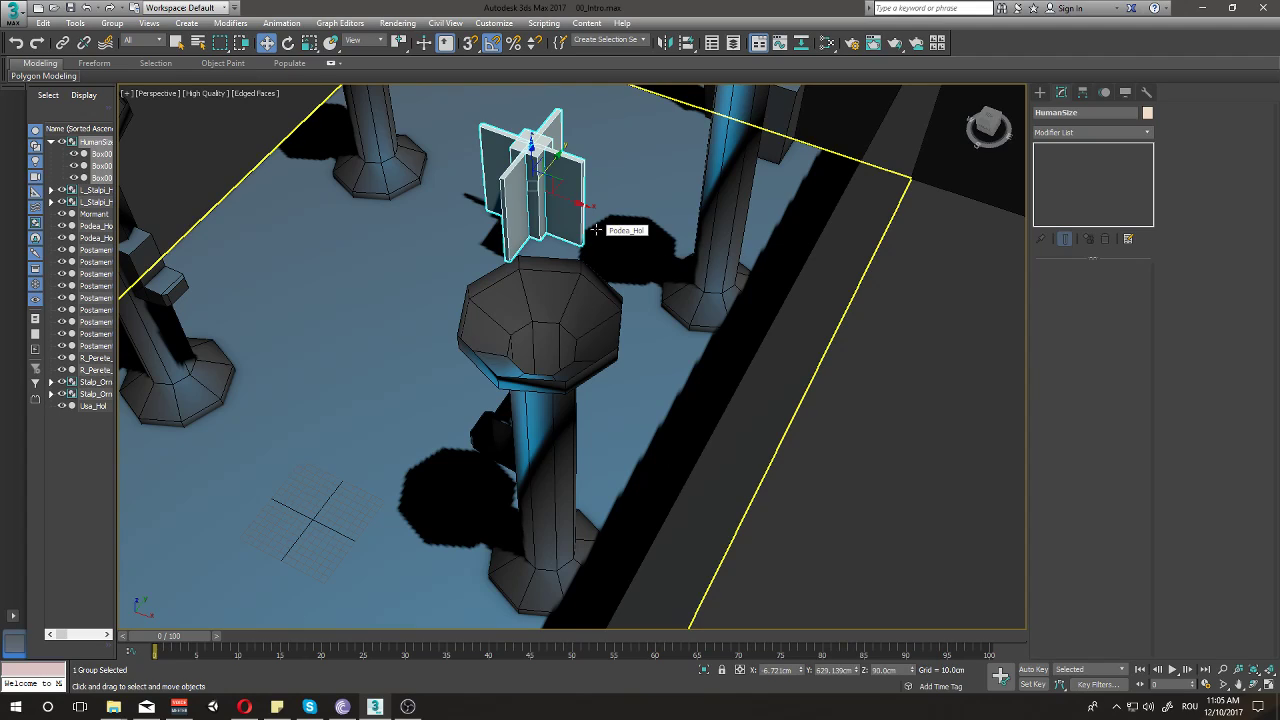
# - Move the HumanSize group past the right wall into the doorway
pyautogui.moveTo(489, 241)
pyautogui.keyDown('alt'); pyautogui.mouseDown(button='middle')
pyautogui.moveTo(534, 210)
pyautogui.moveTo(547, 181)
pyautogui.moveTo(498, 188)
pyautogui.mouseUp(button='middle'); pyautogui.keyUp('alt')
pyautogui.scroll(3, 547, 181)
pyautogui.scroll(3, 547, 181)
pyautogui.scroll(-3, 547, 181)
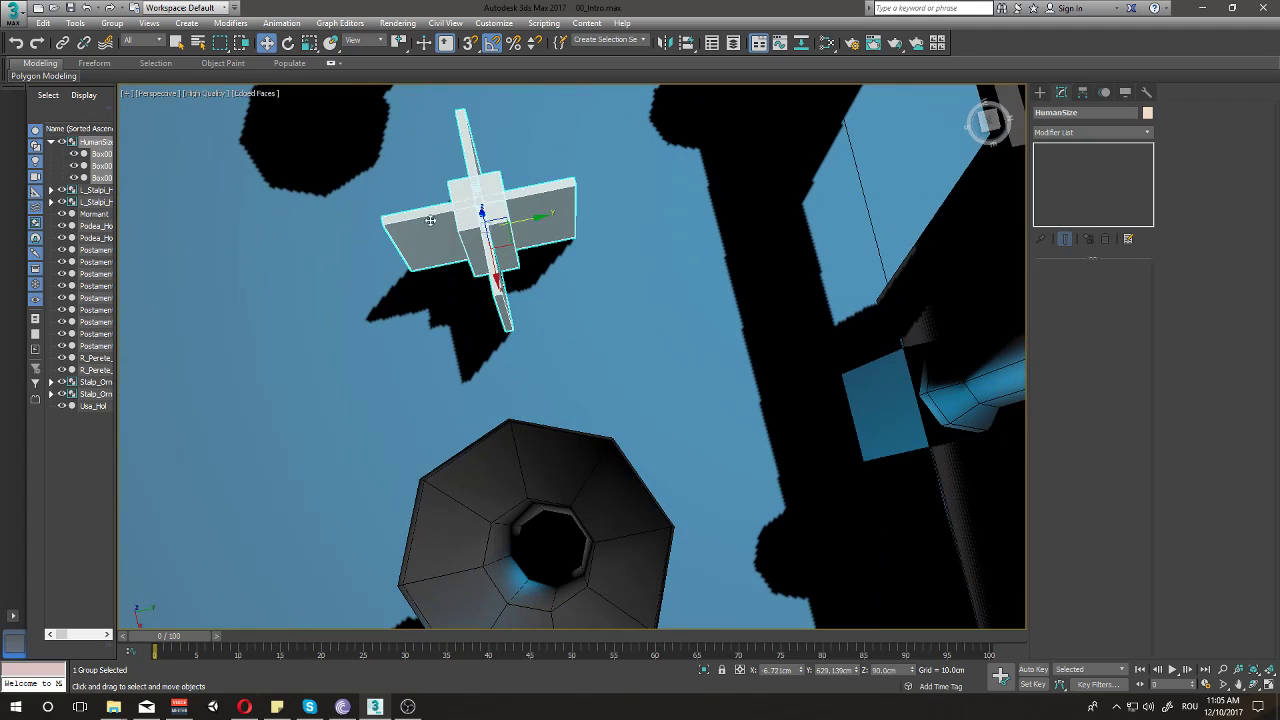
pyautogui.scroll(-3, 553, 227)
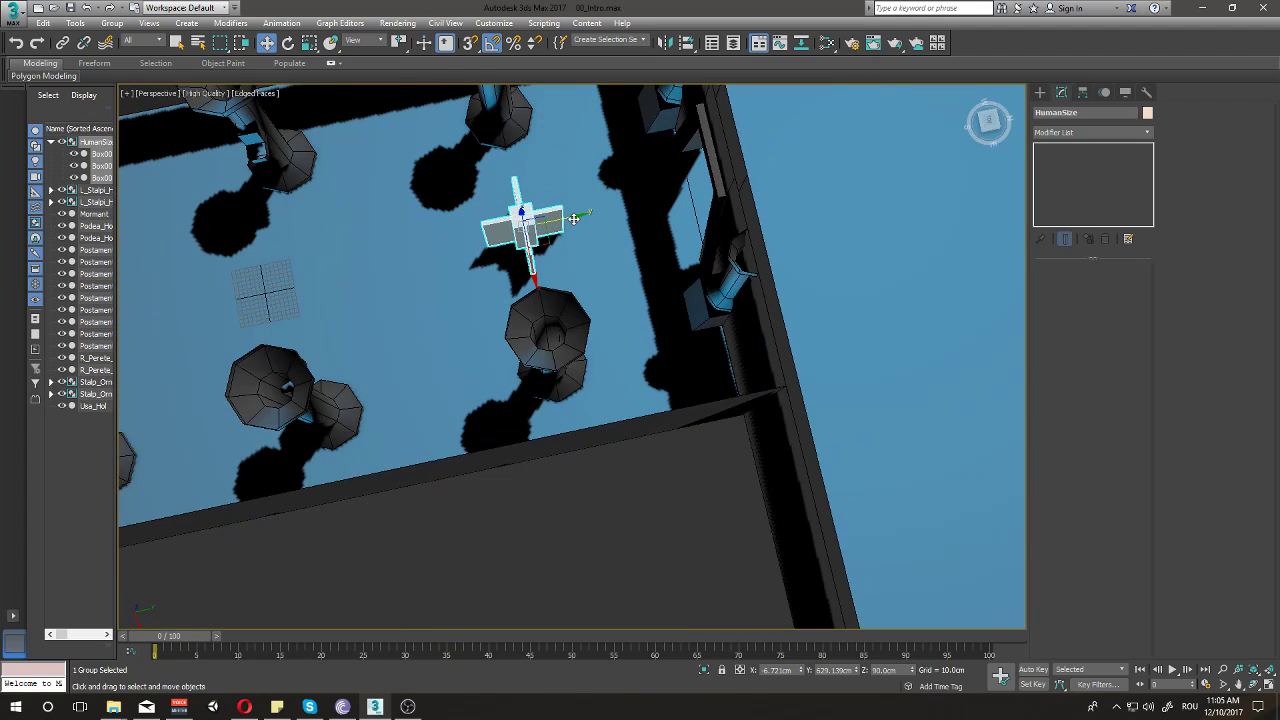
pyautogui.moveTo(553, 227)
pyautogui.mouseDown()
pyautogui.moveTo(807, 182)
pyautogui.moveTo(866, 286)
pyautogui.mouseUp()
pyautogui.moveTo(866, 286)
pyautogui.keyDown('alt'); pyautogui.mouseDown(button='middle')
pyautogui.moveTo(820, 266)
pyautogui.moveTo(811, 243)
pyautogui.moveTo(583, 399)
pyautogui.moveTo(714, 334)
pyautogui.mouseUp(button='middle'); pyautogui.keyUp('alt')
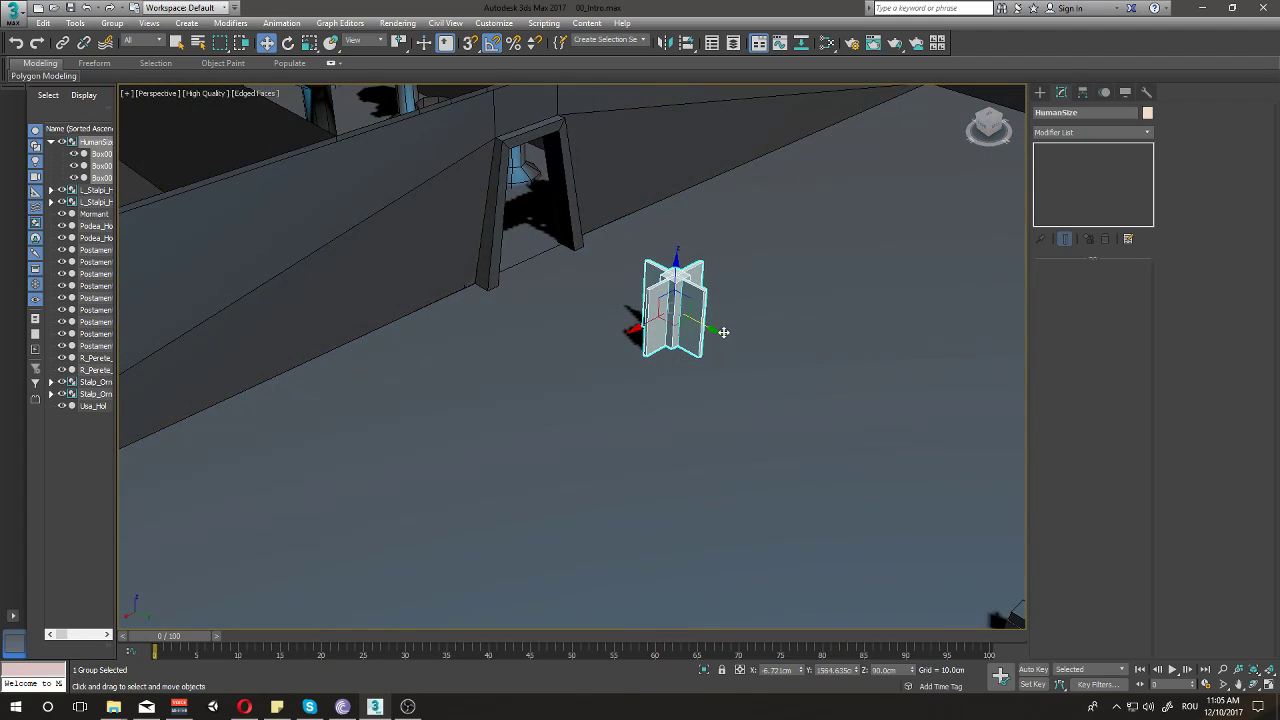
pyautogui.moveTo(689, 326); pyautogui.dragTo(563, 277)
pyautogui.moveTo(563, 277)
pyautogui.keyDown('alt'); pyautogui.mouseDown(button='middle')
pyautogui.moveTo(575, 290)
pyautogui.moveTo(512, 230)
pyautogui.moveTo(519, 203)
pyautogui.mouseUp(button='middle'); pyautogui.keyUp('alt')
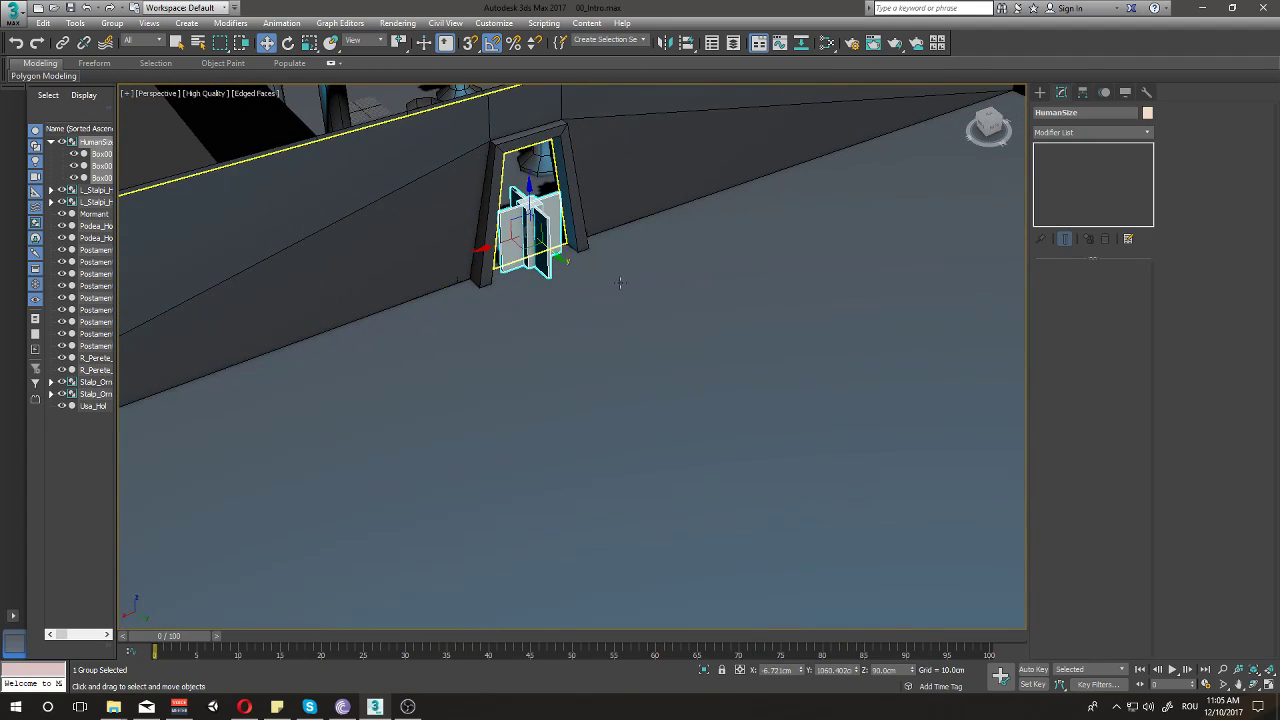
# - Bring the HumanSize group from the doorway over toward the tomb and its posts
pyautogui.keyDown('alt'); pyautogui.moveTo(560, 258); pyautogui.dragTo(667, 289, button='middle'); pyautogui.keyUp('alt')
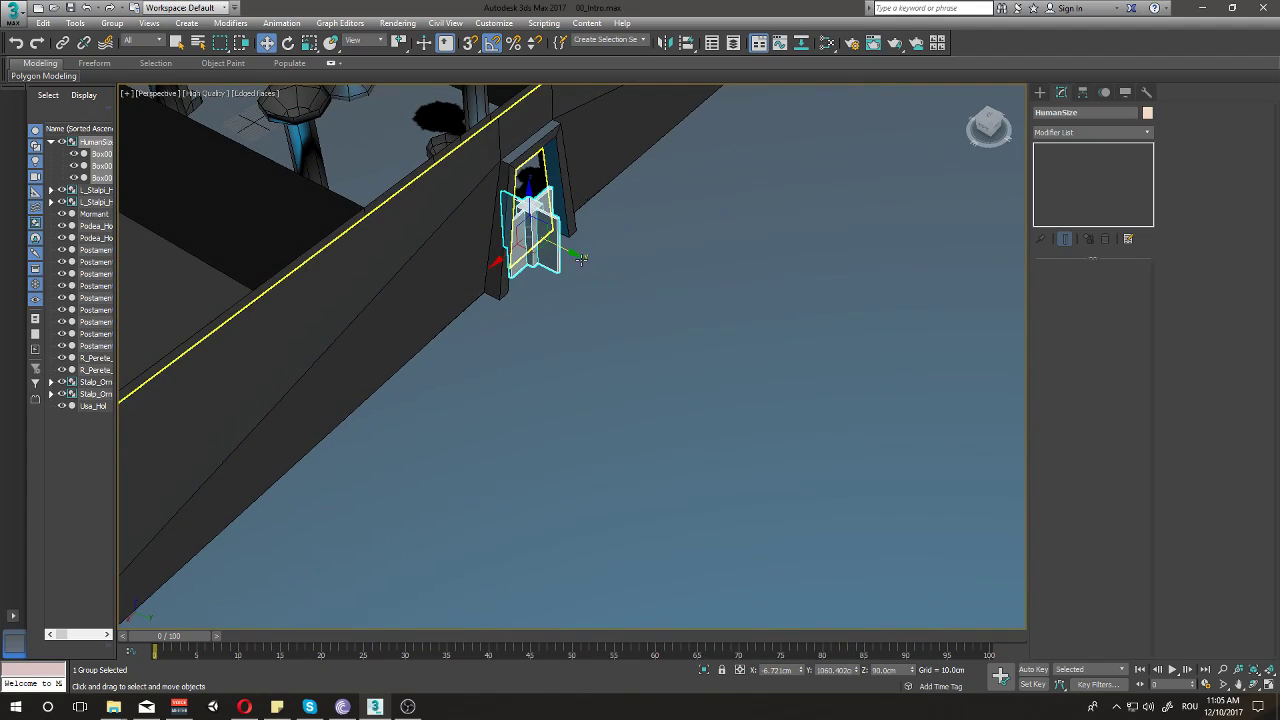
pyautogui.moveTo(581, 259)
pyautogui.keyDown('alt'); pyautogui.mouseDown(button='middle')
pyautogui.moveTo(581, 302)
pyautogui.moveTo(614, 297)
pyautogui.mouseUp(button='middle'); pyautogui.keyUp('alt')
pyautogui.moveTo(580, 229)
pyautogui.mouseDown()
pyautogui.moveTo(831, 228)
pyautogui.moveTo(891, 280)
pyautogui.mouseUp()
pyautogui.moveTo(891, 280); pyautogui.dragTo(284, 289, button='middle')
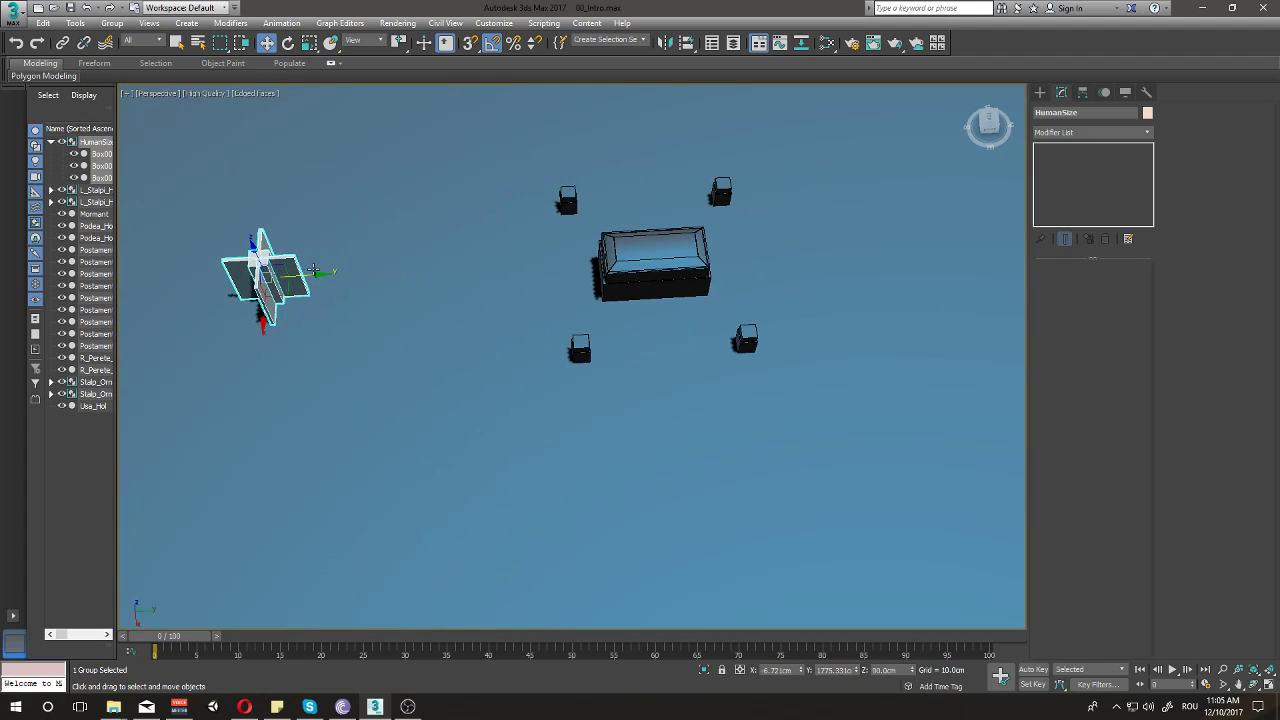
pyautogui.moveTo(314, 270); pyautogui.dragTo(432, 272)
pyautogui.keyDown('alt'); pyautogui.moveTo(550, 230); pyautogui.dragTo(538, 238, button='middle'); pyautogui.keyUp('alt')
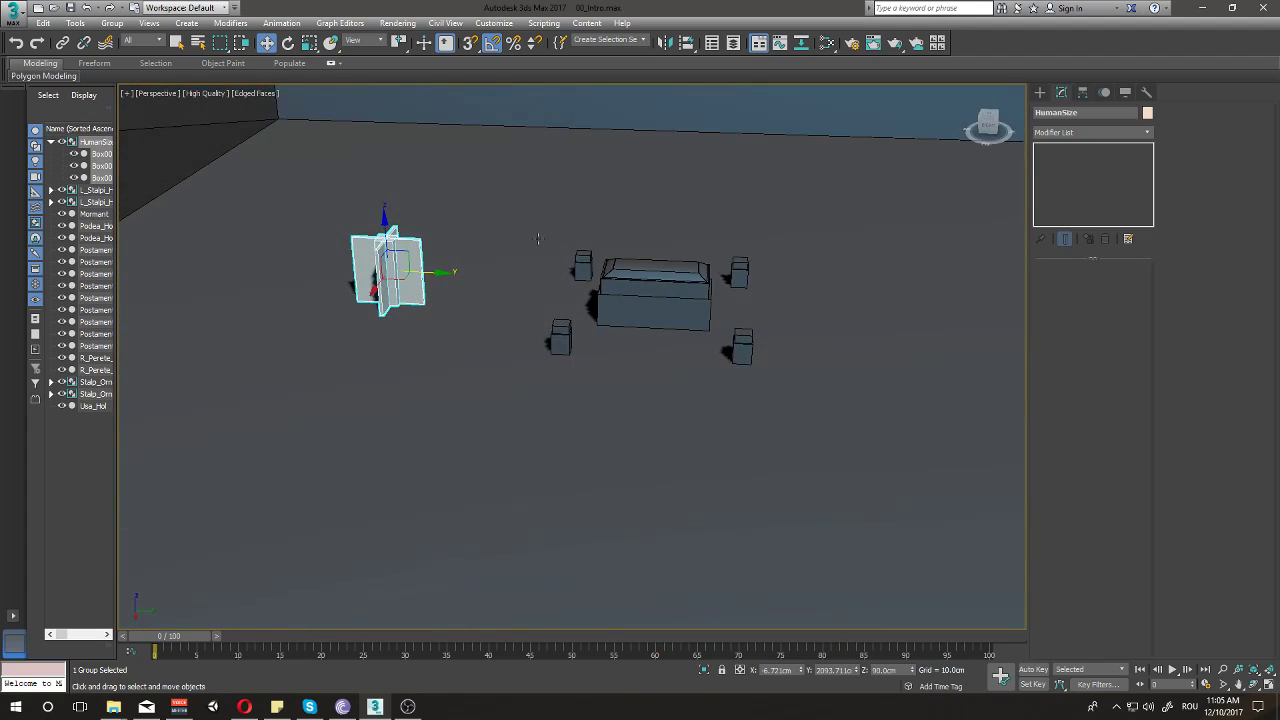
pyautogui.scroll(2, 538, 238)
# - Delete the extra post blocks beside the tomb
pyautogui.scroll(2, 538, 238)
pyautogui.click(520, 400)
pyautogui.keyDown('ctrl'); pyautogui.click(578, 216); pyautogui.keyUp('ctrl')
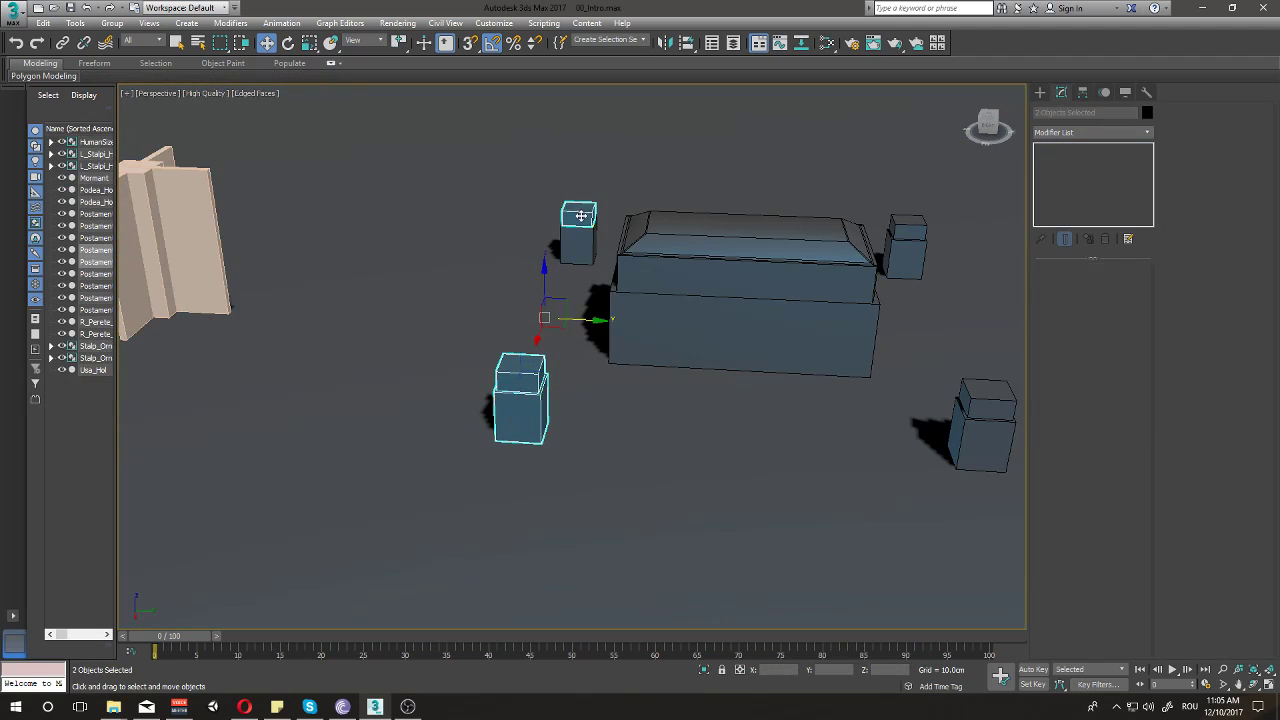
pyautogui.keyDown('ctrl'); pyautogui.click(579, 245); pyautogui.keyUp('ctrl')
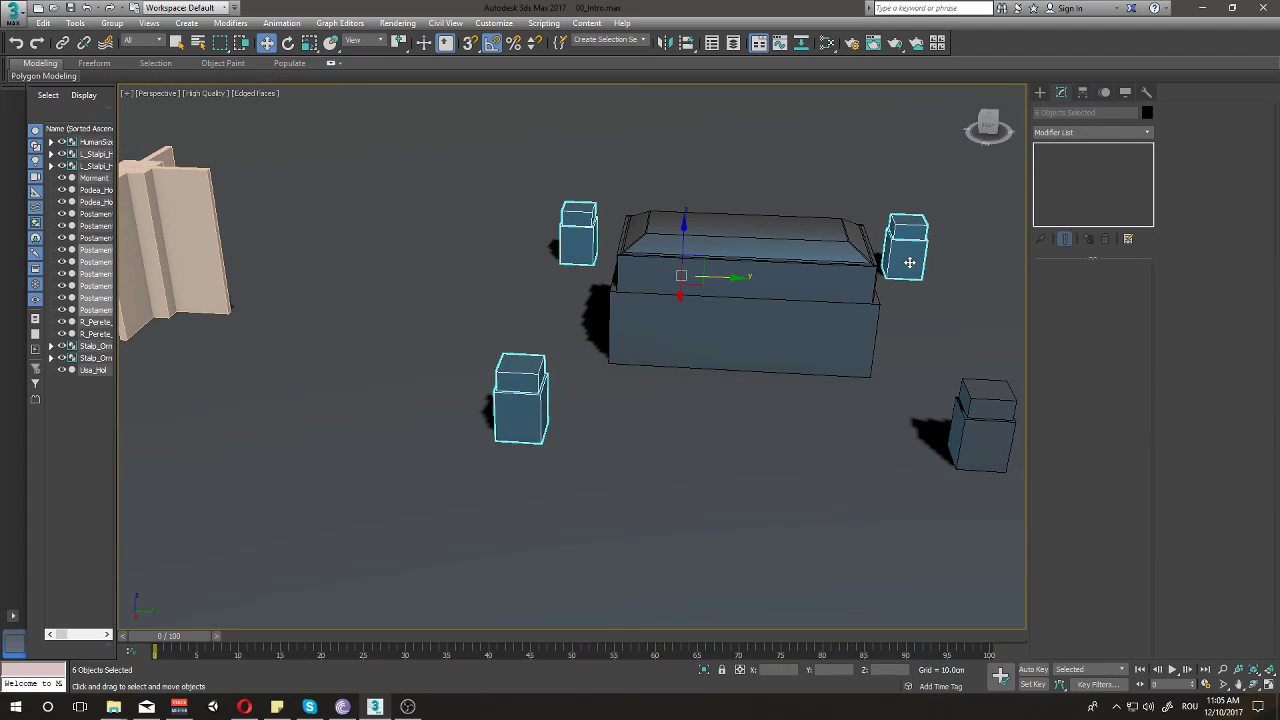
pyautogui.press('Delete')
# - Frame Postament005 and nudge it slightly down onto the pedestal
pyautogui.moveTo(857, 283); pyautogui.dragTo(773, 330, button='middle')
pyautogui.scroll(5, 773, 330)
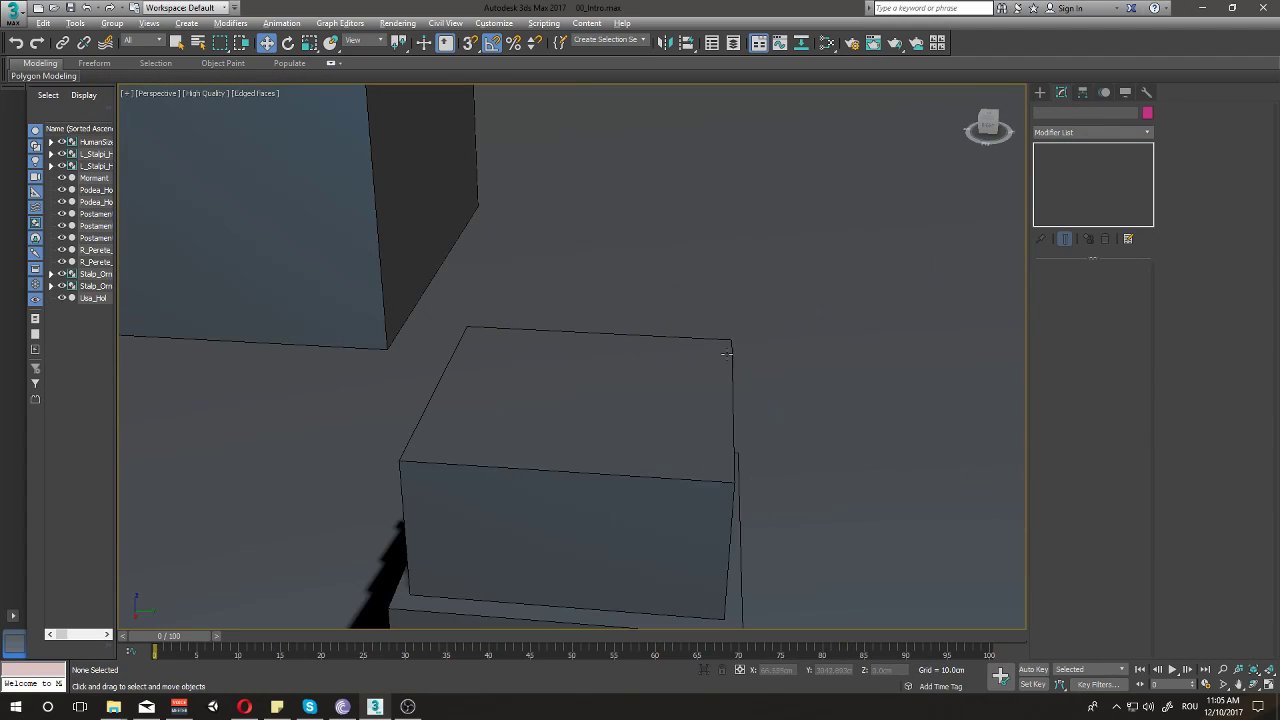
pyautogui.scroll(5, 724, 341)
pyautogui.scroll(-3, 730, 323)
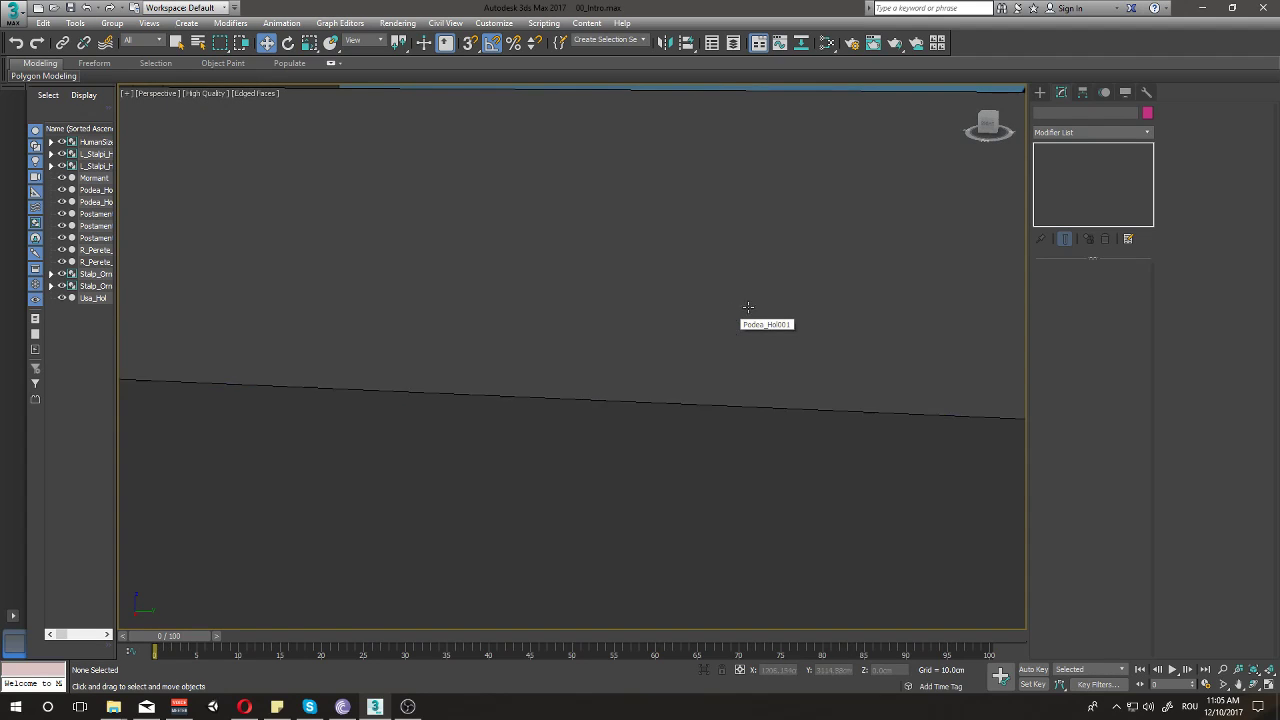
pyautogui.scroll(-5, 730, 323)
pyautogui.click(645, 370)
pyautogui.press('z')
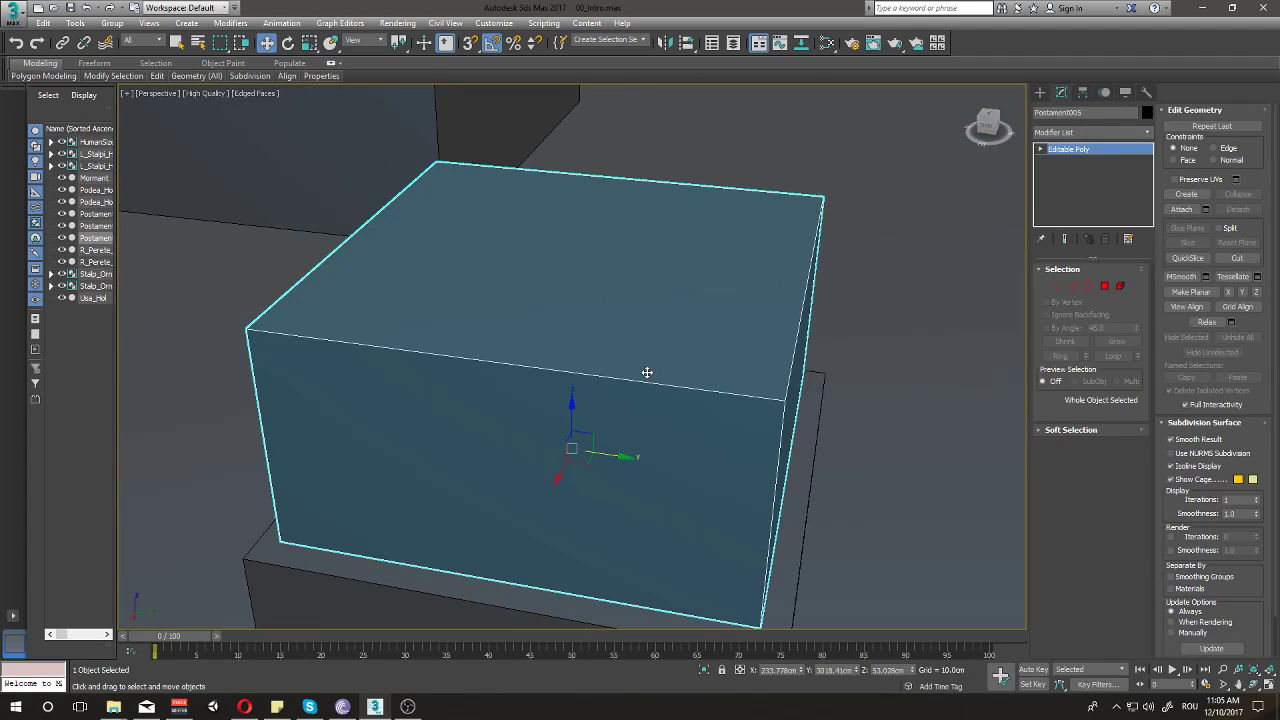
pyautogui.scroll(-1, 641, 379)
pyautogui.scroll(-4, 643, 378)
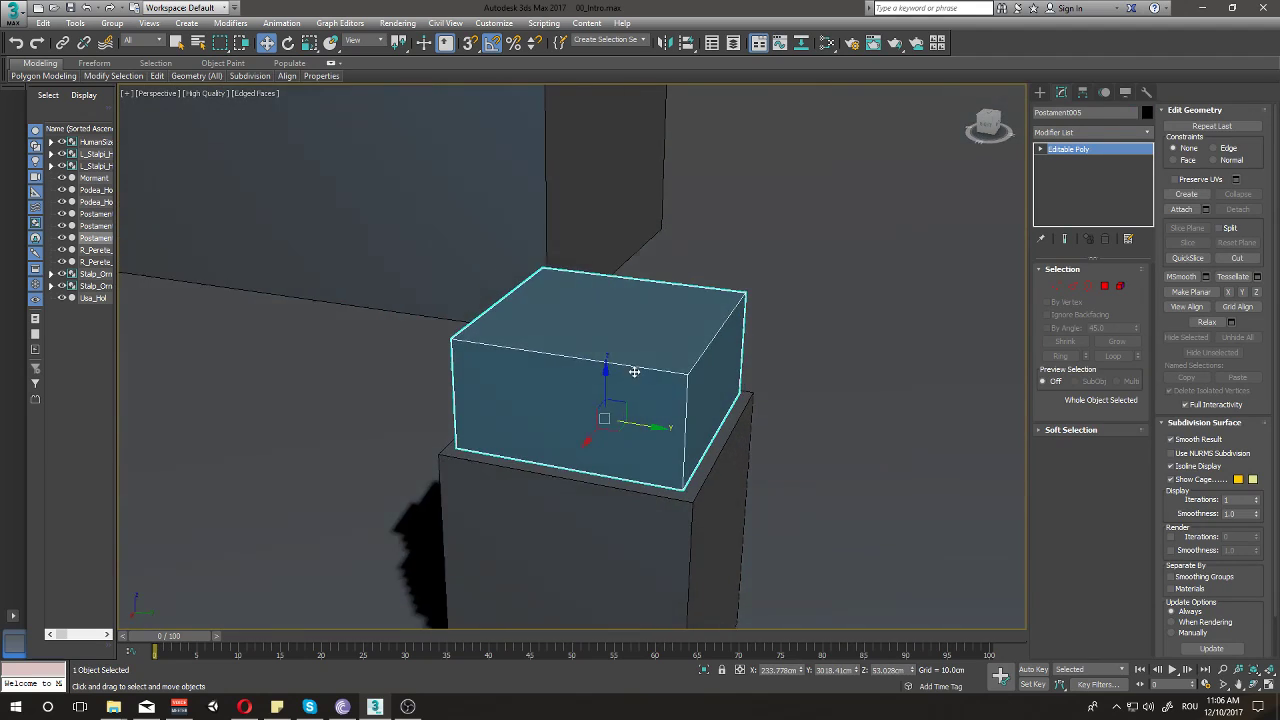
pyautogui.moveTo(607, 368); pyautogui.dragTo(608, 372)
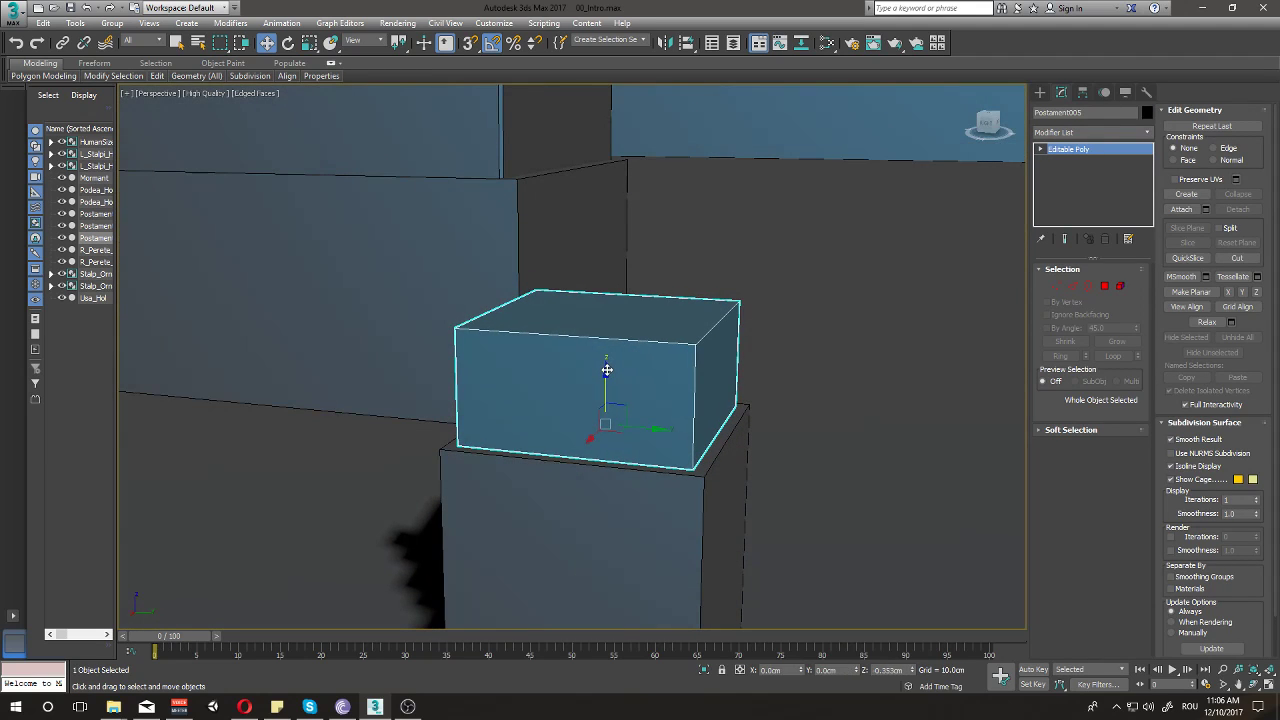
# - Move the HumanSize group beside the tomb
pyautogui.keyDown('alt'); pyautogui.moveTo(665, 383); pyautogui.dragTo(511, 514, button='middle'); pyautogui.keyUp('alt')
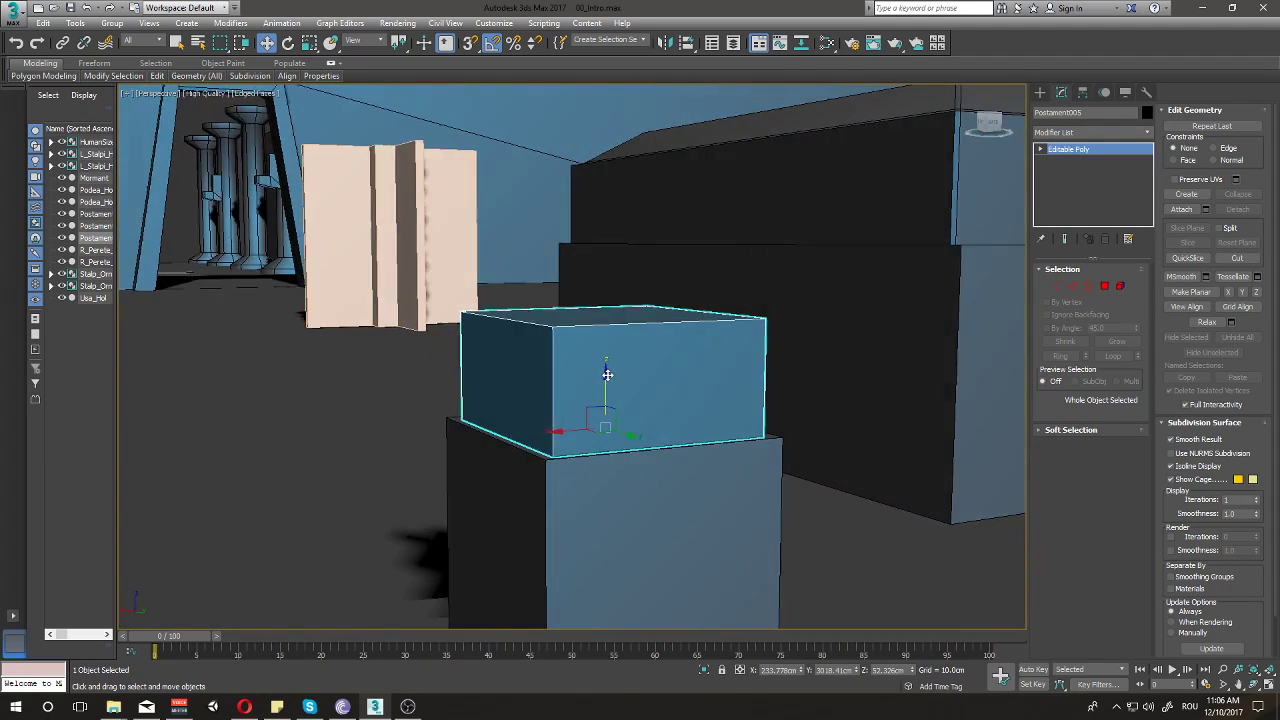
pyautogui.scroll(-3, 565, 437)
pyautogui.scroll(-3, 560, 423)
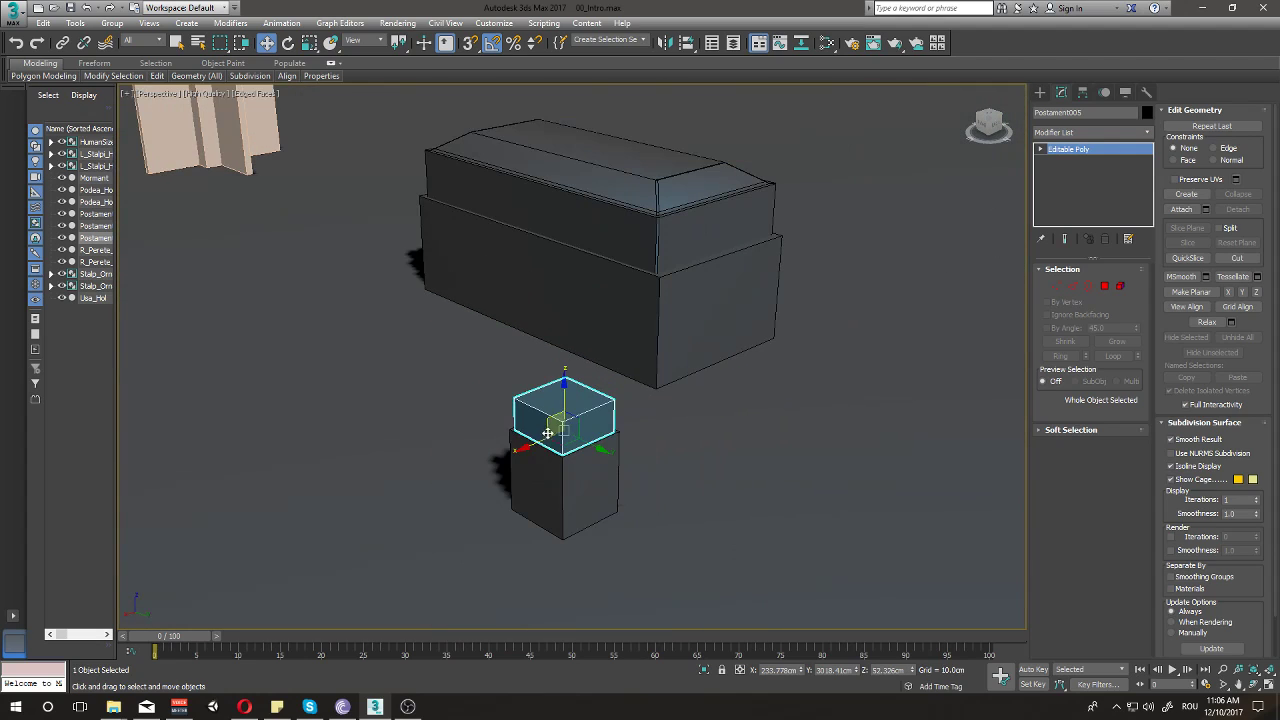
pyautogui.moveTo(560, 423)
pyautogui.keyDown('alt'); pyautogui.mouseDown(button='middle')
pyautogui.moveTo(387, 325)
pyautogui.moveTo(740, 340)
pyautogui.mouseUp(button='middle'); pyautogui.keyUp('alt')
pyautogui.scroll(-5, 420, 334)
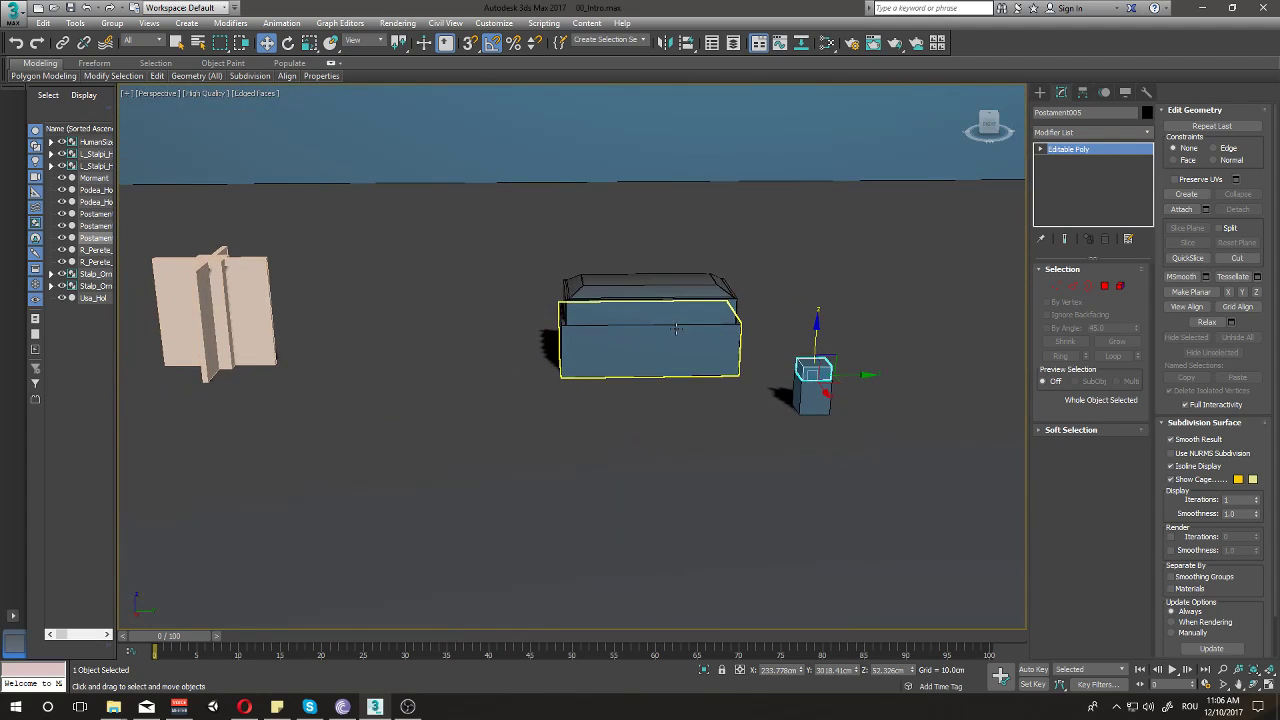
pyautogui.click(267, 313)
pyautogui.moveTo(267, 313); pyautogui.dragTo(540, 313)
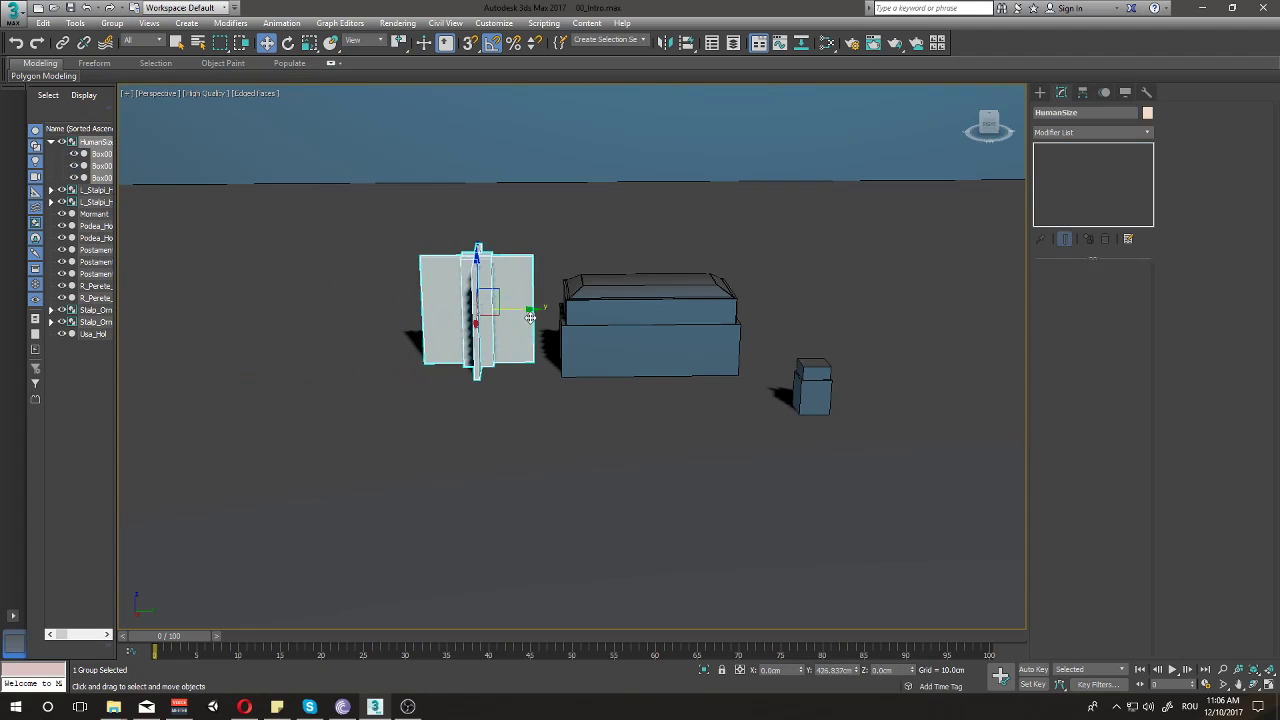
# - Select Postament005 and show it framed in a wireframe Top view
pyautogui.moveTo(540, 313)
pyautogui.keyDown('alt'); pyautogui.mouseDown(button='middle')
pyautogui.moveTo(666, 352)
pyautogui.moveTo(446, 285)
pyautogui.mouseUp(button='middle'); pyautogui.keyUp('alt')
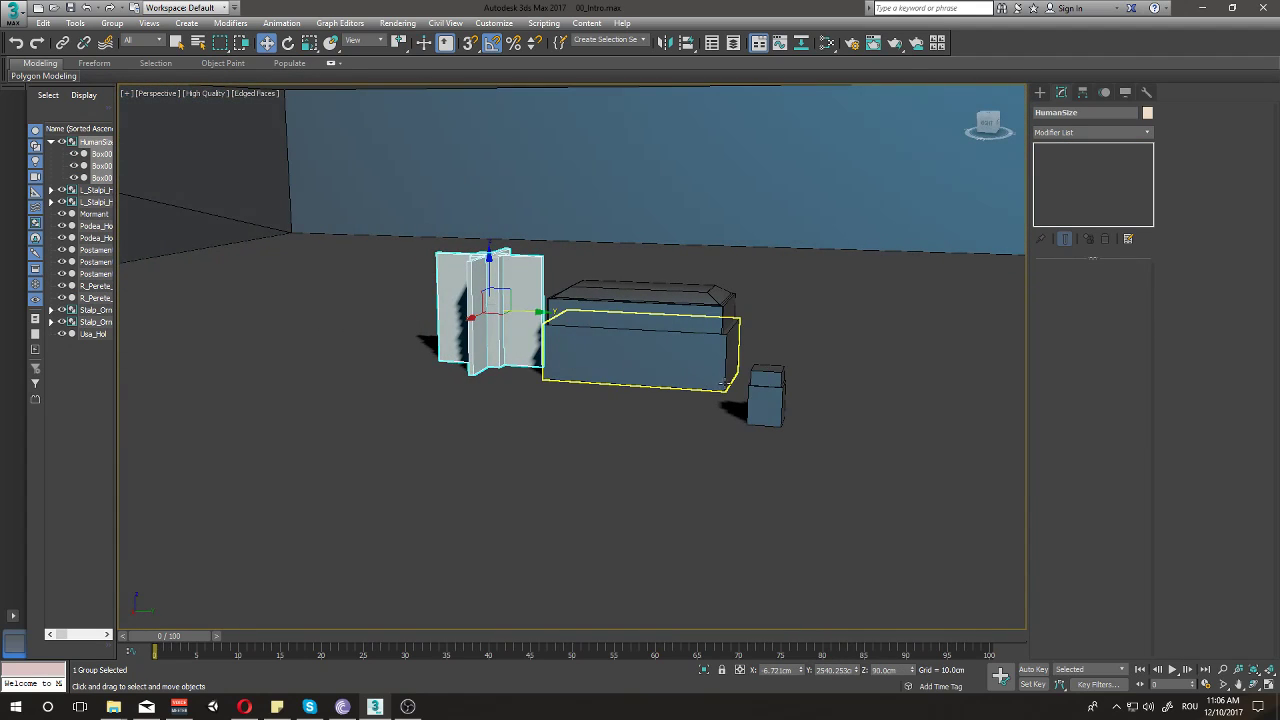
pyautogui.scroll(2, 724, 383)
pyautogui.scroll(4, 663, 351)
pyautogui.scroll(3, 600, 370)
pyautogui.scroll(2, 531, 389)
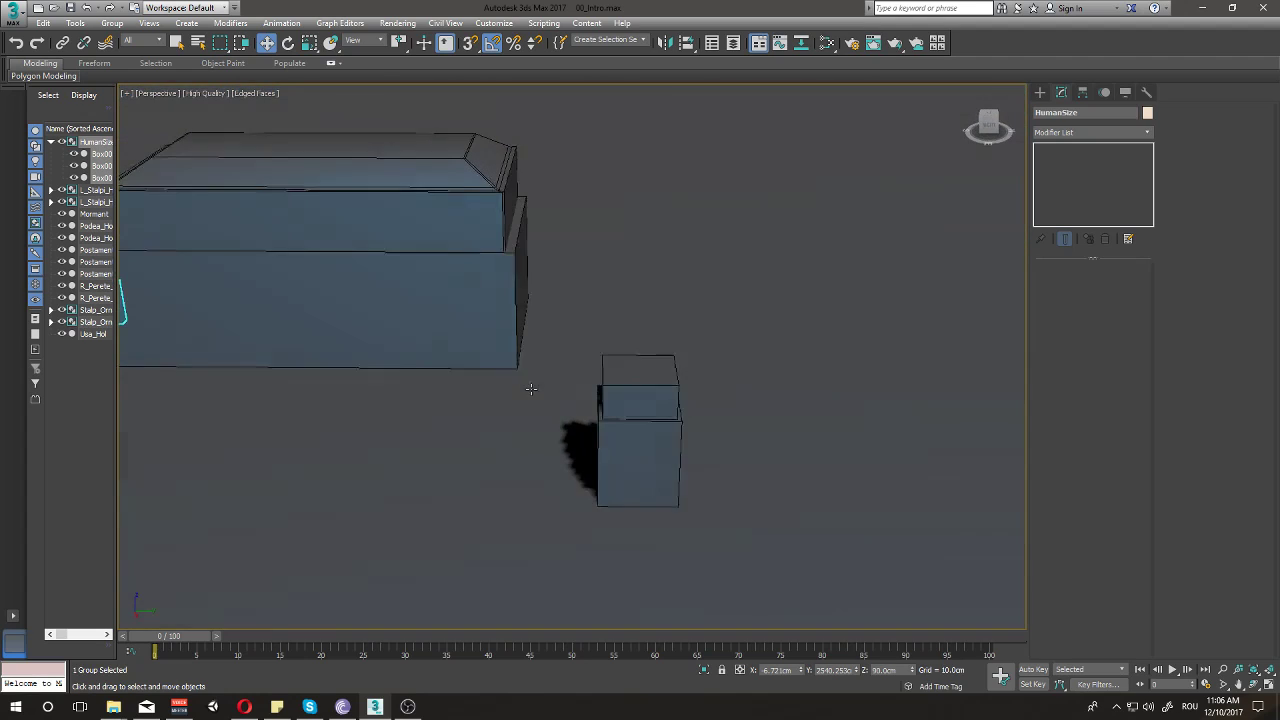
pyautogui.click(642, 398)
pyautogui.press('t')
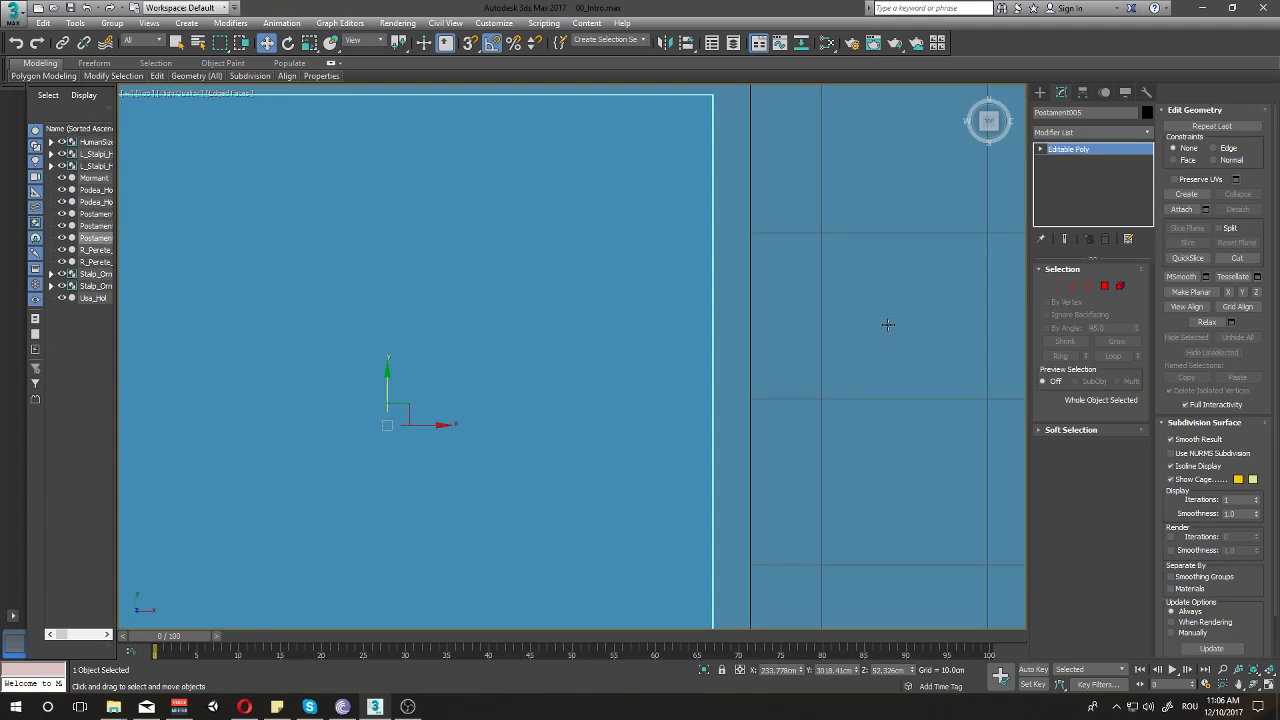
pyautogui.press('z')
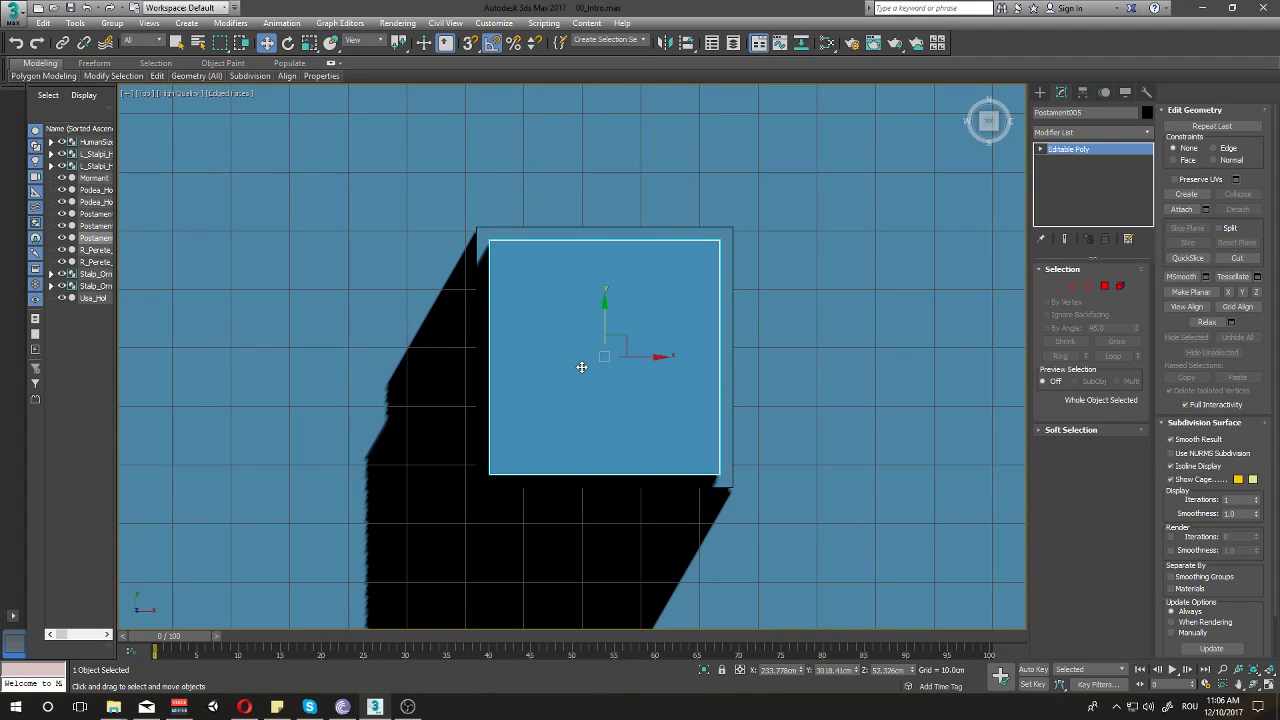
pyautogui.press('F3')
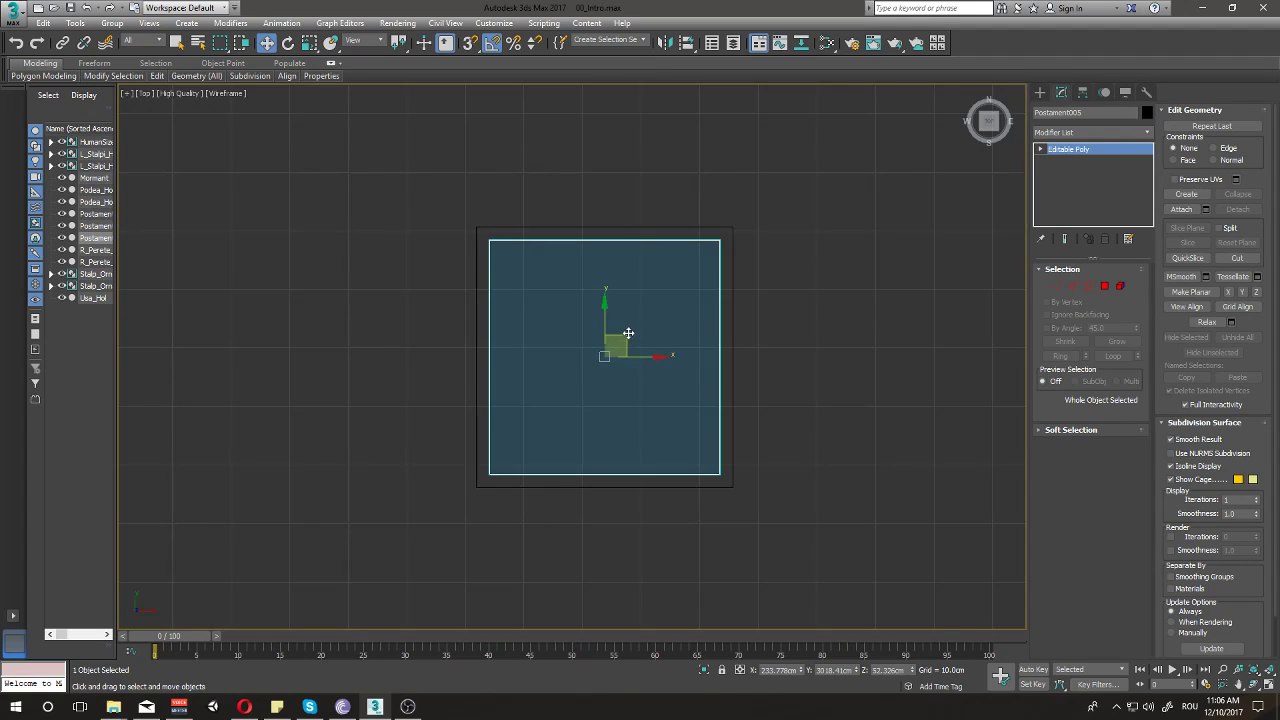
pyautogui.scroll(-4, 615, 300)
pyautogui.scroll(3, 605, 300)
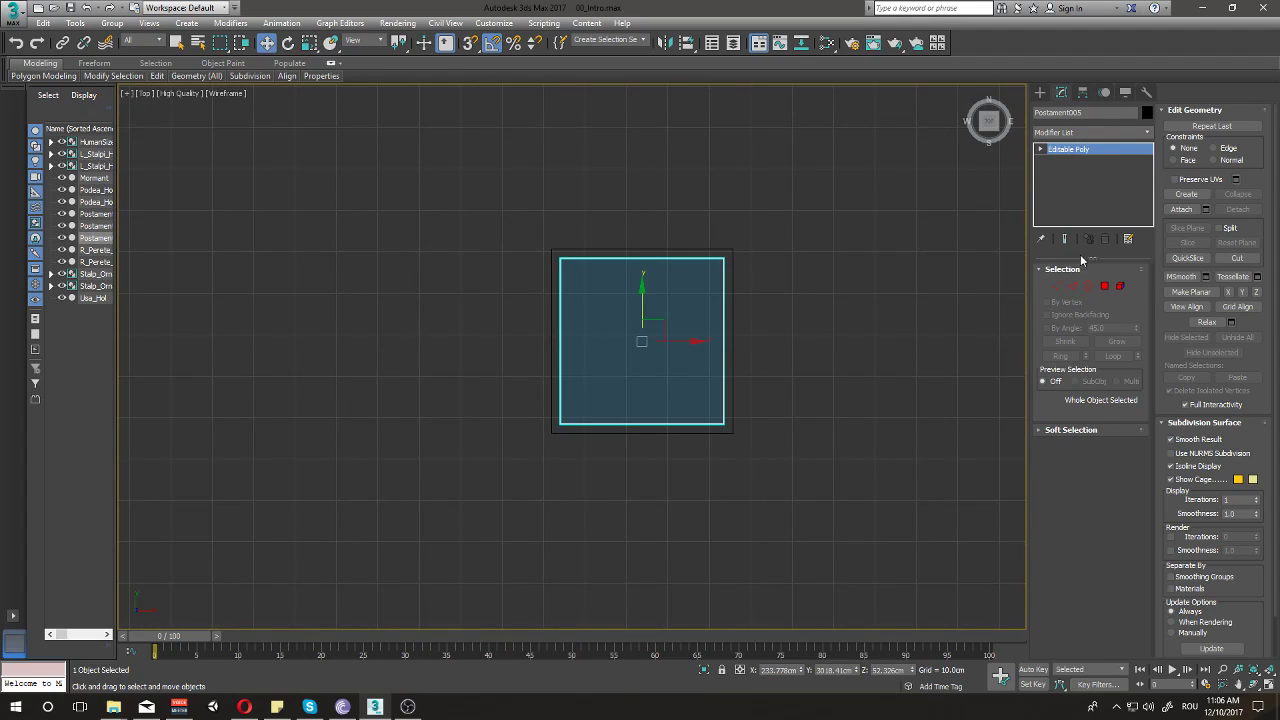
# - Draw an 18-sided cylinder, radius 15.709 cm, height 13.517 cm, centred over the pedestal box
pyautogui.click(1040, 92)
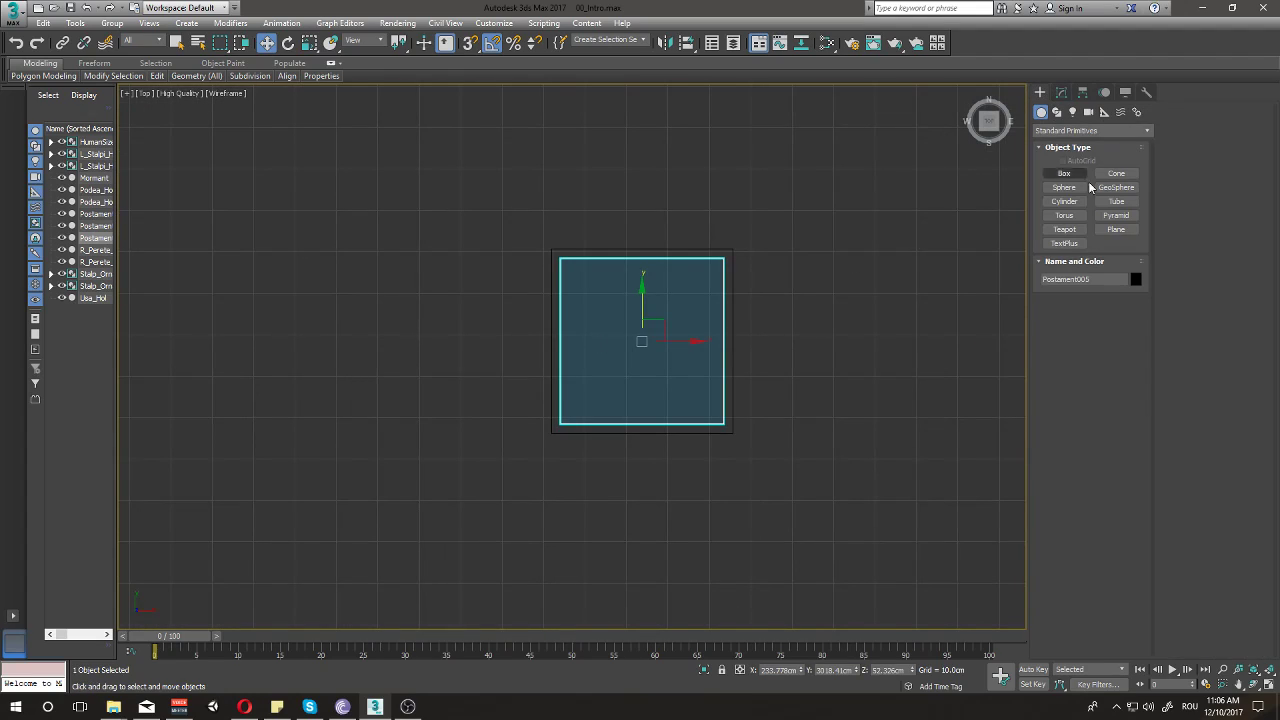
pyautogui.click(1063, 202)
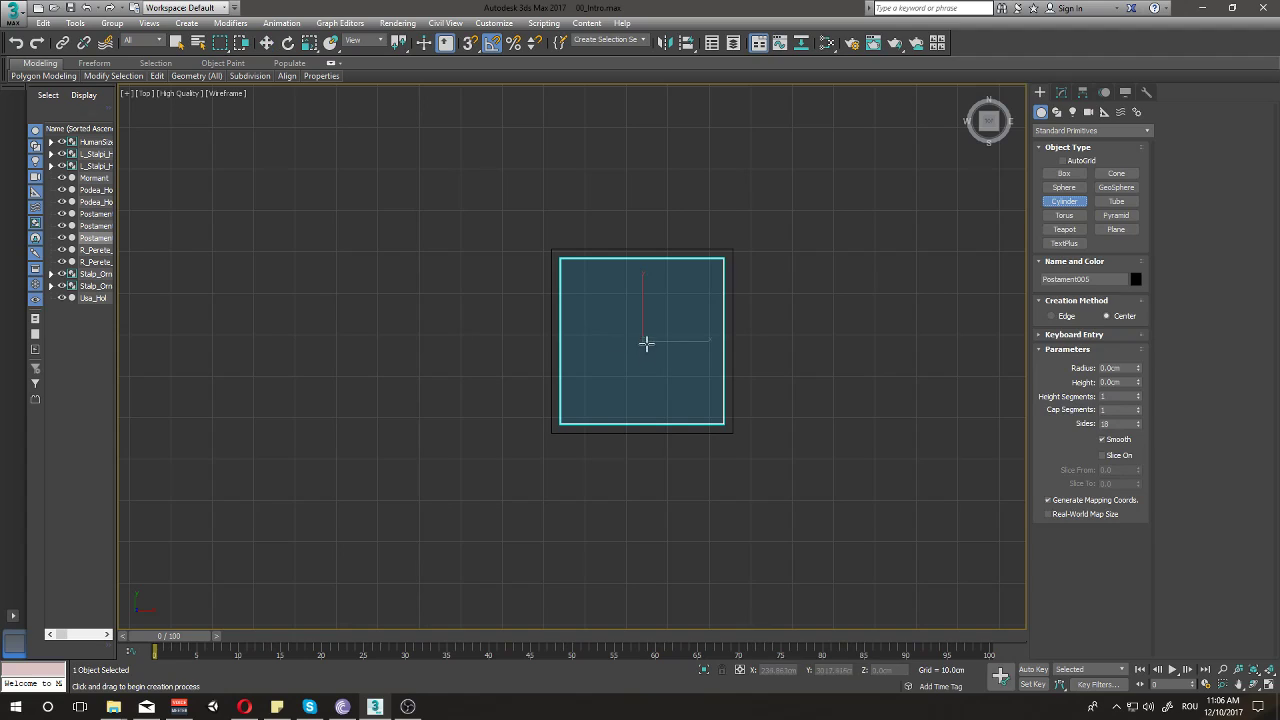
pyautogui.moveTo(646, 343)
pyautogui.mouseDown()
pyautogui.moveTo(701, 386)
pyautogui.moveTo(692, 378)
pyautogui.mouseUp()
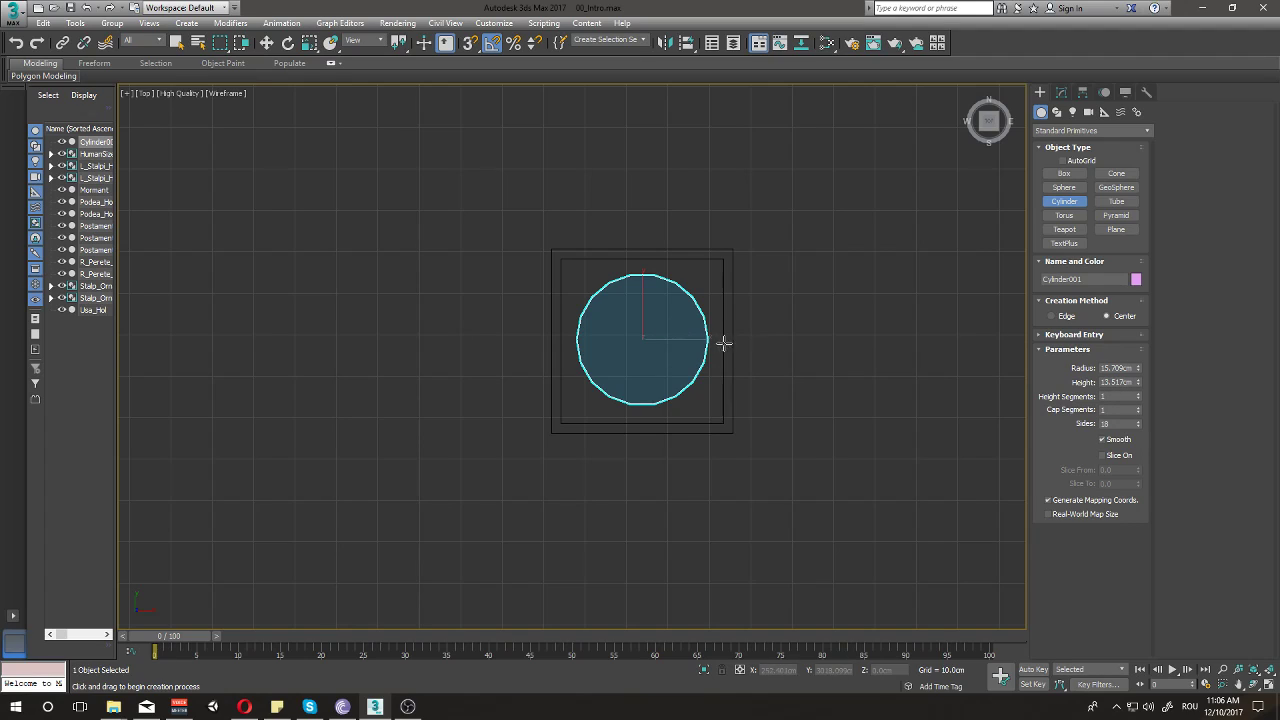
pyautogui.click(802, 356)
pyautogui.press('w')
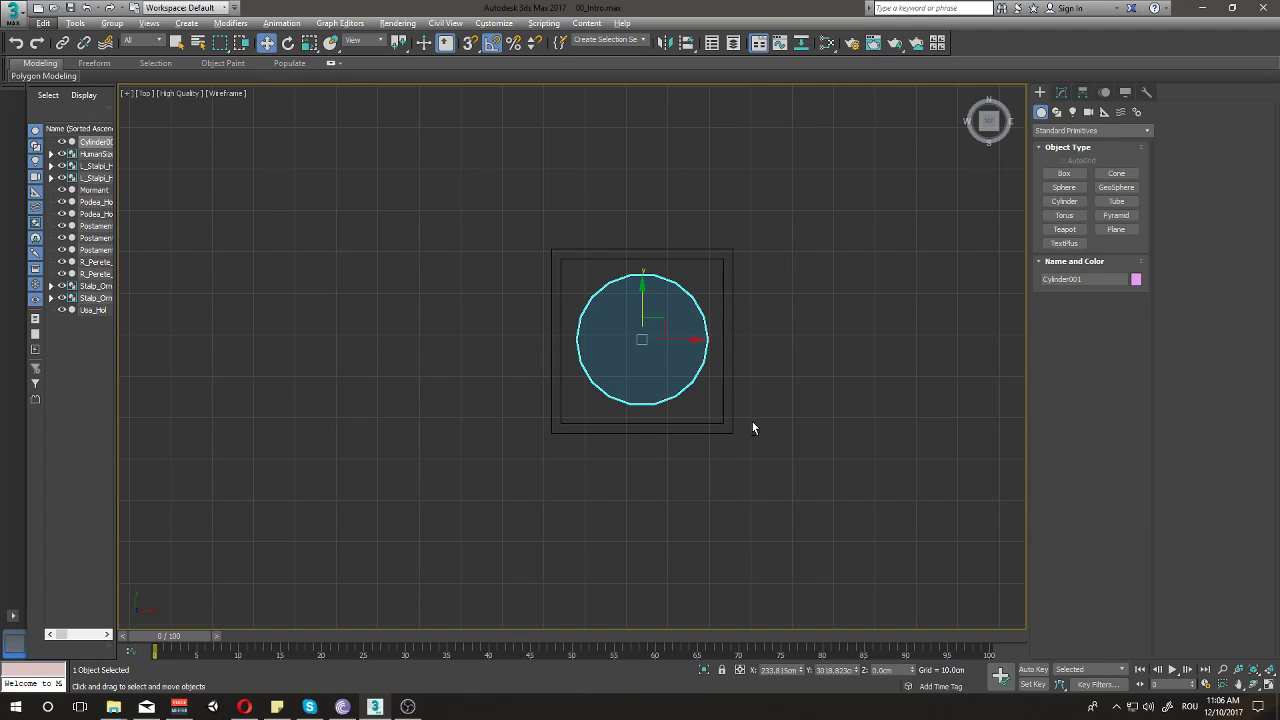
# - Make the pedestal box see-through and raise the cylinder onto the upper box
pyautogui.press('p')
pyautogui.moveTo(752, 428)
pyautogui.keyDown('alt'); pyautogui.mouseDown(button='middle')
pyautogui.moveTo(717, 420)
pyautogui.moveTo(709, 386)
pyautogui.moveTo(786, 309)
pyautogui.moveTo(604, 491)
pyautogui.mouseUp(button='middle'); pyautogui.keyUp('alt')
pyautogui.click(557, 493)
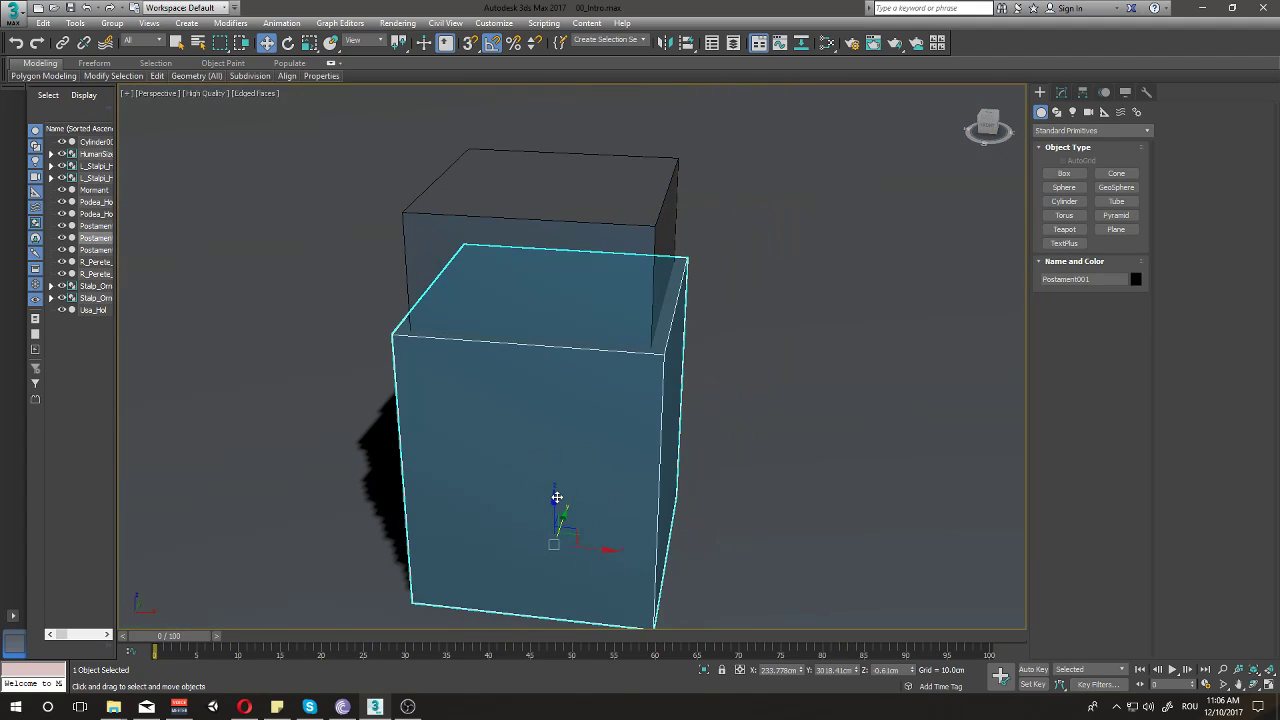
pyautogui.hotkey('alt', 'x')
pyautogui.click(558, 497)
pyautogui.moveTo(557, 498); pyautogui.dragTo(555, 148)
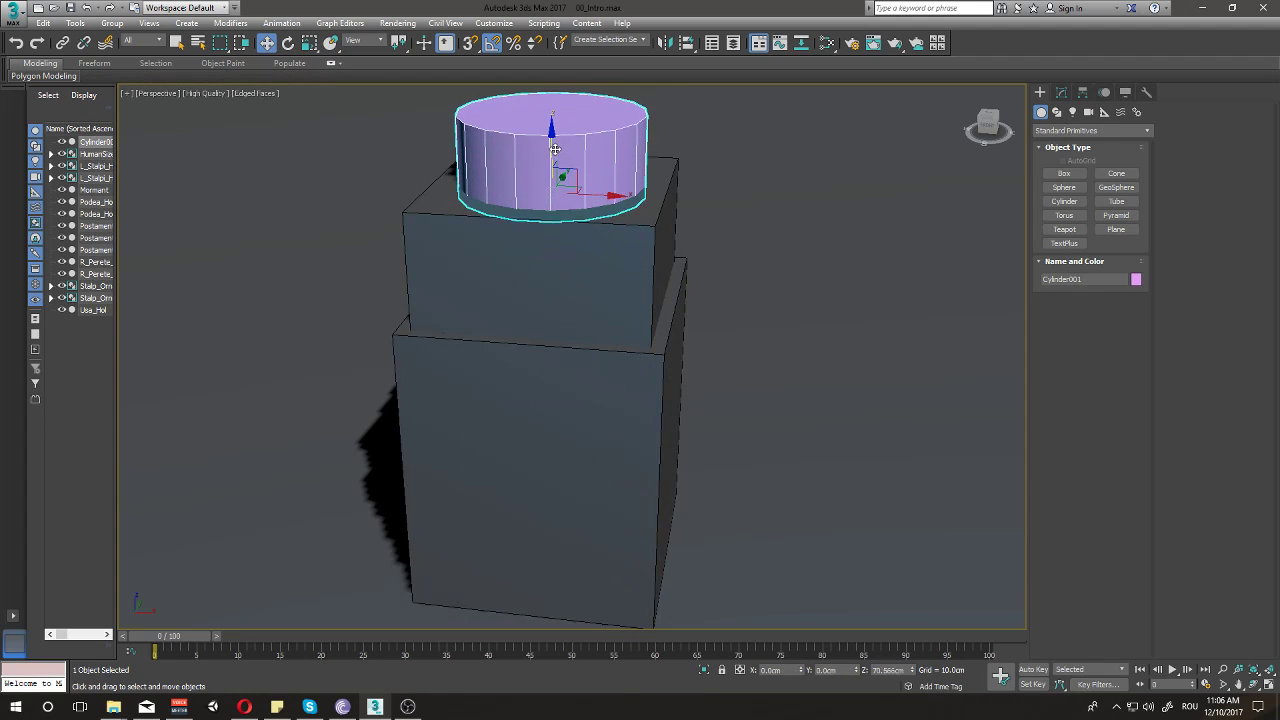
pyautogui.moveTo(635, 193)
pyautogui.keyDown('alt'); pyautogui.mouseDown(button='middle')
pyautogui.moveTo(683, 233)
pyautogui.moveTo(666, 306)
pyautogui.mouseUp(button='middle'); pyautogui.keyUp('alt')
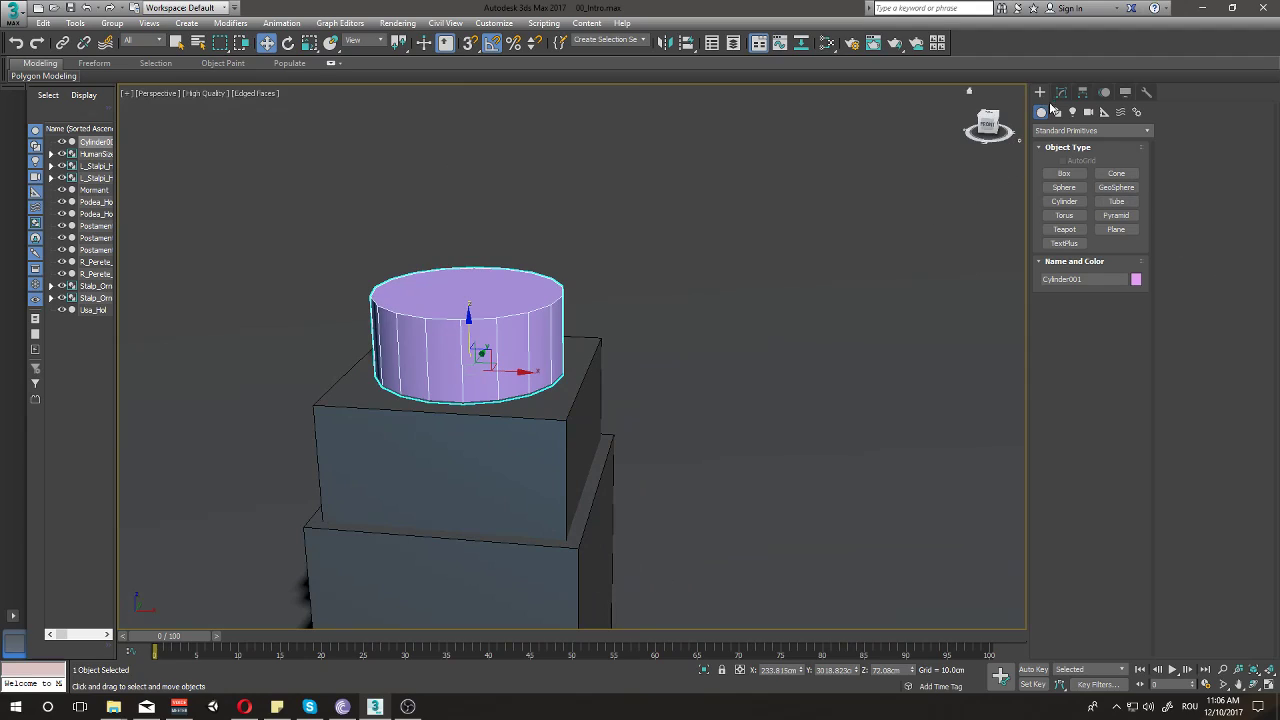
pyautogui.click(1061, 92)
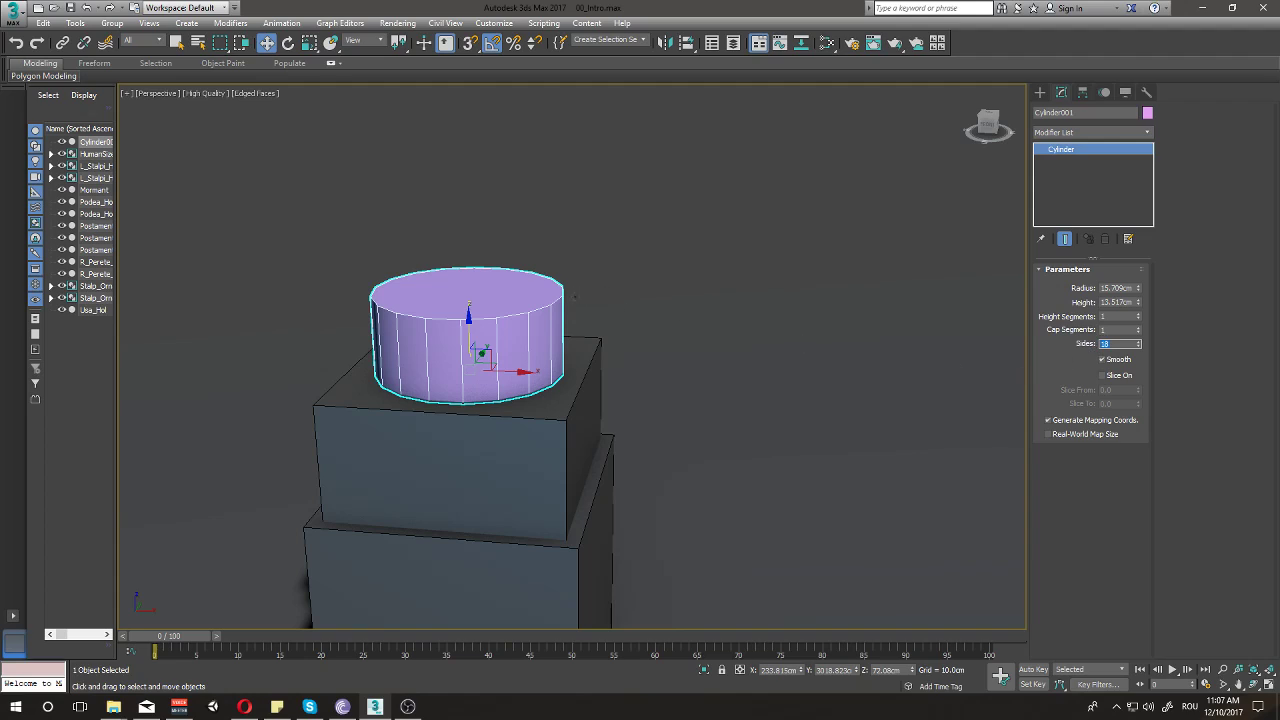
# - Convert the cylinder to Editable Poly and scale its top polygon down to taper the disc
pyautogui.rightClick(492, 306)
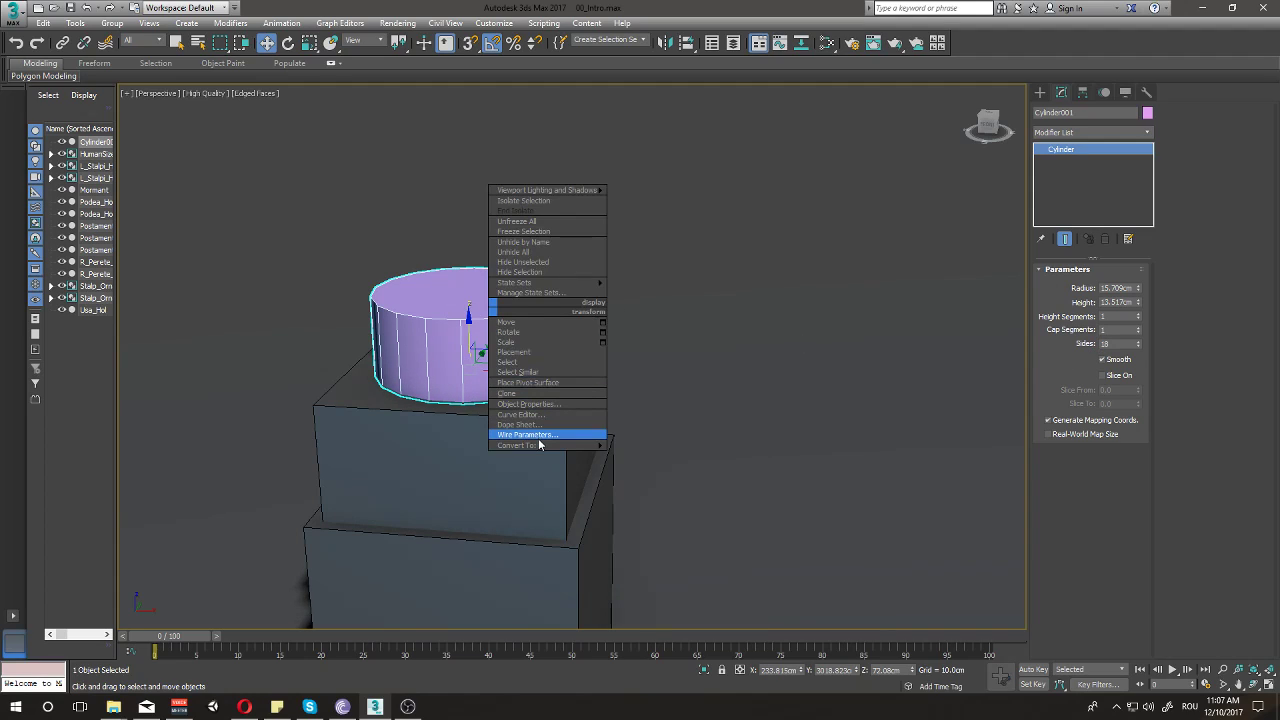
pyautogui.click(645, 456)
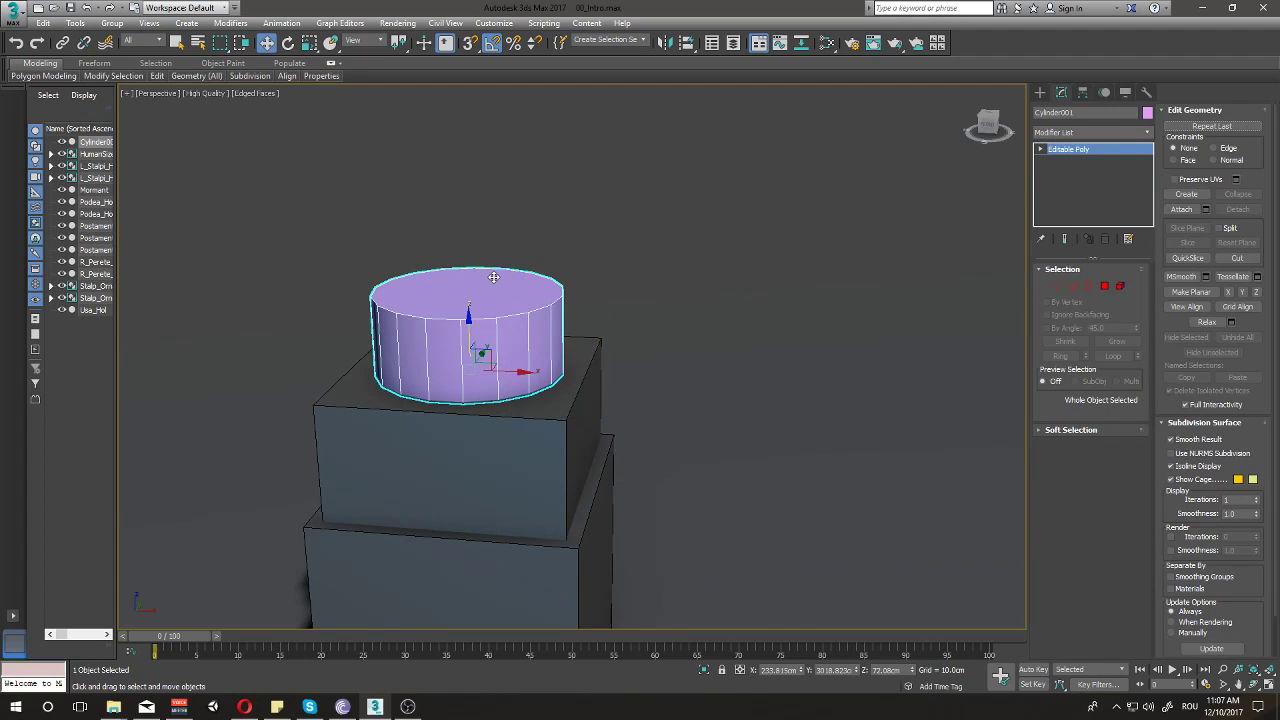
pyautogui.press('4')
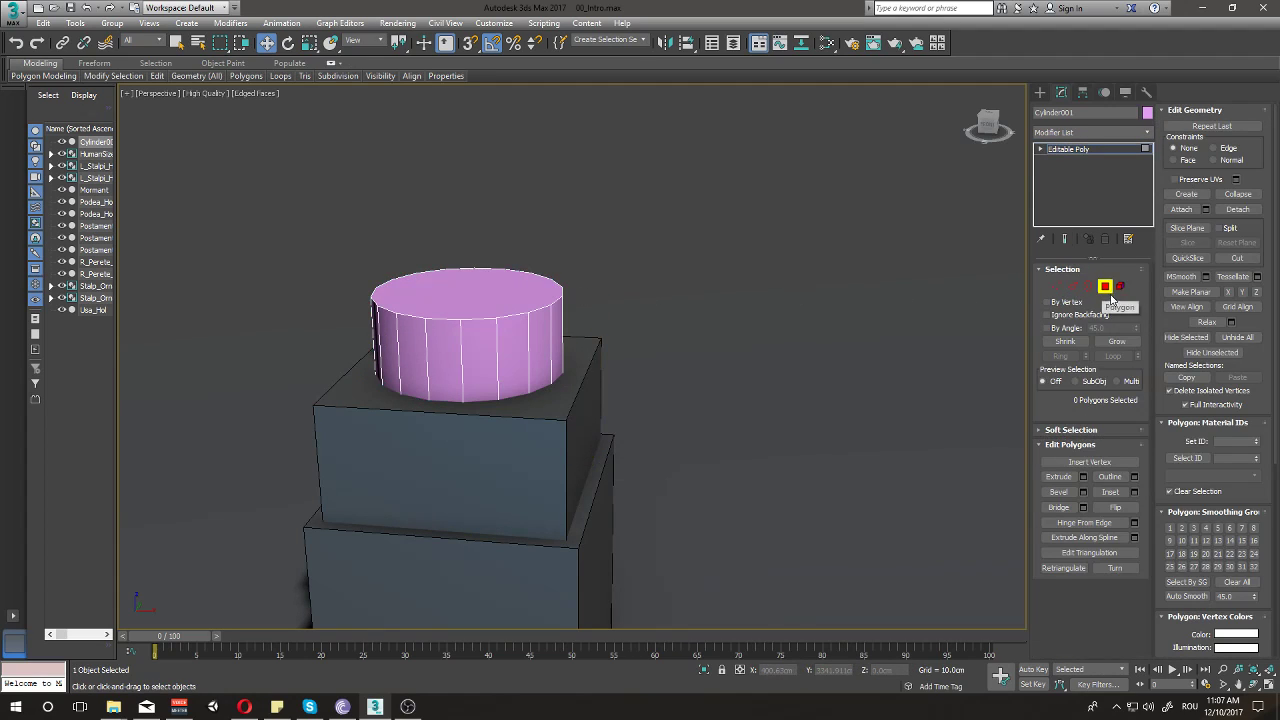
pyautogui.click(482, 285)
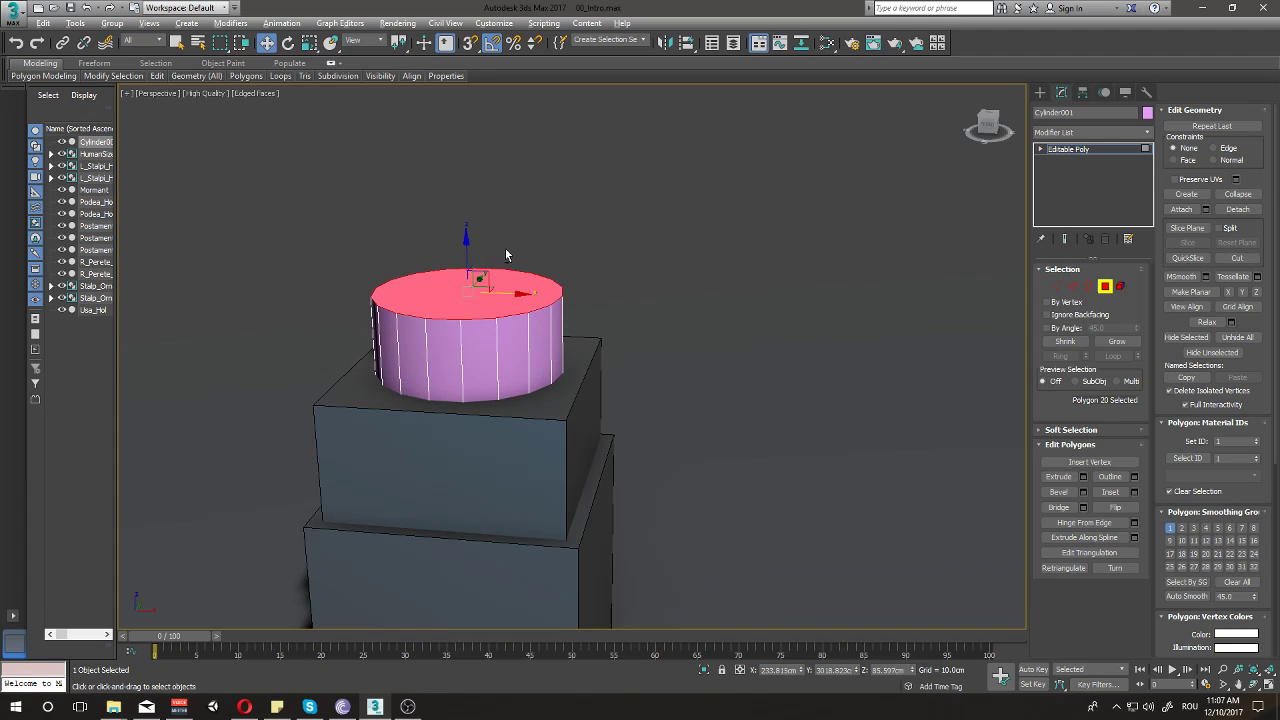
pyautogui.press('r')
pyautogui.moveTo(472, 285); pyautogui.dragTo(459, 307)
pyautogui.press('w')
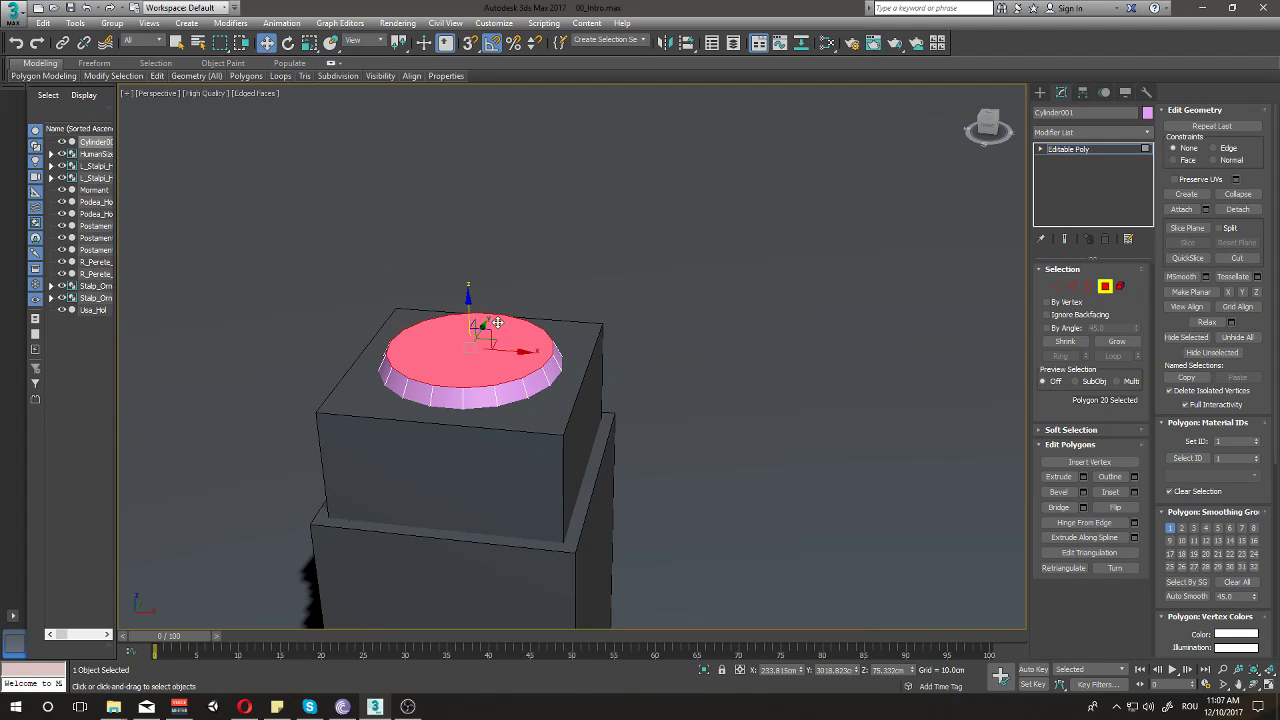
# - Raise the whole cylinder slightly and check its centring on the pedestal from the Top view
pyautogui.scroll(1, 470, 330)
pyautogui.scroll(1, 437, 343)
pyautogui.scroll(1, 443, 346)
pyautogui.scroll(1, 447, 347)
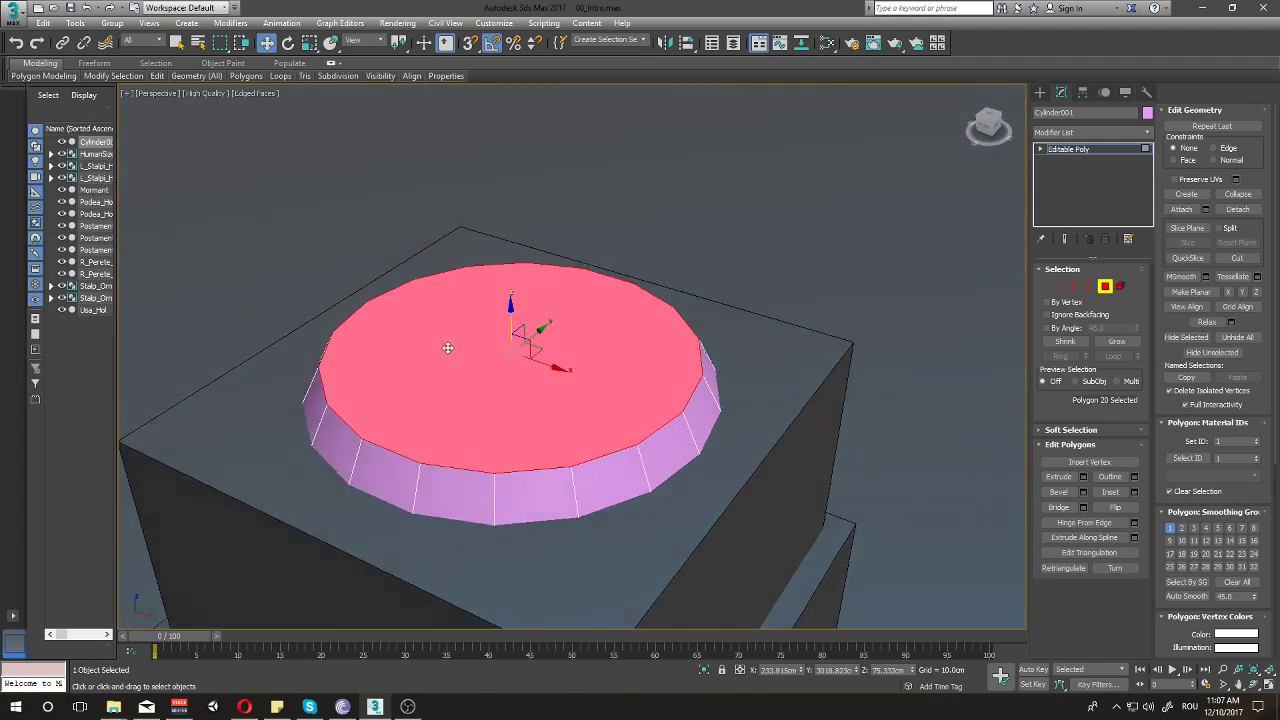
pyautogui.keyDown('alt'); pyautogui.moveTo(447, 347); pyautogui.dragTo(467, 331, button='middle'); pyautogui.keyUp('alt')
pyautogui.press('4')
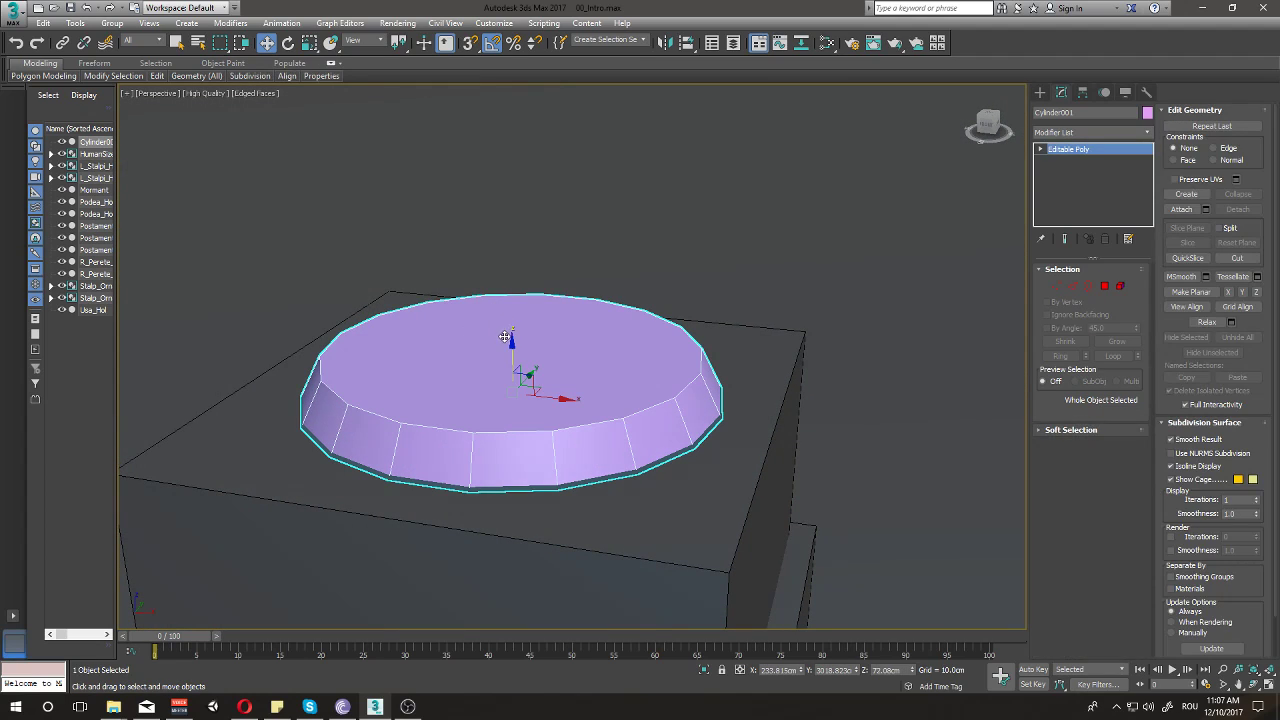
pyautogui.moveTo(512, 340); pyautogui.dragTo(497, 342)
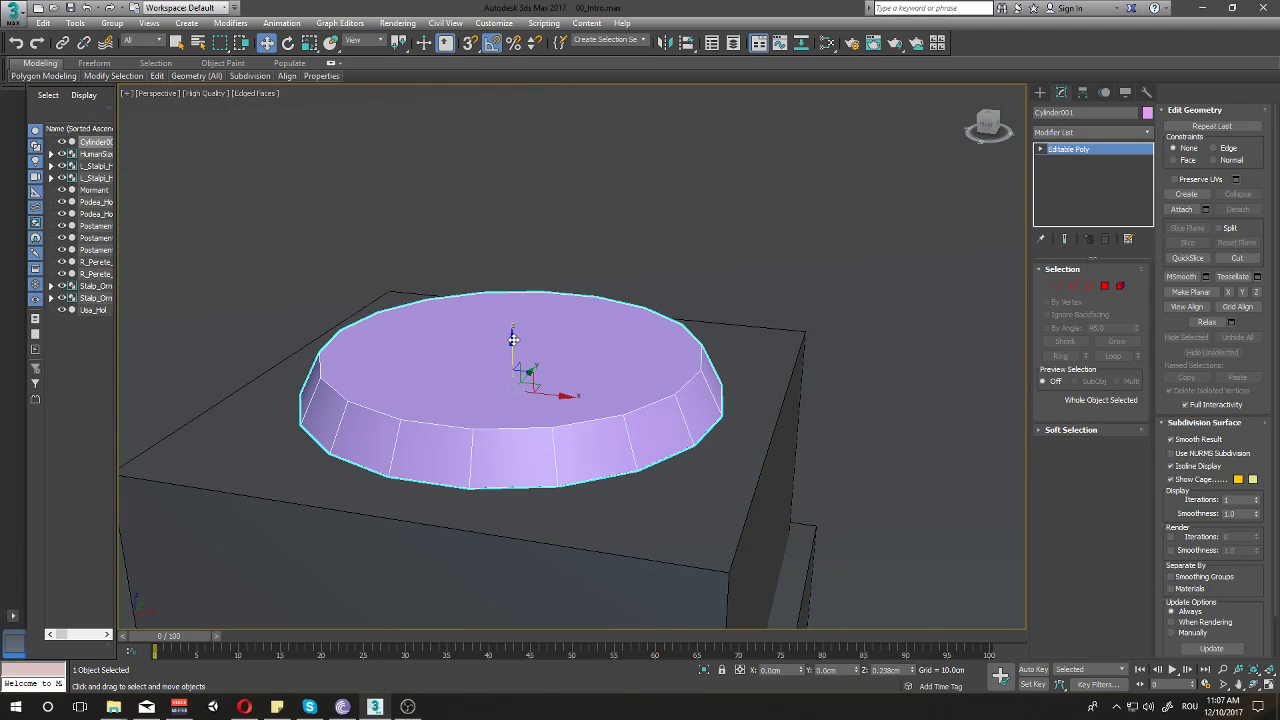
pyautogui.keyDown('alt'); pyautogui.moveTo(497, 342); pyautogui.dragTo(471, 374, button='middle'); pyautogui.keyUp('alt')
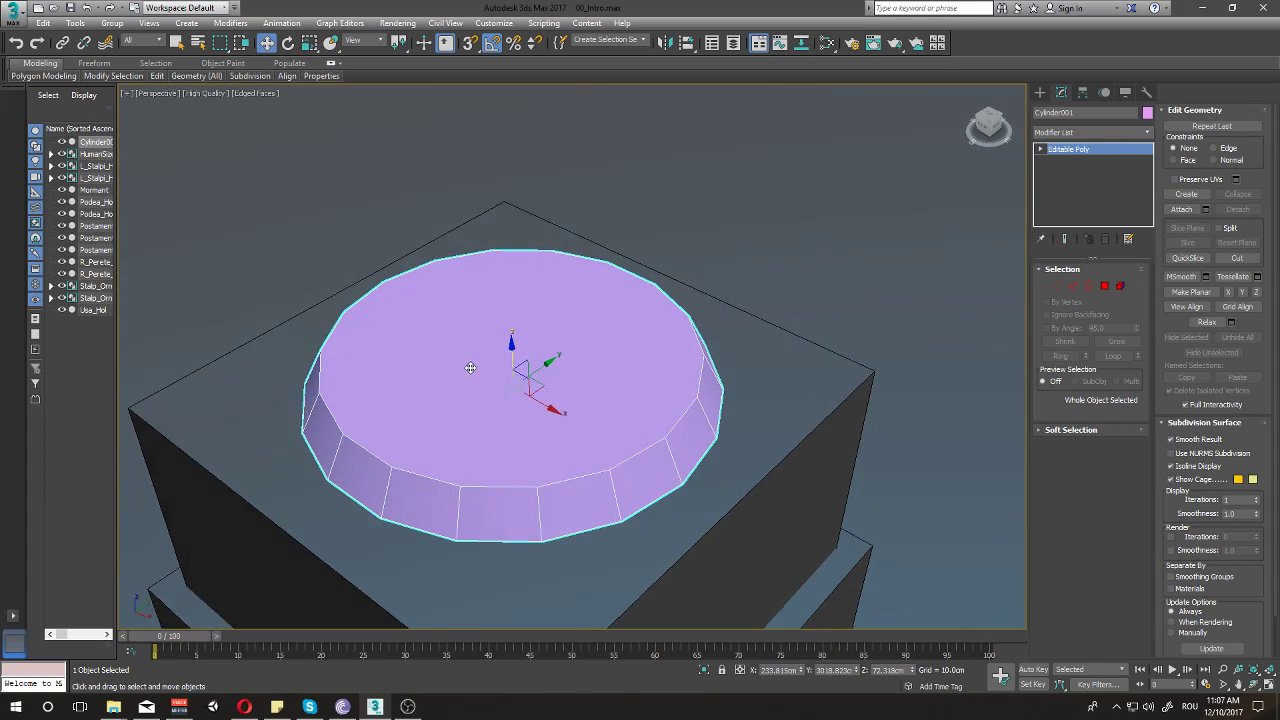
pyautogui.press('t')
pyautogui.scroll(-2, 470, 380)
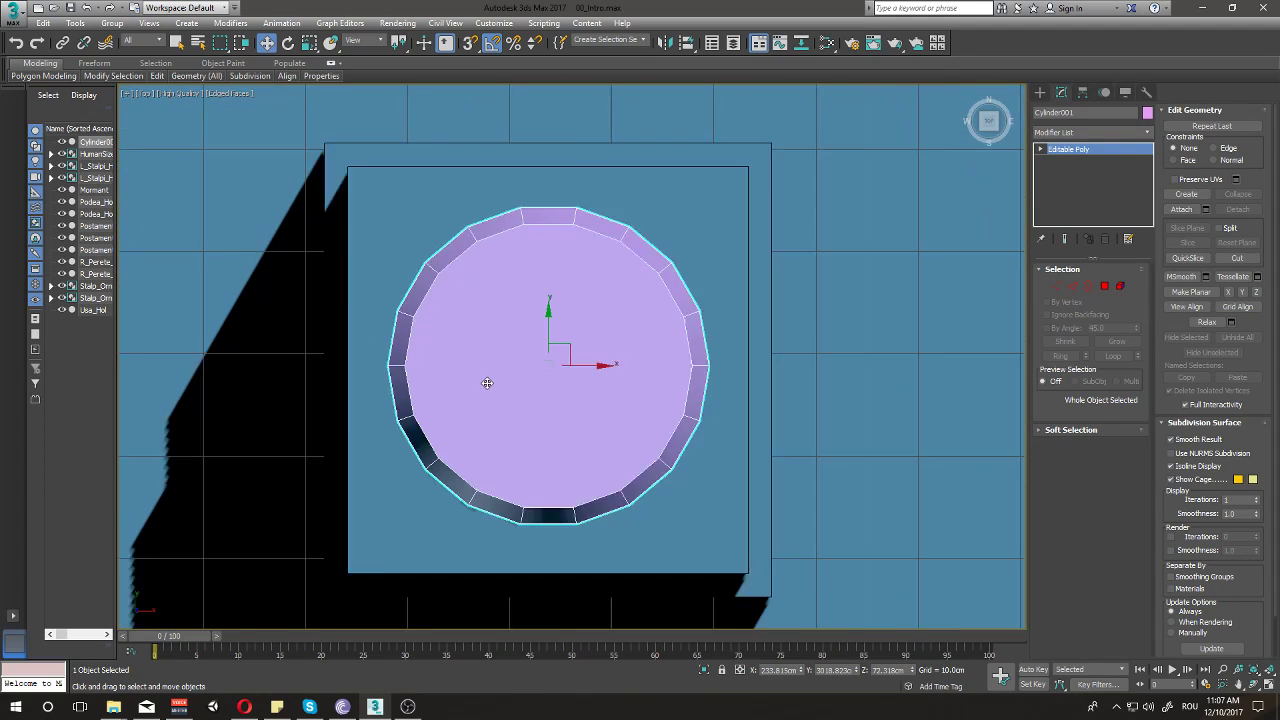
pyautogui.scroll(-2, 488, 380)
# - Create a small cube at the disc centre using the Box tool's Cube creation method
pyautogui.click(1040, 92)
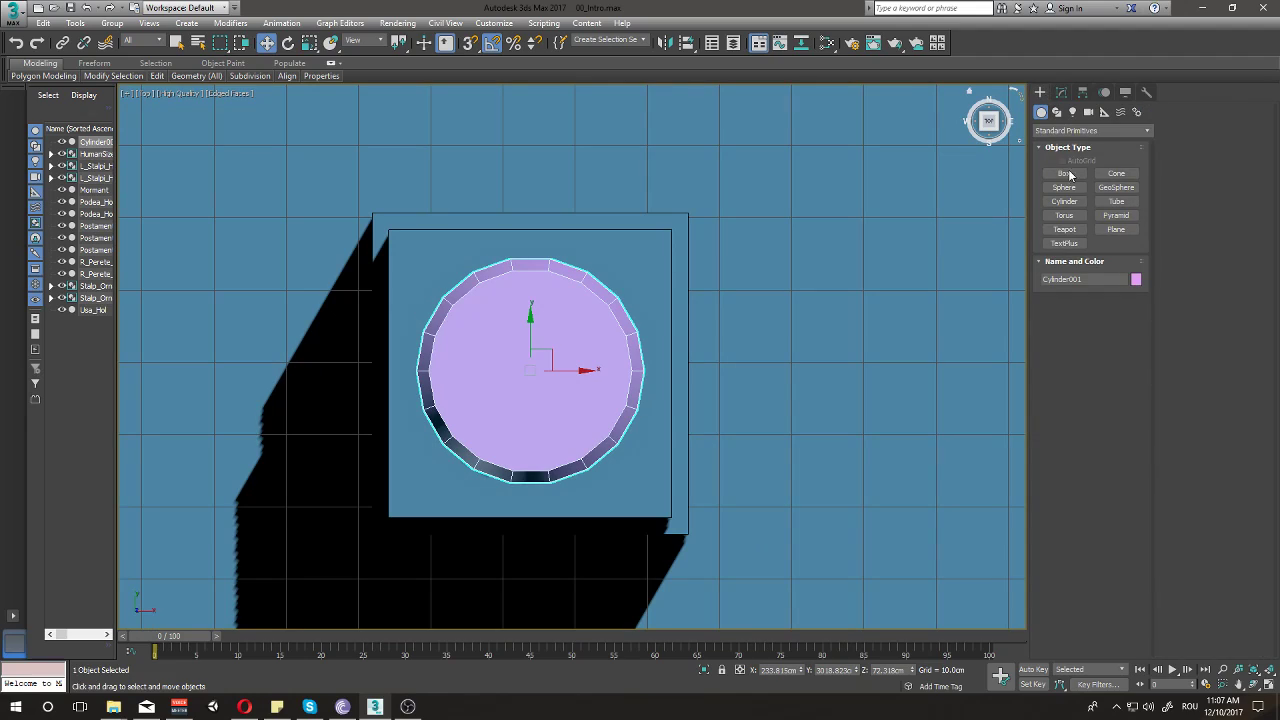
pyautogui.click(1065, 175)
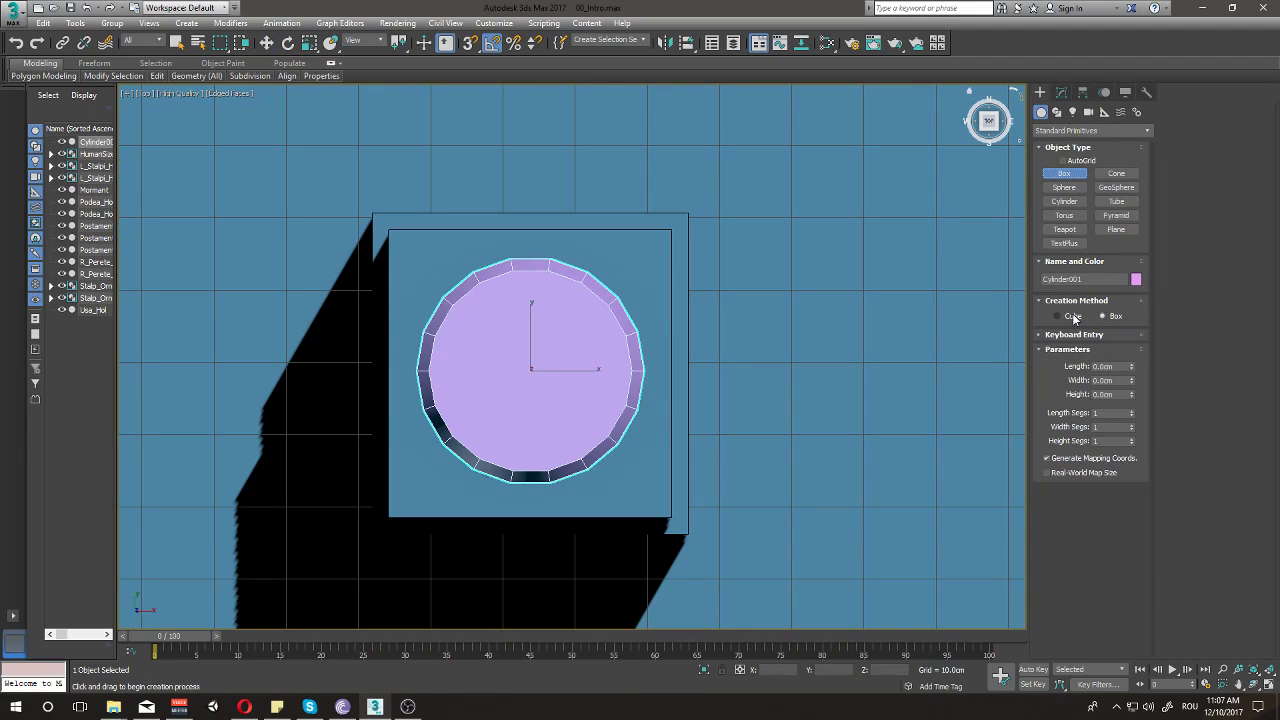
pyautogui.click(1066, 316)
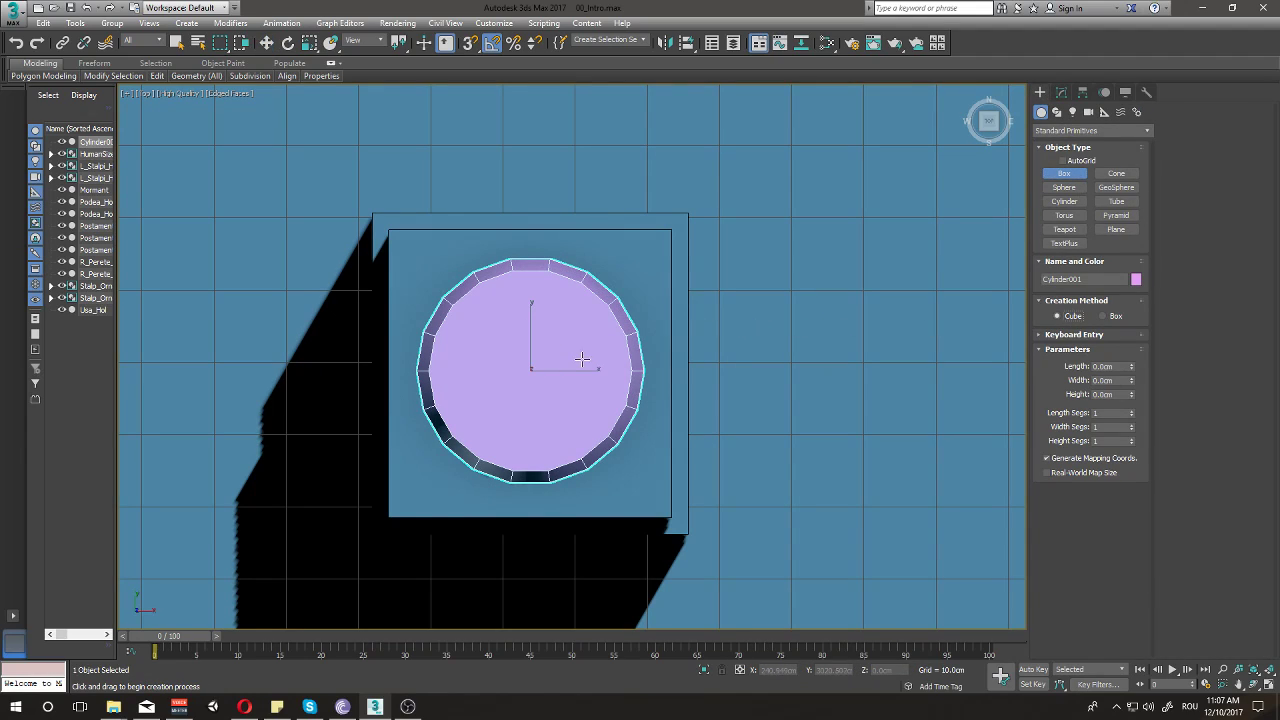
pyautogui.moveTo(546, 366); pyautogui.dragTo(548, 368)
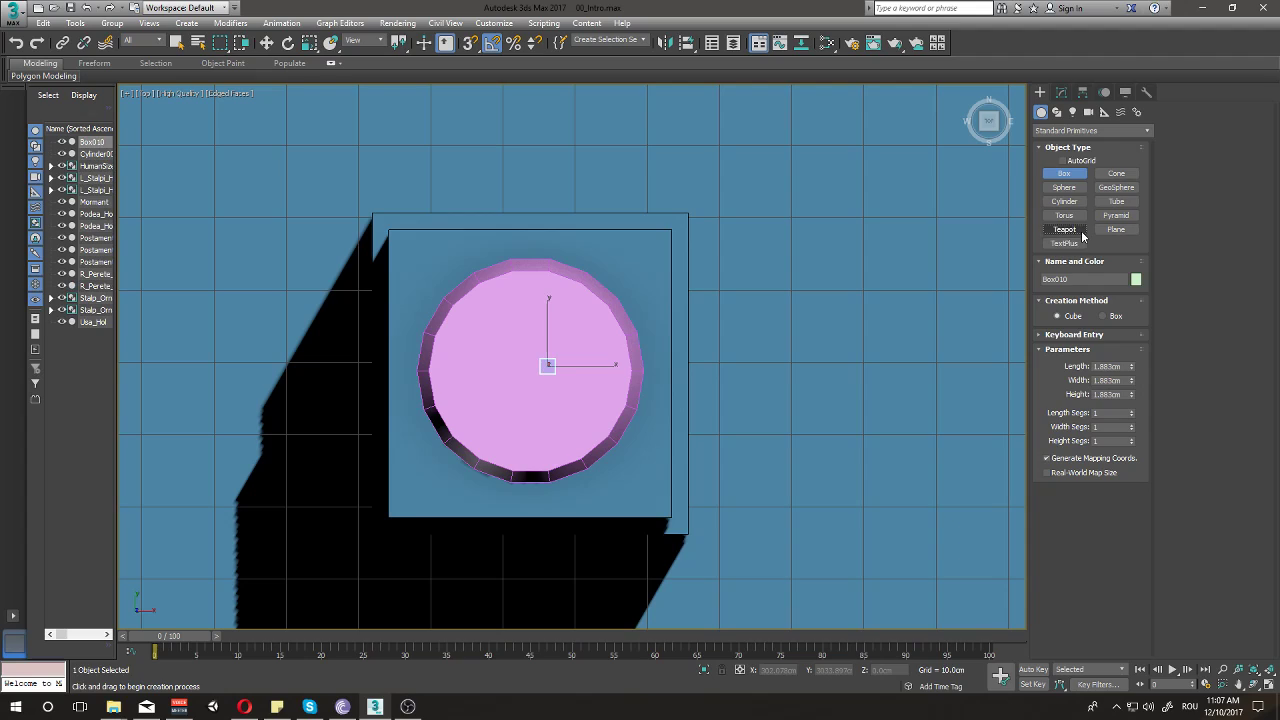
pyautogui.click(1080, 175)
pyautogui.rightClick(1108, 158)
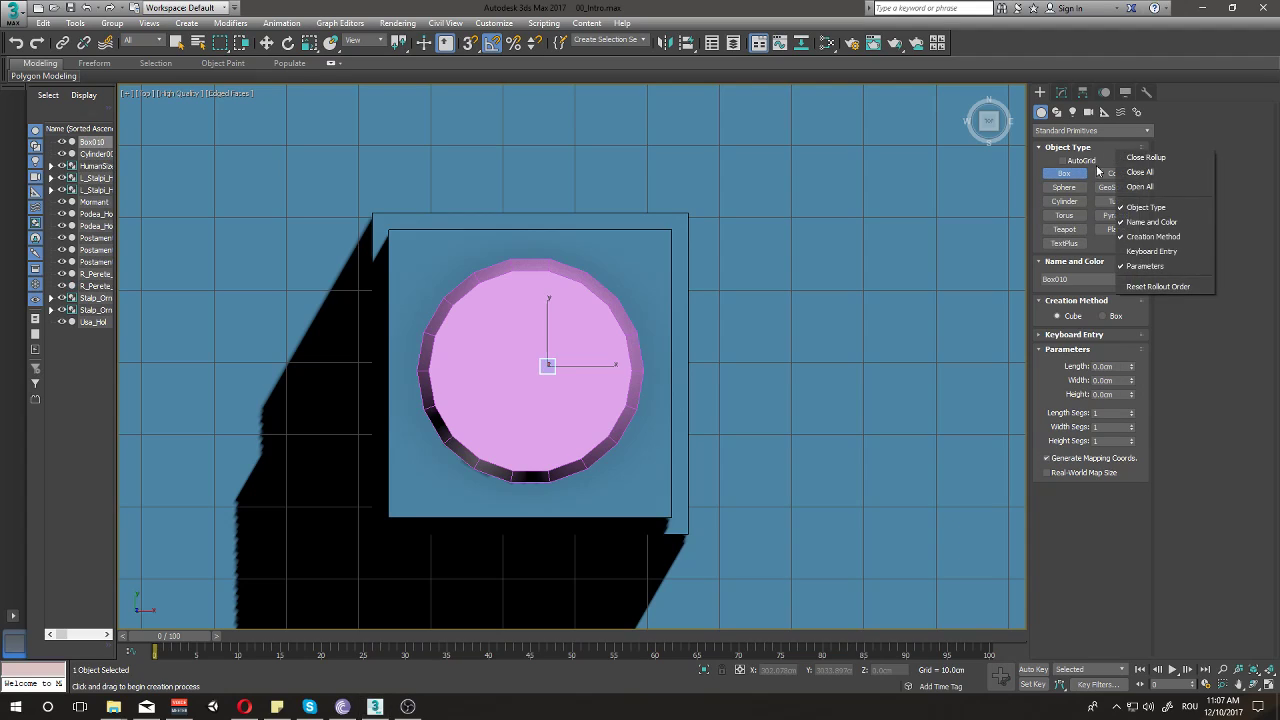
pyautogui.rightClick(706, 297)
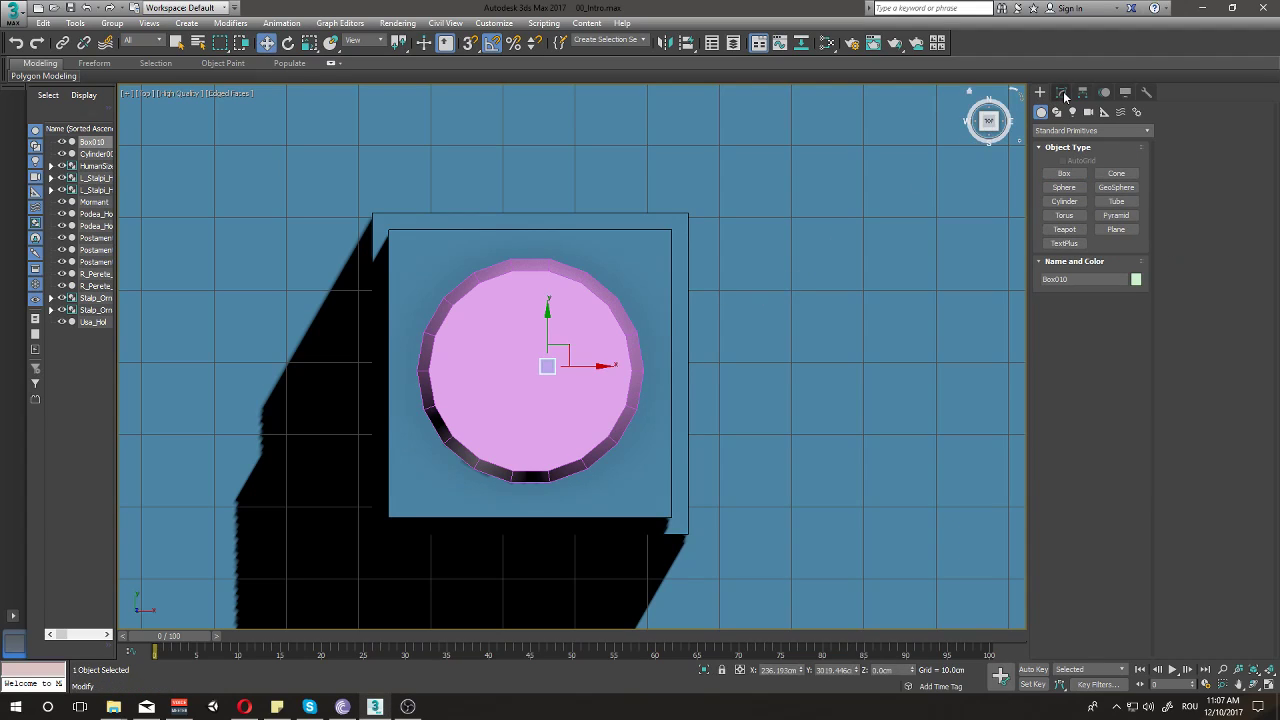
# - Raise the cube onto the top of the disc and centre it there
pyautogui.press('p')
pyautogui.press('z')
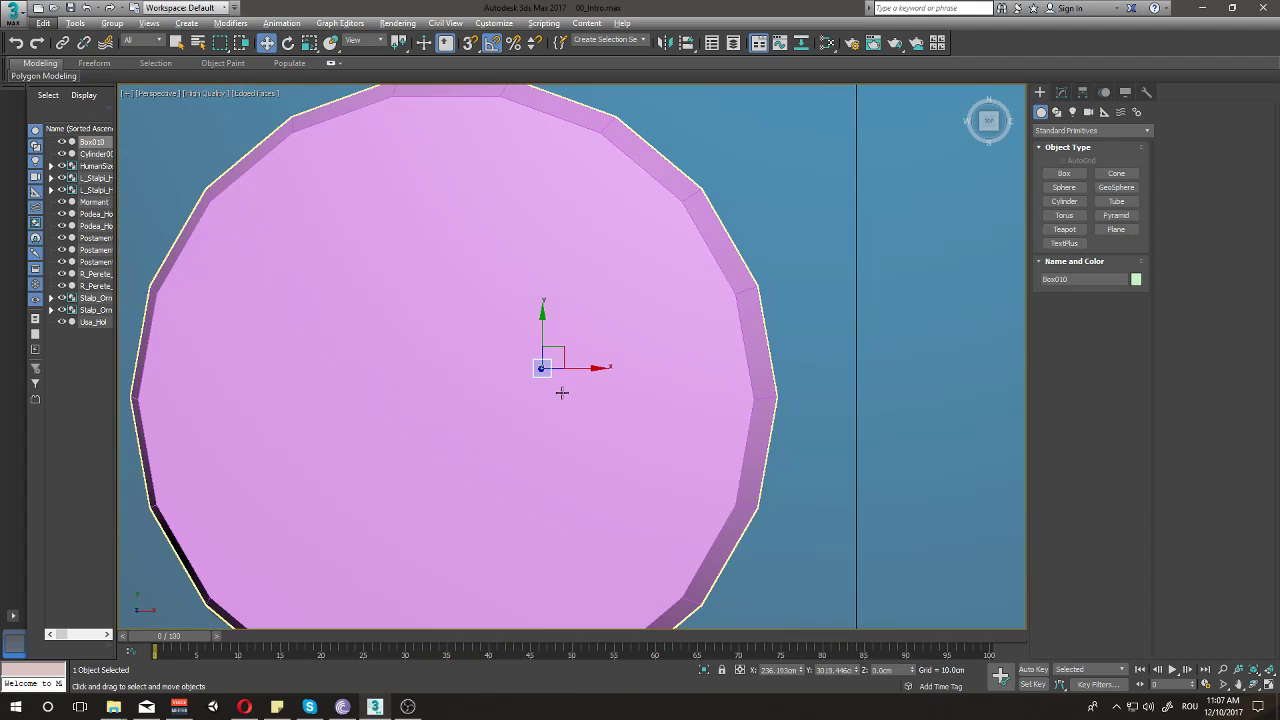
pyautogui.moveTo(539, 405)
pyautogui.keyDown('alt'); pyautogui.mouseDown(button='middle')
pyautogui.moveTo(523, 306)
pyautogui.moveTo(516, 407)
pyautogui.mouseUp(button='middle'); pyautogui.keyUp('alt')
pyautogui.moveTo(508, 408); pyautogui.dragTo(503, 100)
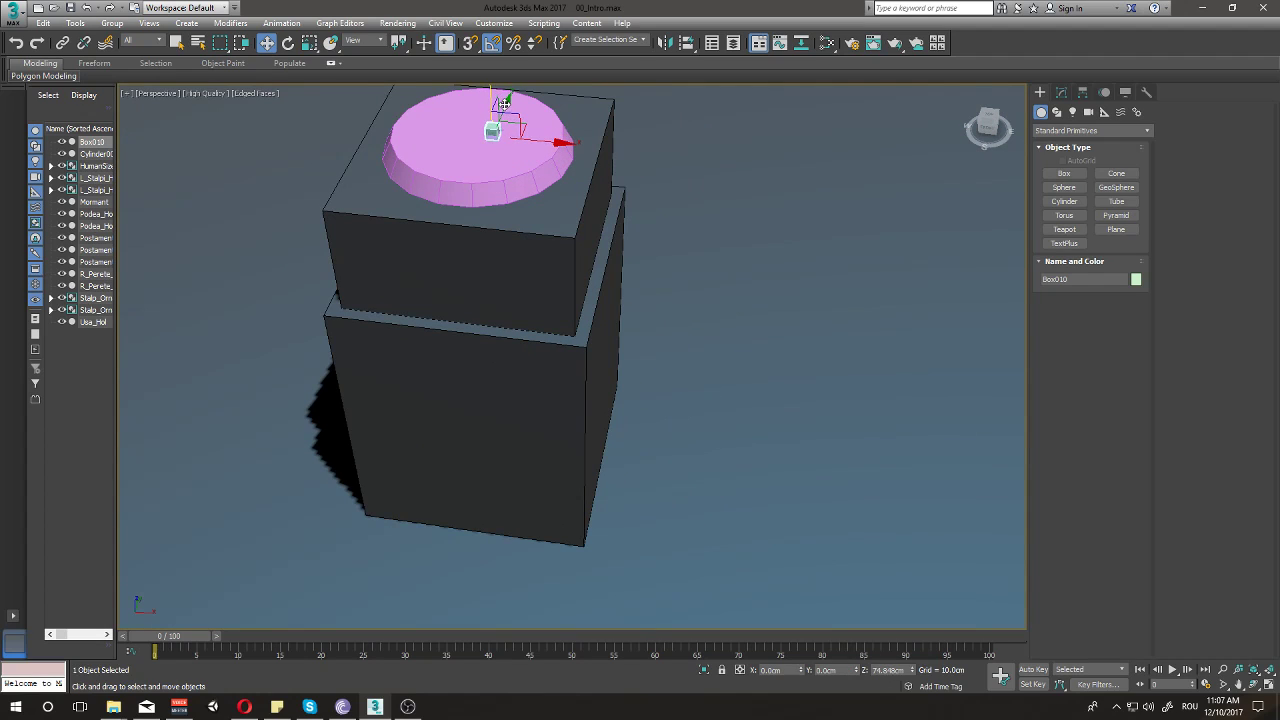
pyautogui.moveTo(503, 100); pyautogui.dragTo(478, 113)
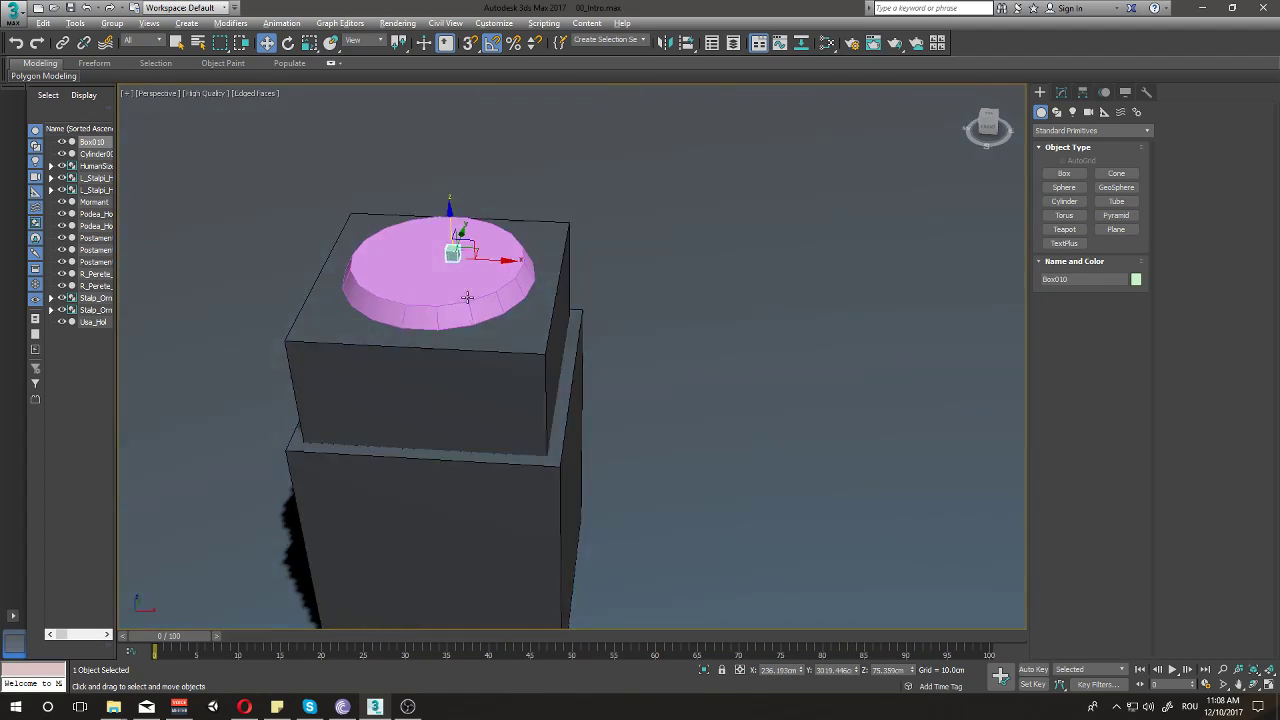
pyautogui.keyDown('alt'); pyautogui.moveTo(478, 113); pyautogui.dragTo(433, 244, button='middle'); pyautogui.keyUp('alt')
pyautogui.scroll(-2, 440, 270)
pyautogui.scroll(-2, 505, 292)
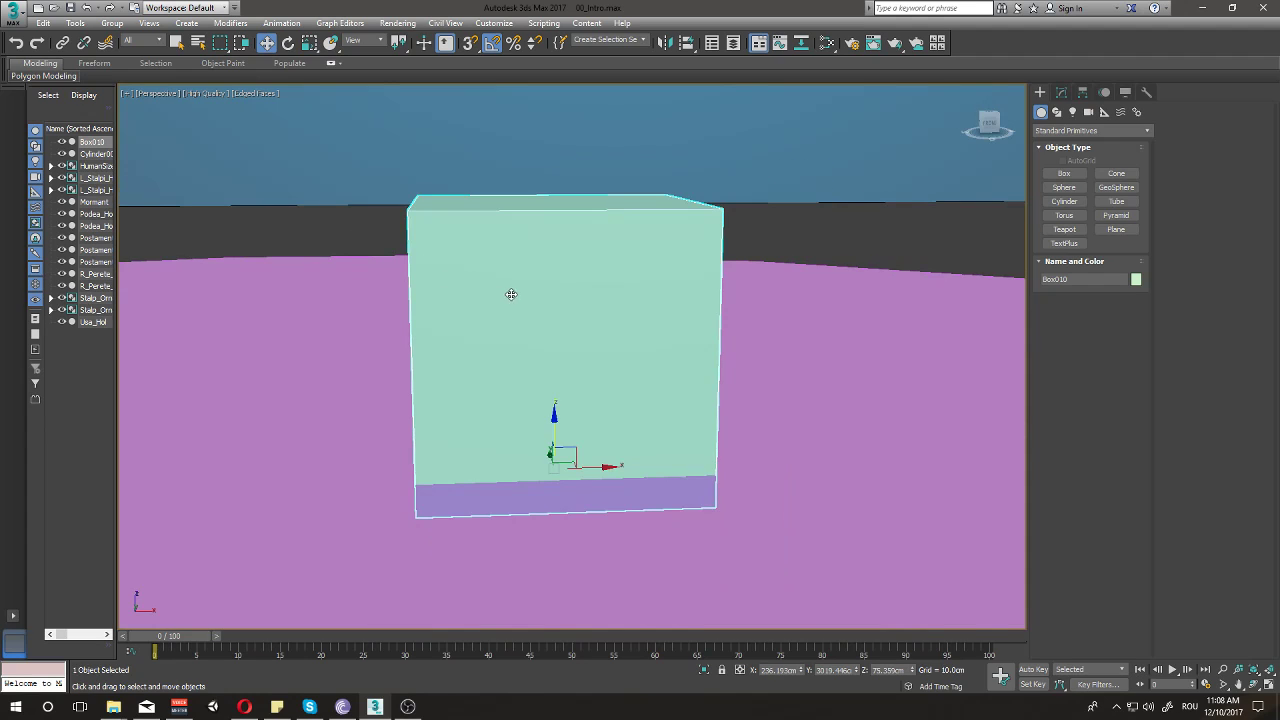
pyautogui.scroll(-2, 530, 310)
pyautogui.scroll(-1, 565, 335)
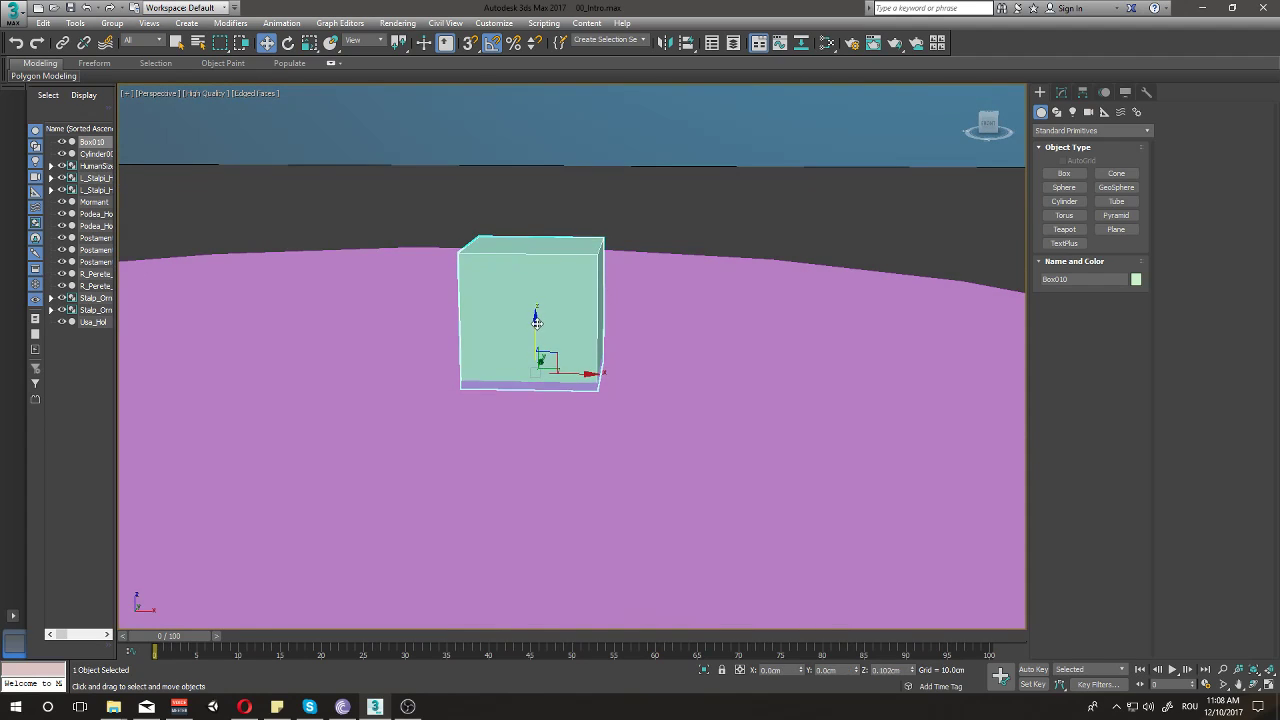
pyautogui.scroll(-4, 600, 318)
pyautogui.keyDown('alt'); pyautogui.moveTo(607, 318); pyautogui.dragTo(578, 318, button='middle'); pyautogui.keyUp('alt')
# - Convert the cube to Editable Poly and pull its top face up into a tall post
pyautogui.rightClick(573, 305)
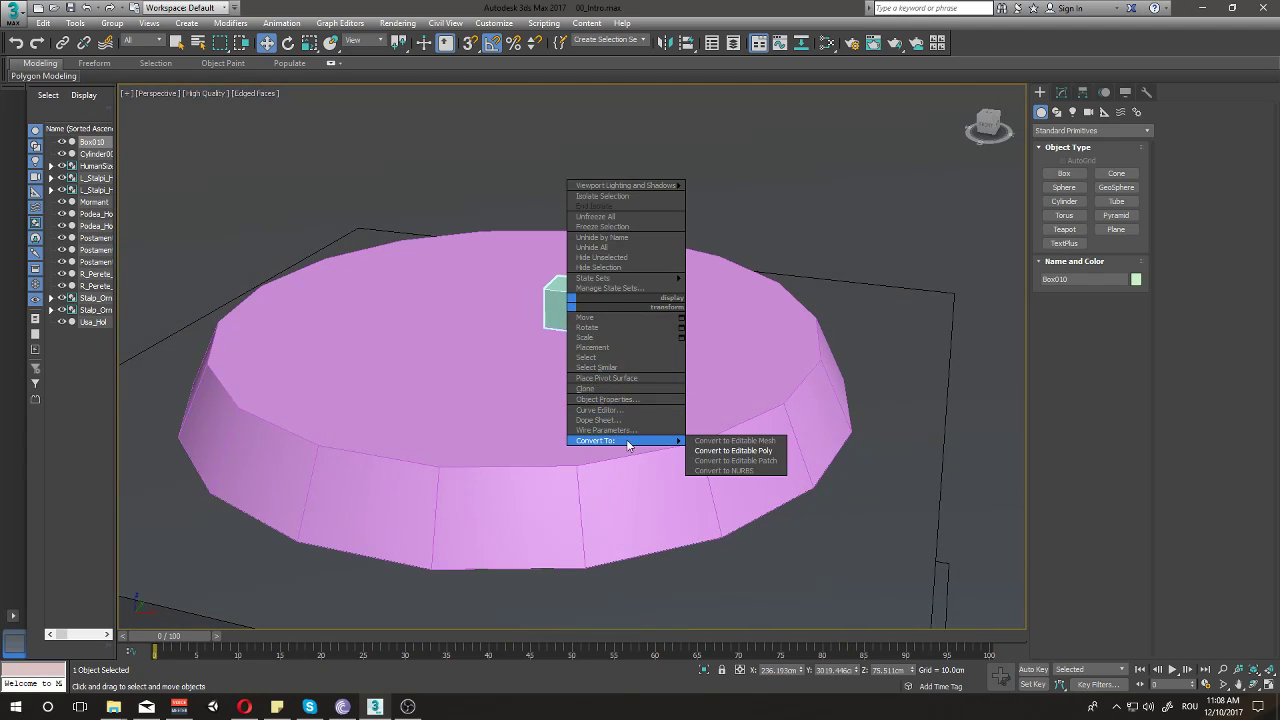
pyautogui.click(750, 452)
pyautogui.click(590, 285)
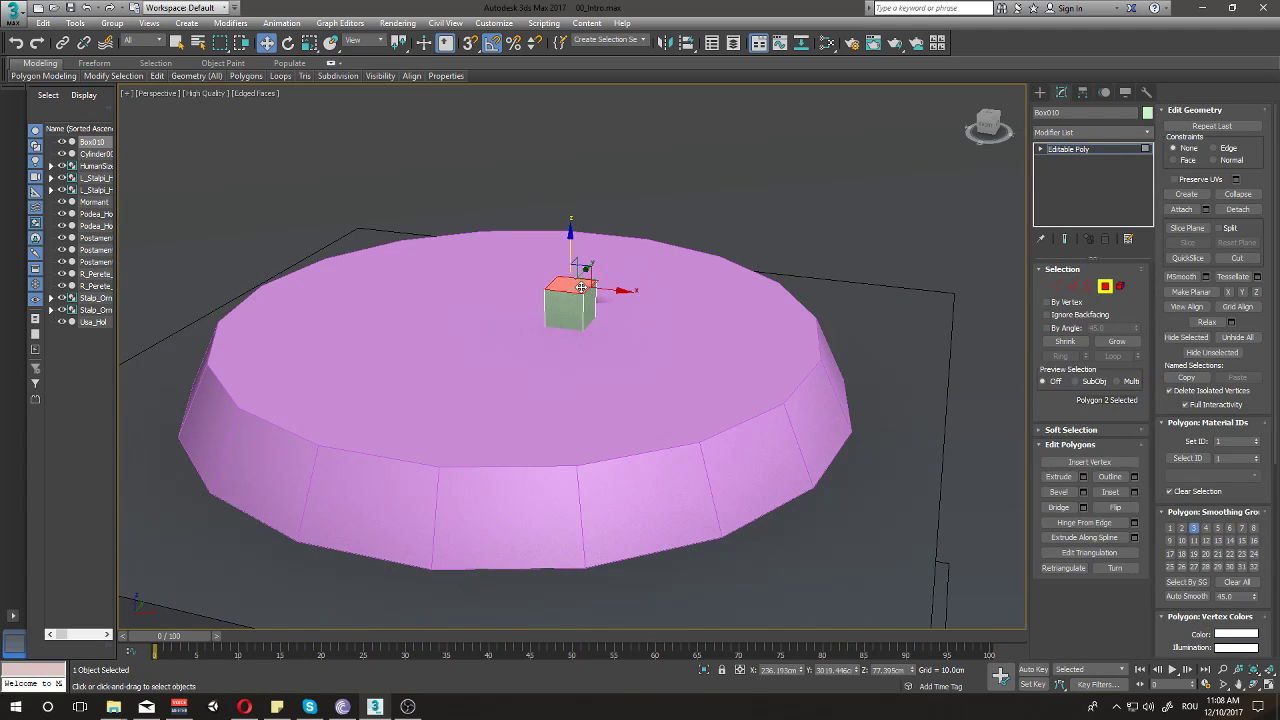
pyautogui.press('z')
pyautogui.moveTo(620, 245); pyautogui.dragTo(650, 292, button='middle')
pyautogui.press('z')
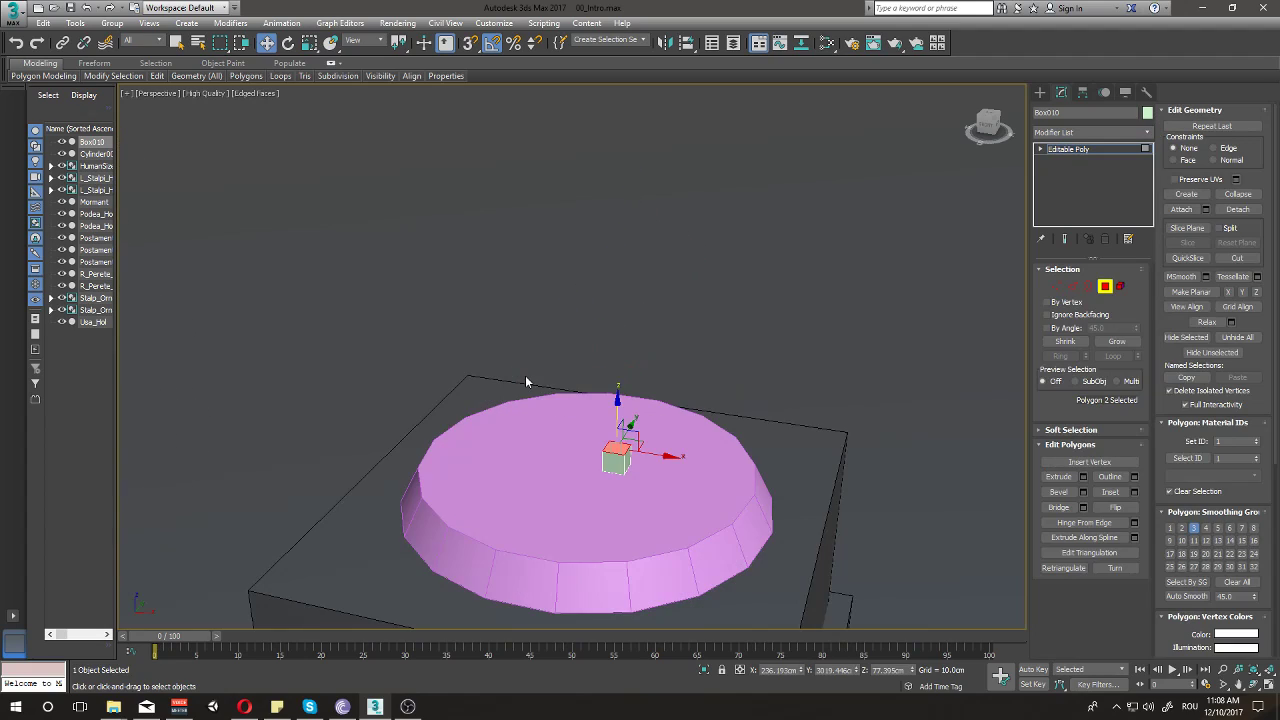
pyautogui.moveTo(615, 405); pyautogui.dragTo(658, 105)
# - Move the whole post out toward the disc's edge, nudging it slightly along Y
pyautogui.press('4')
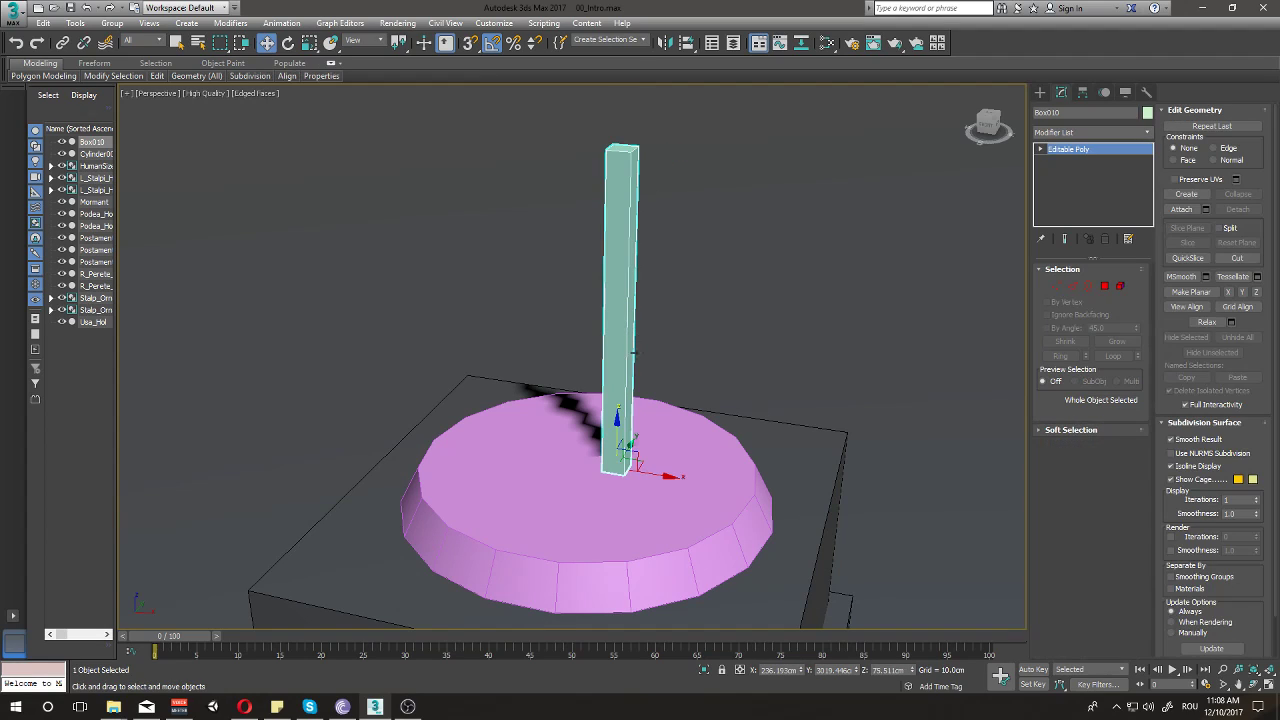
pyautogui.moveTo(645, 488); pyautogui.dragTo(781, 510)
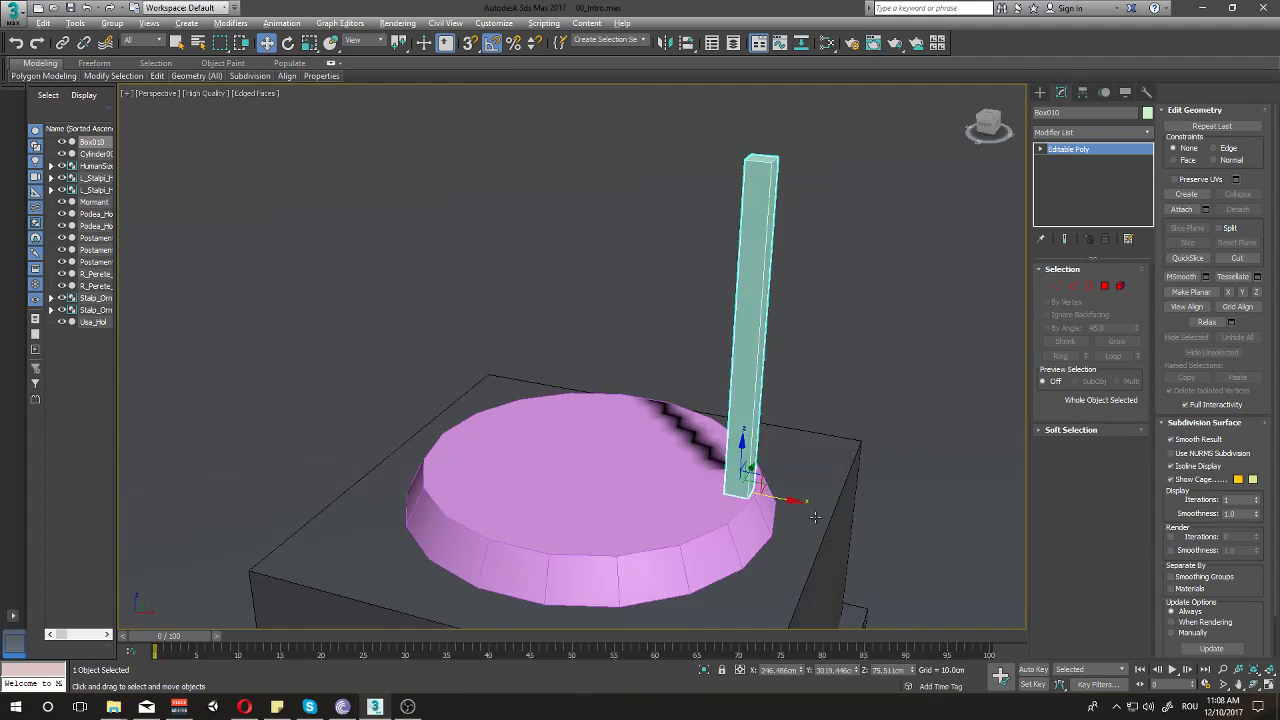
pyautogui.keyDown('alt'); pyautogui.moveTo(781, 510); pyautogui.dragTo(792, 489, button='middle'); pyautogui.keyUp('alt')
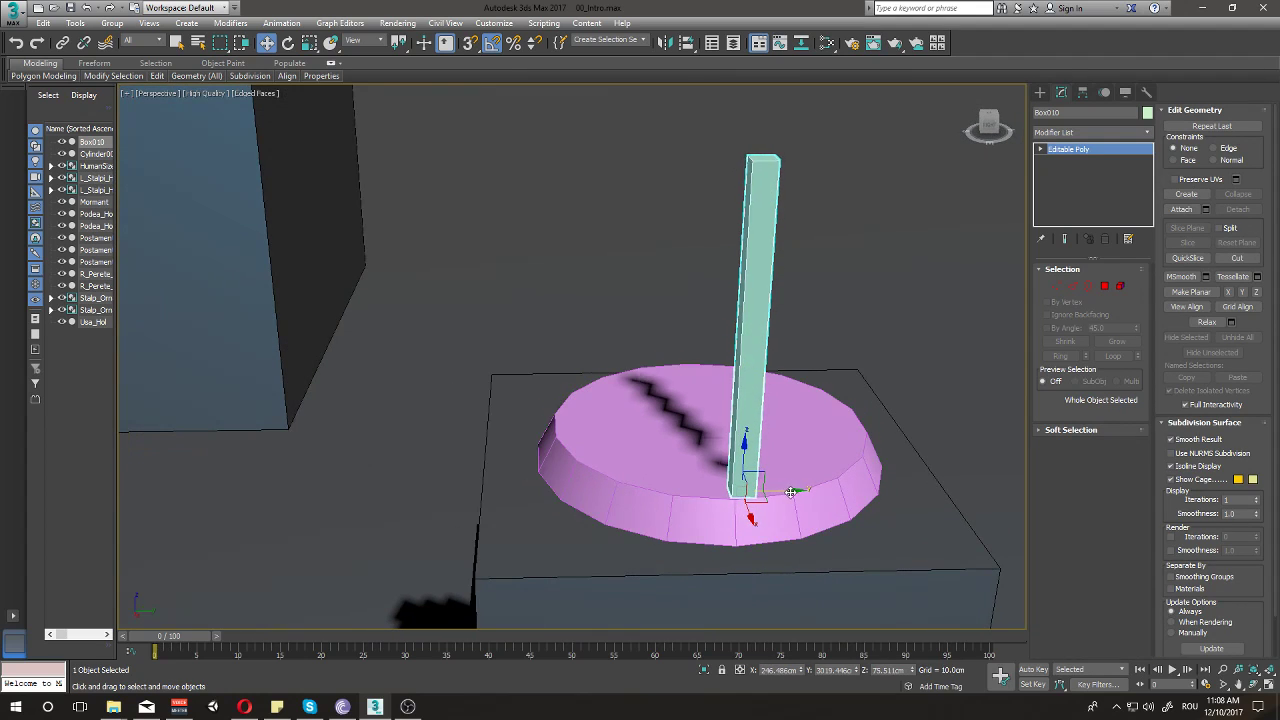
pyautogui.moveTo(792, 489); pyautogui.dragTo(812, 488)
pyautogui.moveTo(812, 488)
pyautogui.keyDown('alt'); pyautogui.mouseDown(button='middle')
pyautogui.moveTo(663, 529)
pyautogui.moveTo(709, 557)
pyautogui.mouseUp(button='middle'); pyautogui.keyUp('alt')
# - Set the post at the disc rim and rotate it slightly about its vertical axis in Top wireframe view
pyautogui.moveTo(803, 412)
pyautogui.mouseDown()
pyautogui.moveTo(737, 417)
pyautogui.moveTo(749, 417)
pyautogui.mouseUp()
pyautogui.press('e')
pyautogui.scroll(5, 721, 452)
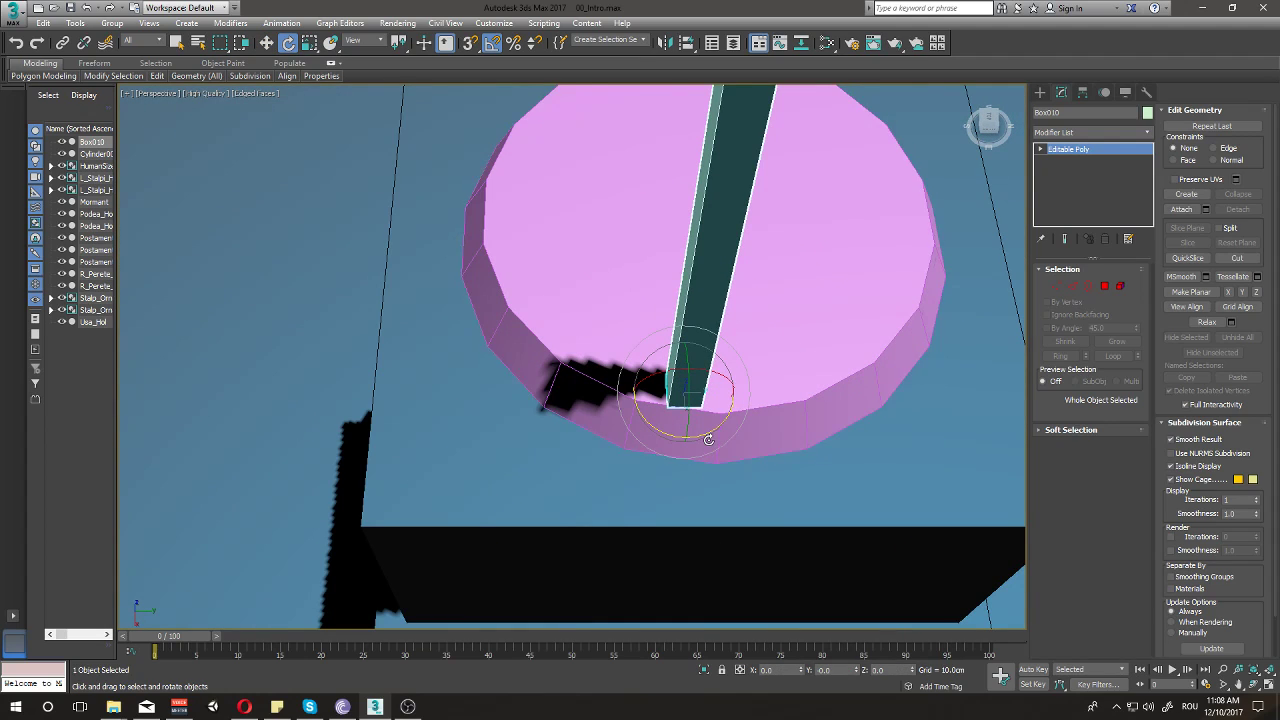
pyautogui.press('t')
pyautogui.scroll(-3, 630, 447)
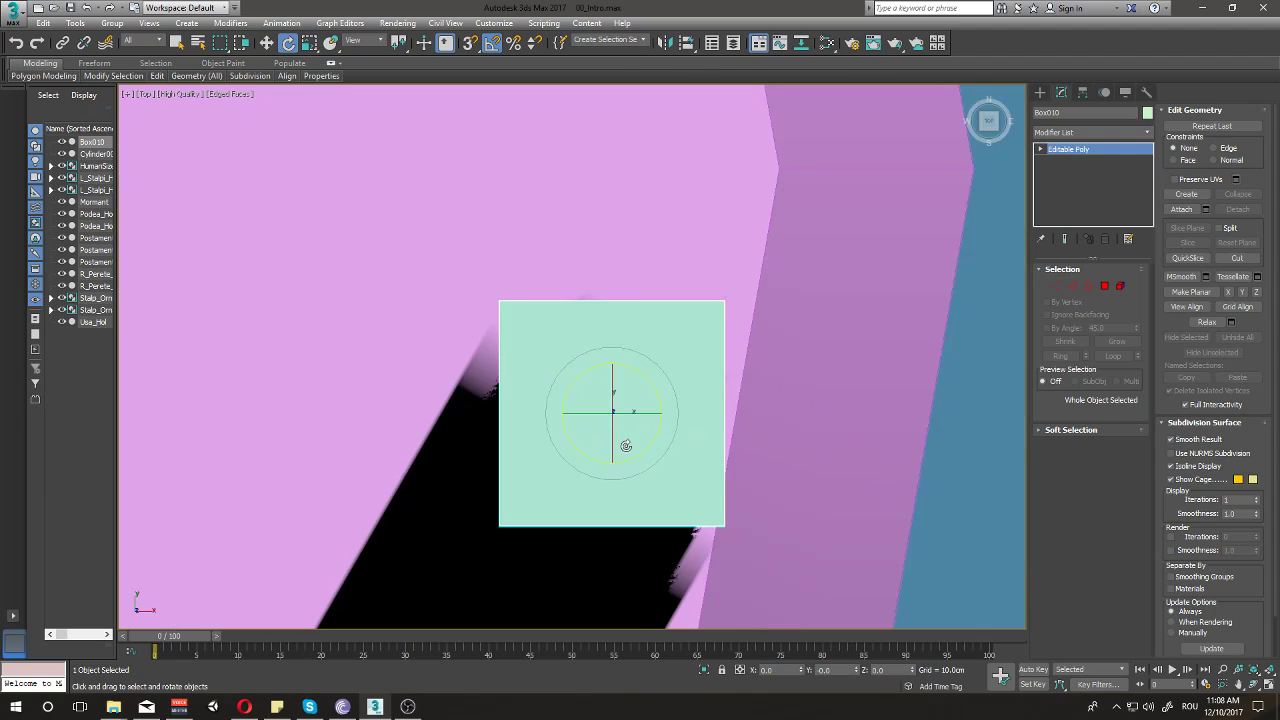
pyautogui.press('F3')
pyautogui.scroll(-3, 632, 440)
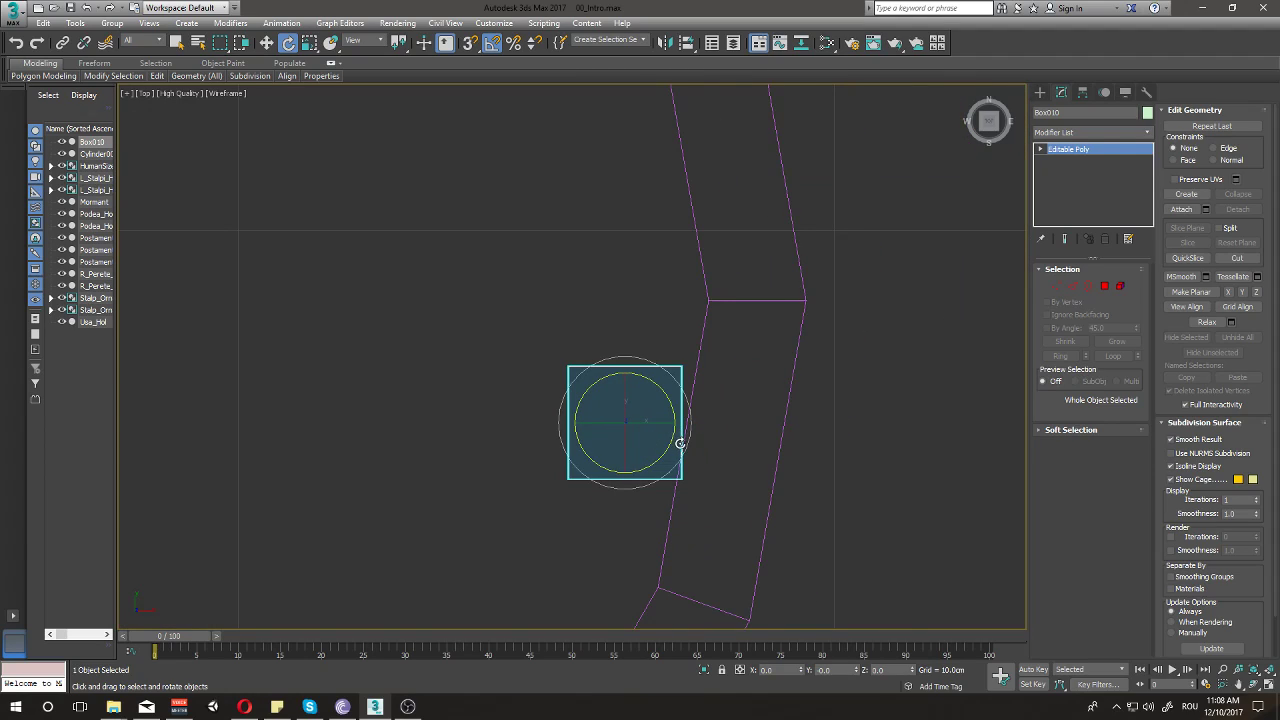
pyautogui.moveTo(656, 381); pyautogui.dragTo(658, 385)
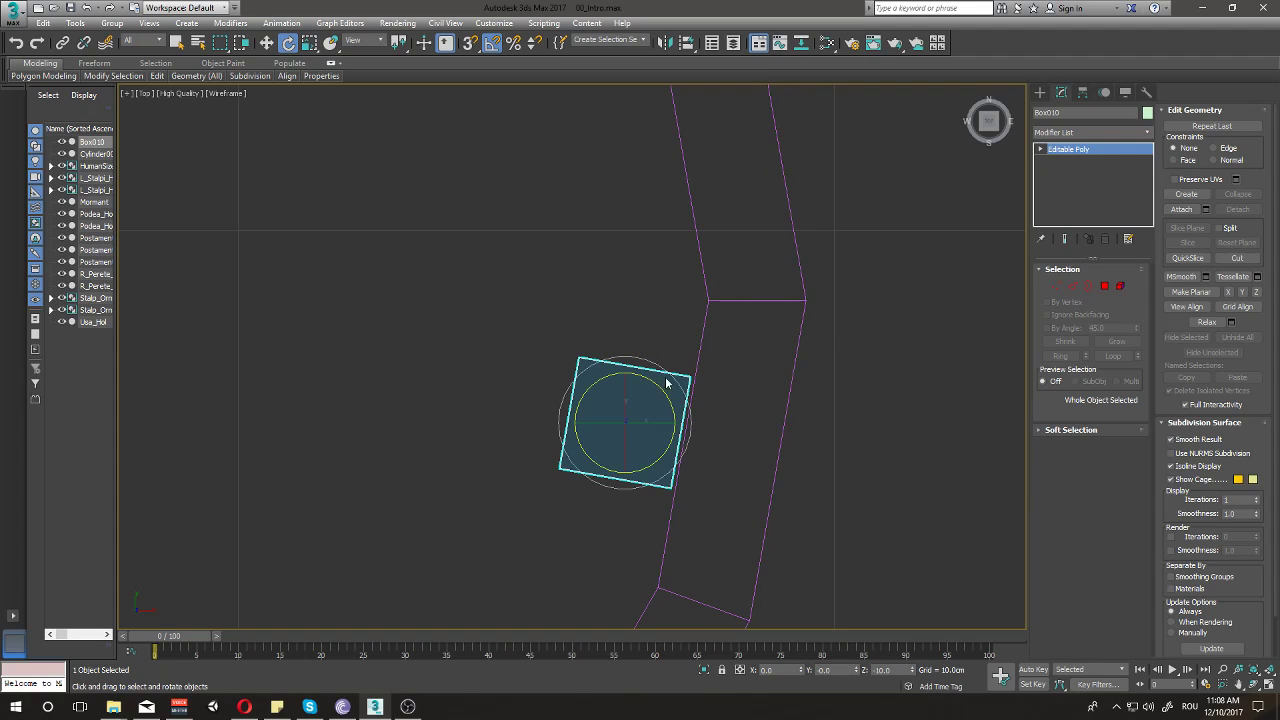
pyautogui.press('w')
# - Return to a shaded perspective view showing the whole post and disc
pyautogui.scroll(-3, 671, 415)
pyautogui.scroll(-1, 670, 412)
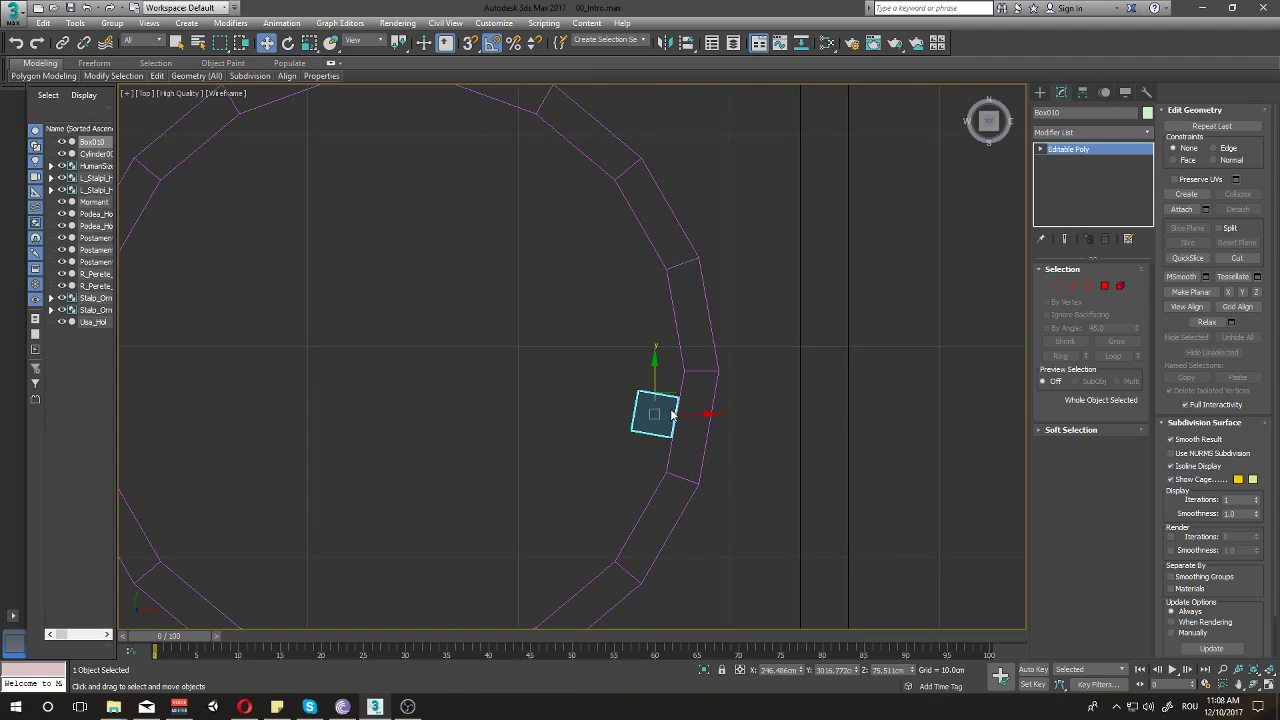
pyautogui.scroll(1, 669, 410)
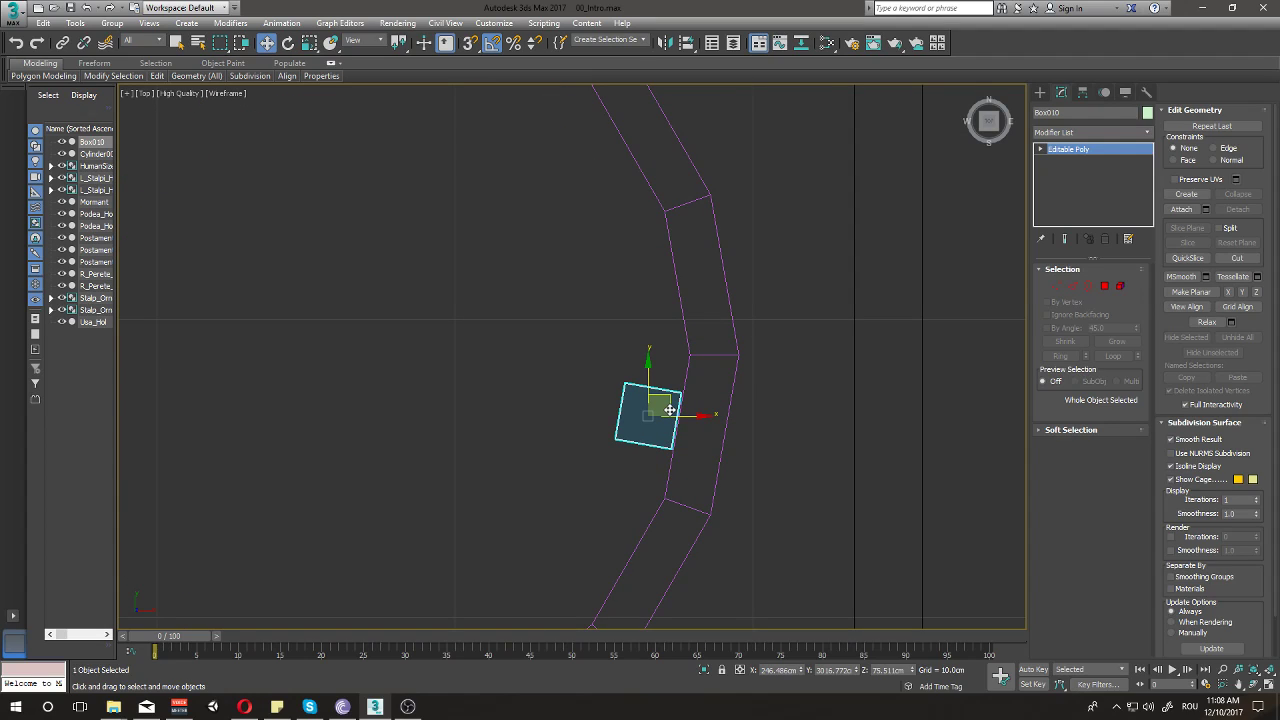
pyautogui.press('p')
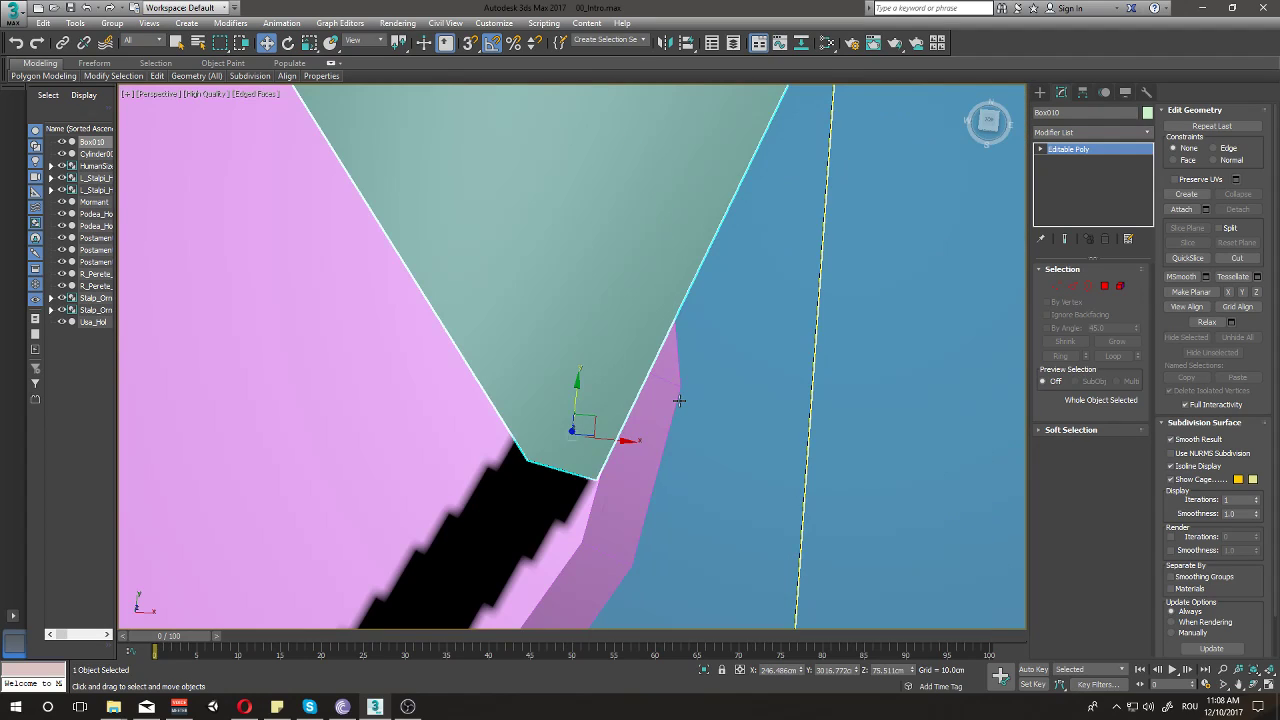
pyautogui.scroll(-2, 679, 400)
pyautogui.scroll(-3, 676, 385)
pyautogui.scroll(-3, 671, 362)
pyautogui.scroll(1, 676, 361)
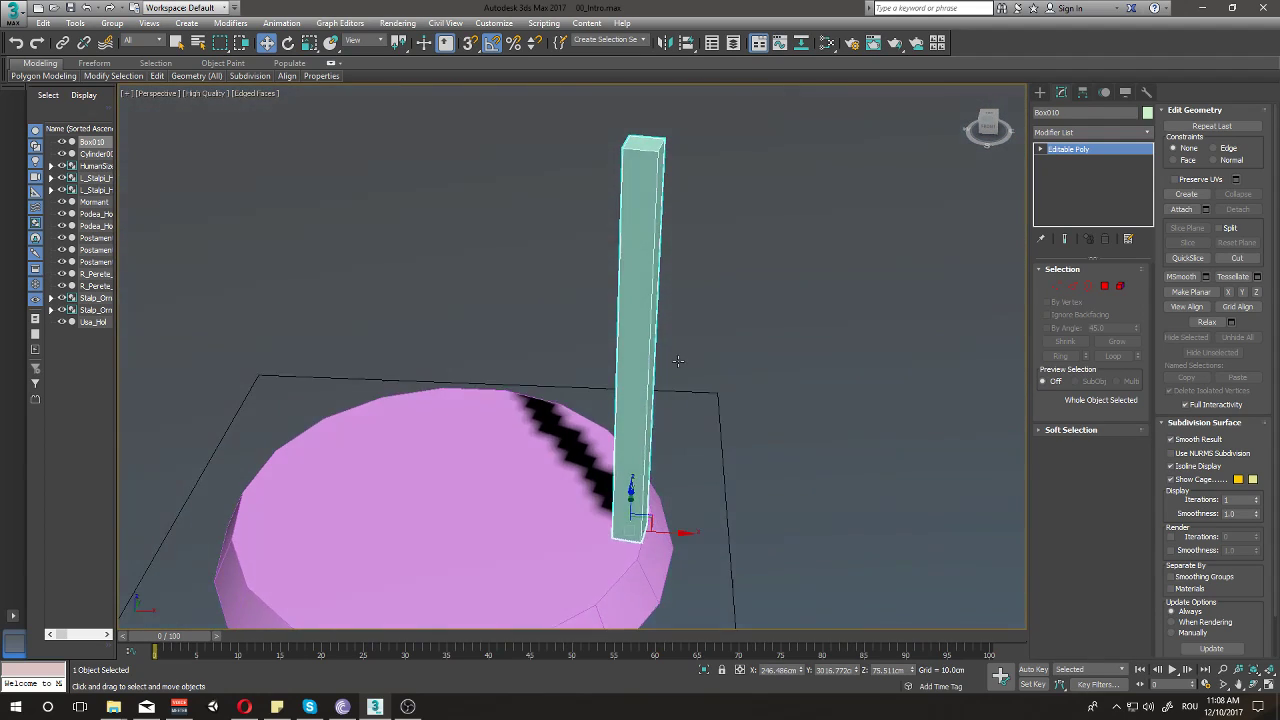
pyautogui.keyDown('alt'); pyautogui.moveTo(678, 360); pyautogui.dragTo(680, 340, button='middle'); pyautogui.keyUp('alt')
# - Connect the post's four vertical edges with 29 segments to add evenly spaced edge loops
pyautogui.press('2')
pyautogui.moveTo(570, 292); pyautogui.dragTo(768, 305)
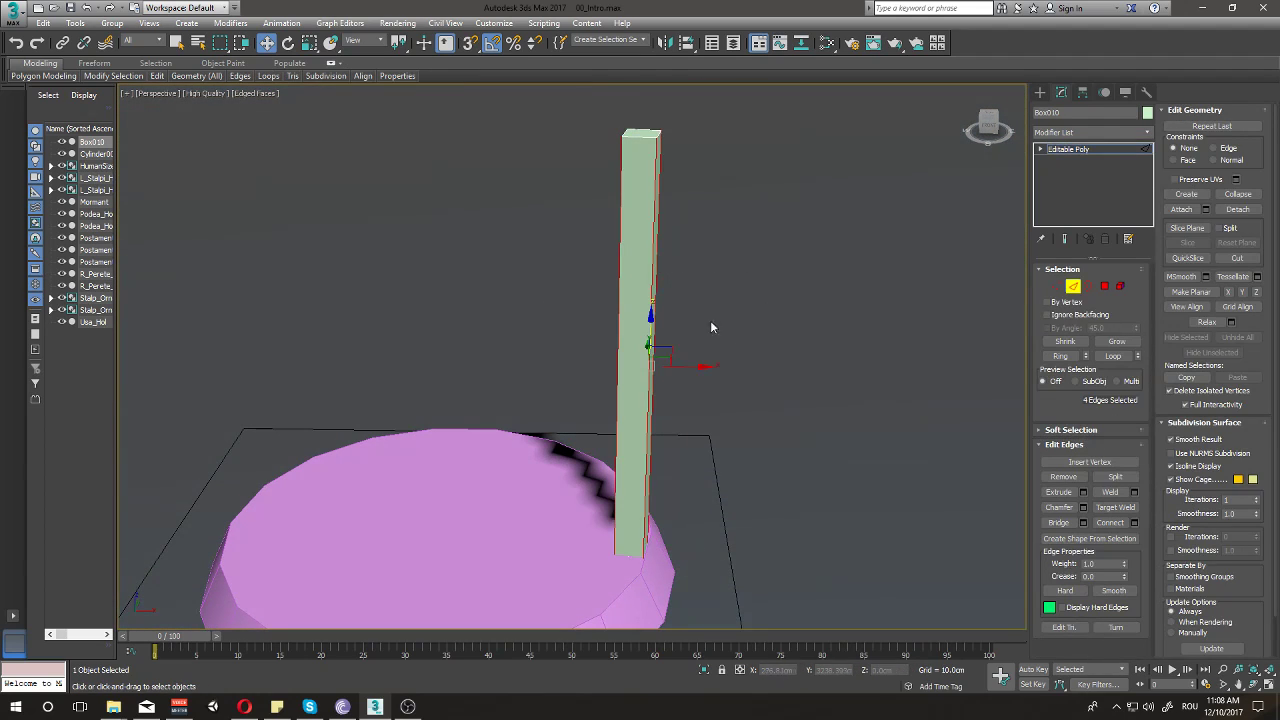
pyautogui.keyDown('alt'); pyautogui.moveTo(617, 347); pyautogui.dragTo(646, 337, button='middle'); pyautogui.keyUp('alt')
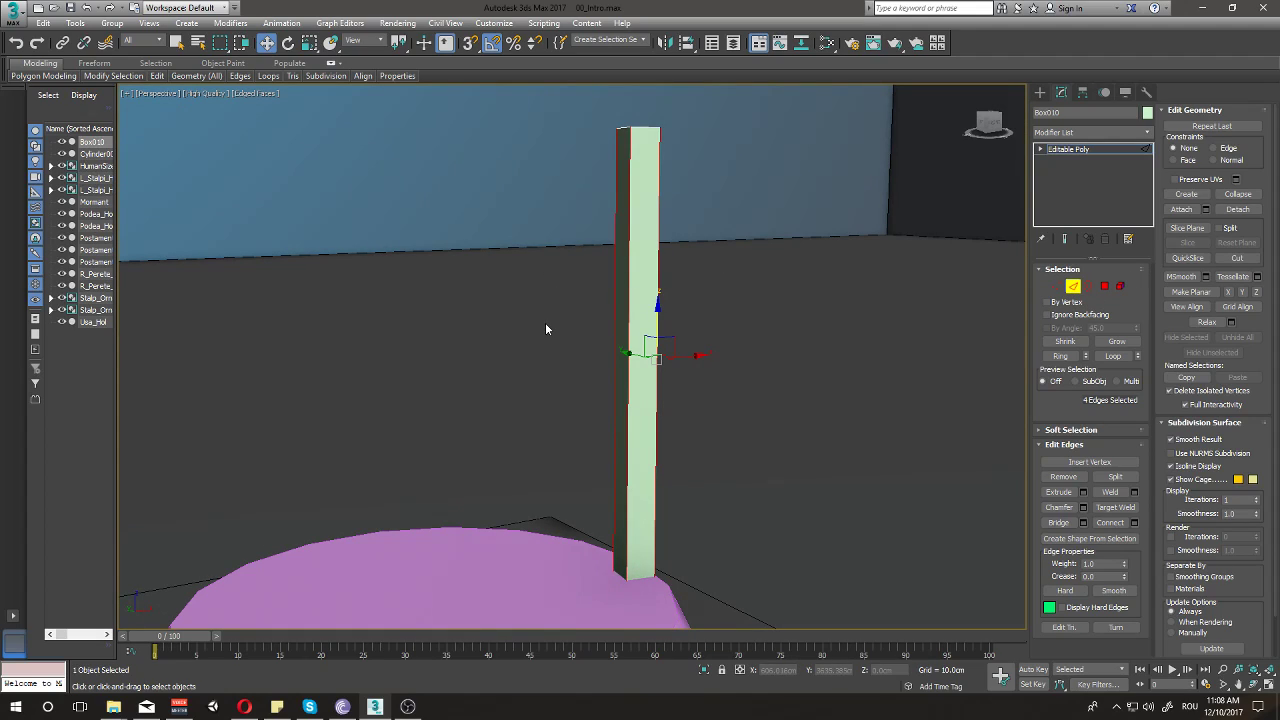
pyautogui.press('3')
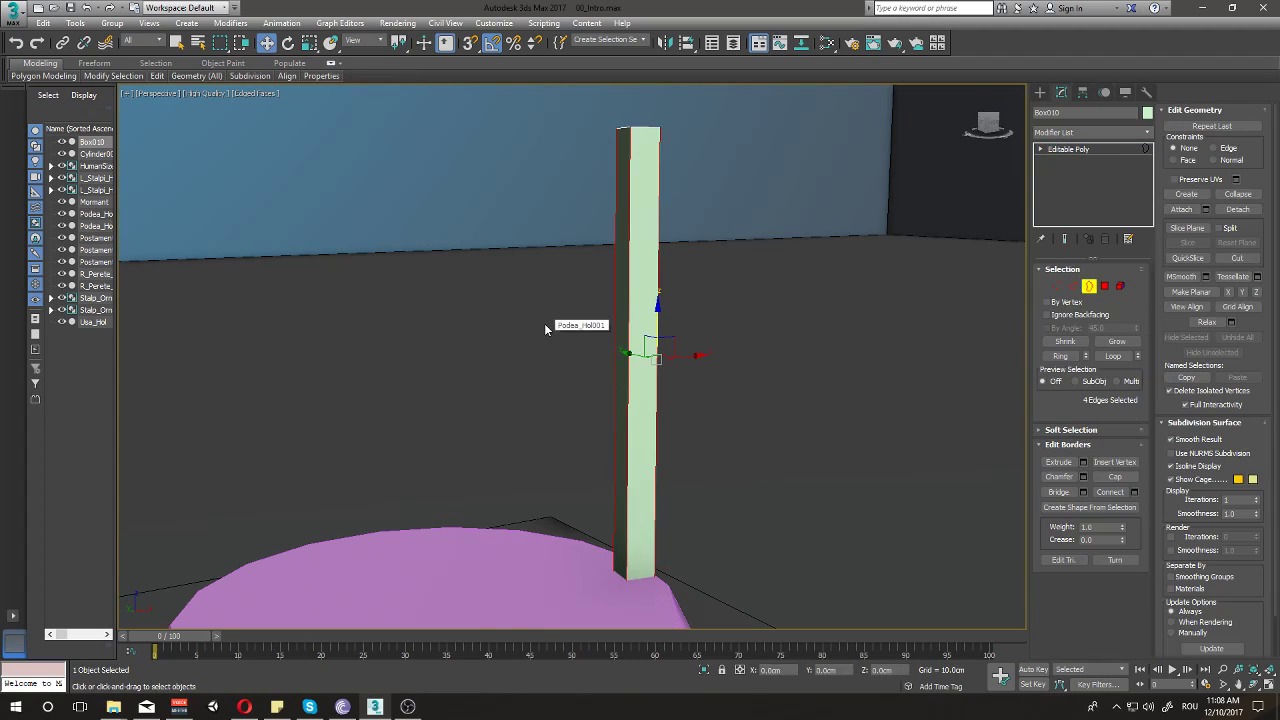
pyautogui.press('2')
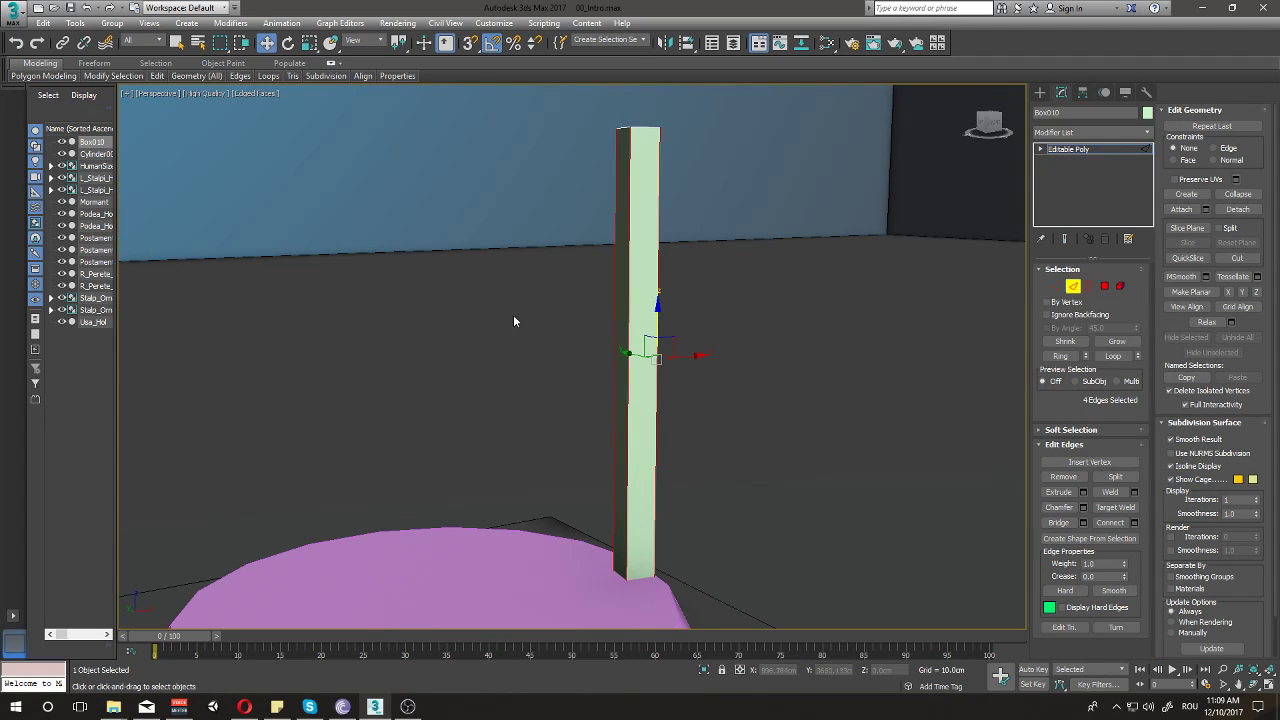
pyautogui.click(1135, 523)
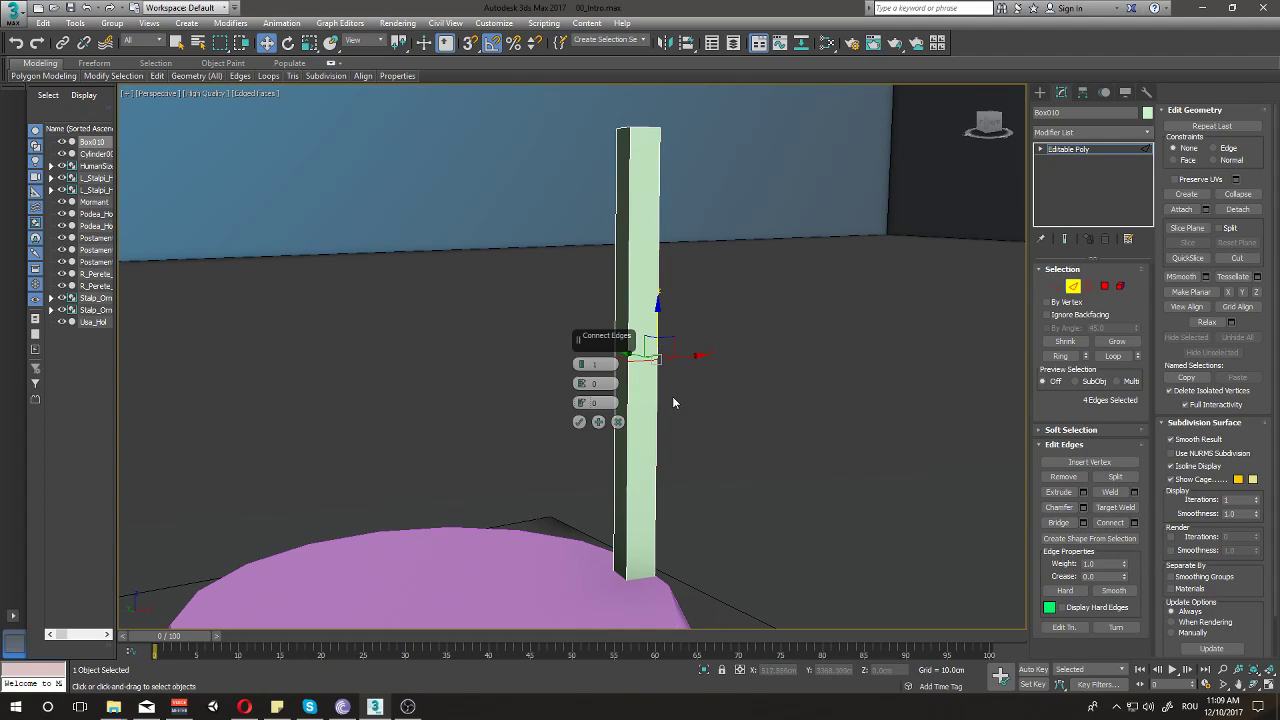
pyautogui.moveTo(580, 366)
pyautogui.mouseDown()
pyautogui.moveTo(597, 364)
pyautogui.moveTo(558, 362)
pyautogui.mouseUp()
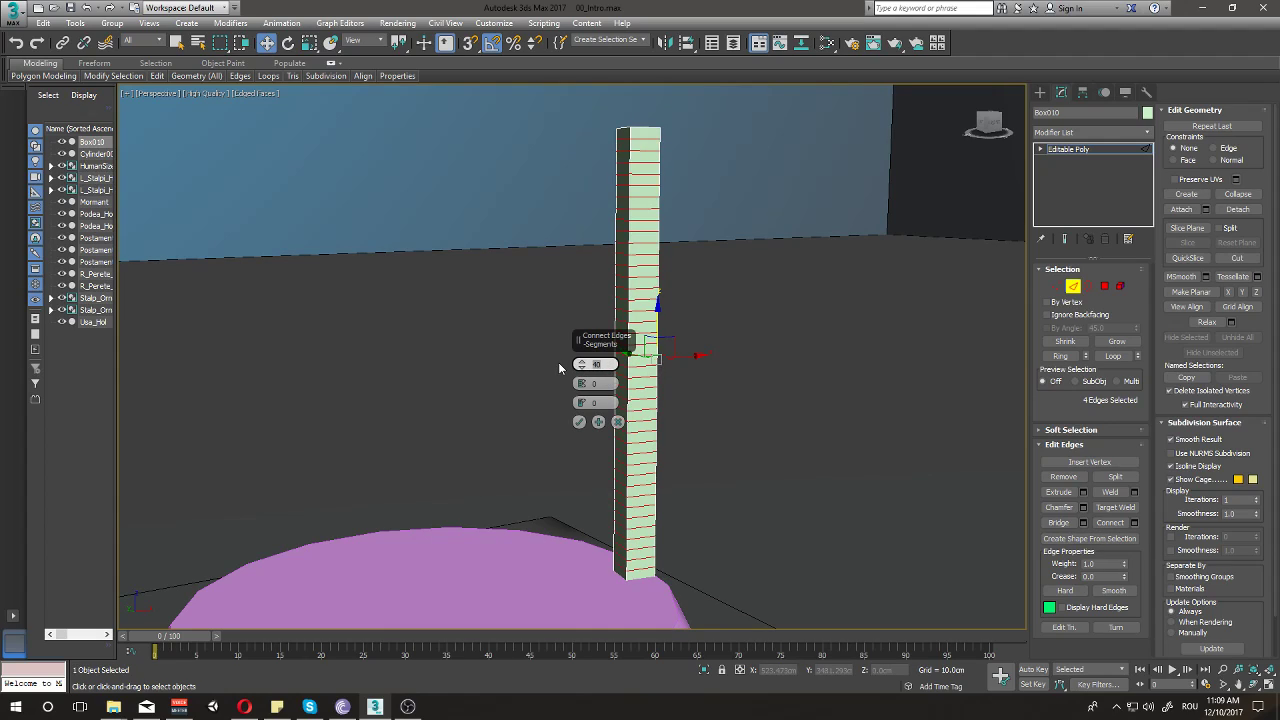
pyautogui.click(579, 422)
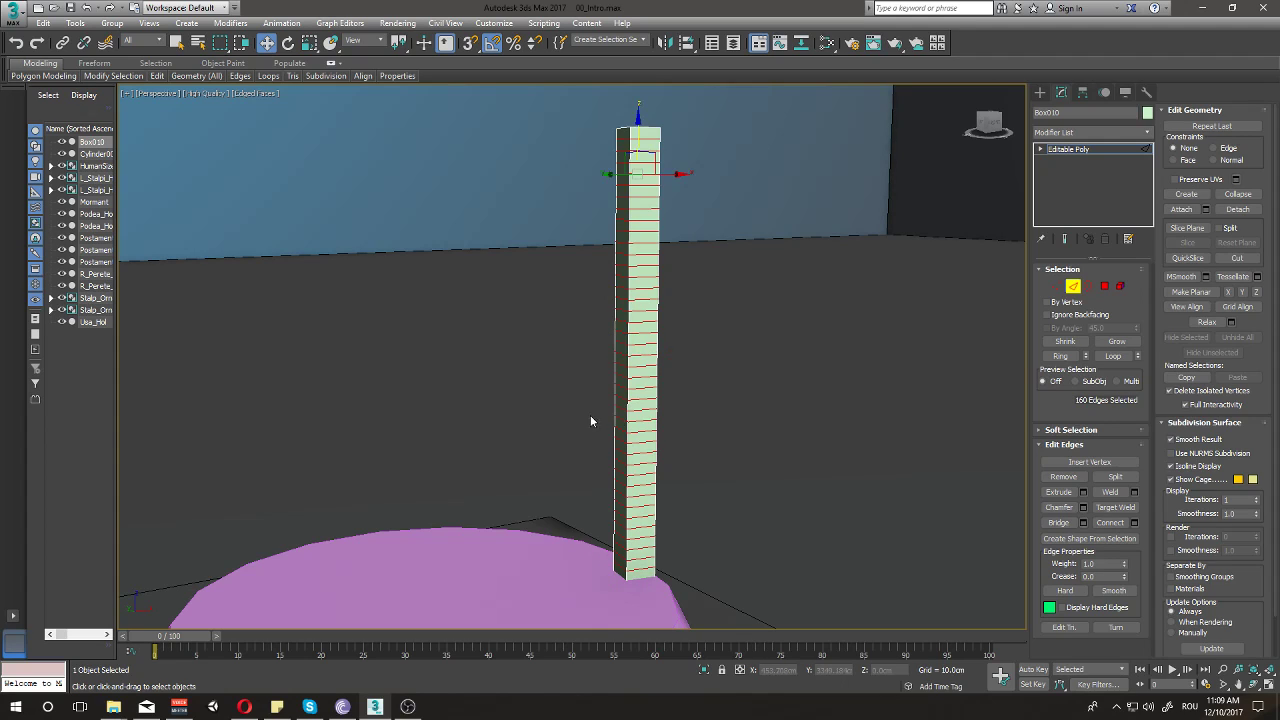
pyautogui.moveTo(590, 415)
pyautogui.keyDown('alt'); pyautogui.mouseDown(button='middle')
pyautogui.moveTo(703, 386)
pyautogui.moveTo(677, 380)
pyautogui.mouseUp(button='middle'); pyautogui.keyUp('alt')
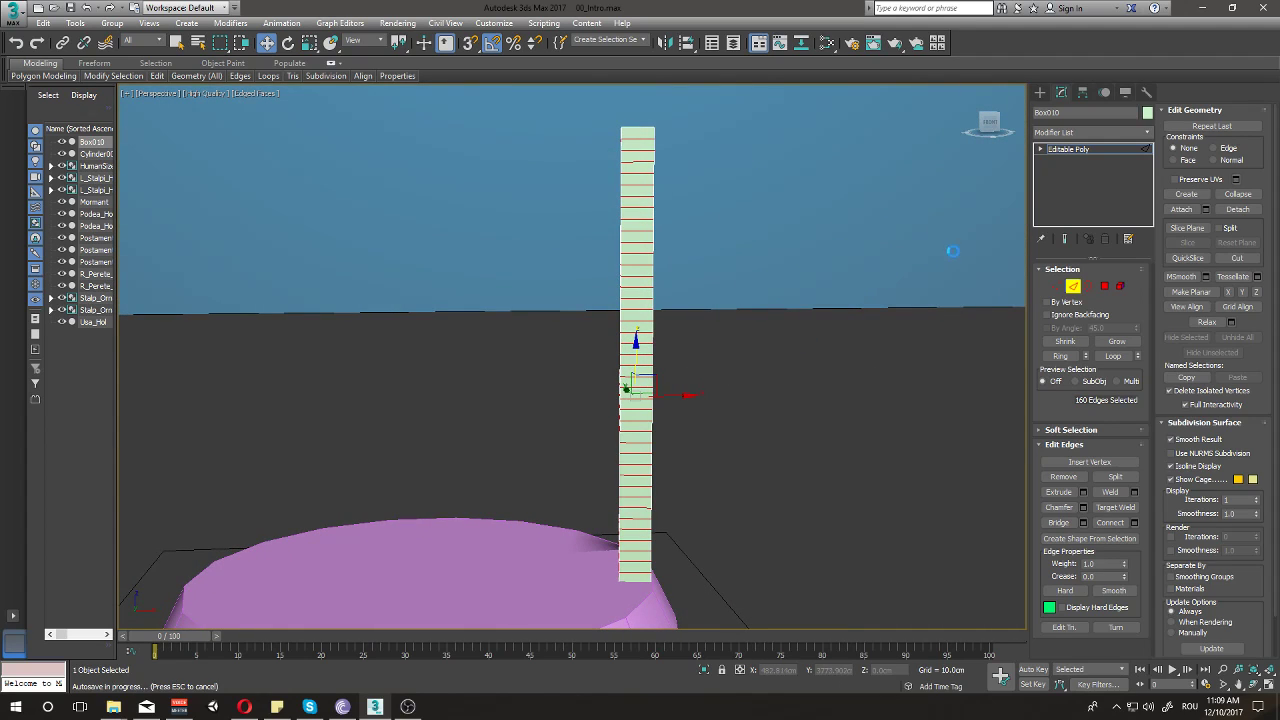
pyautogui.press('2')
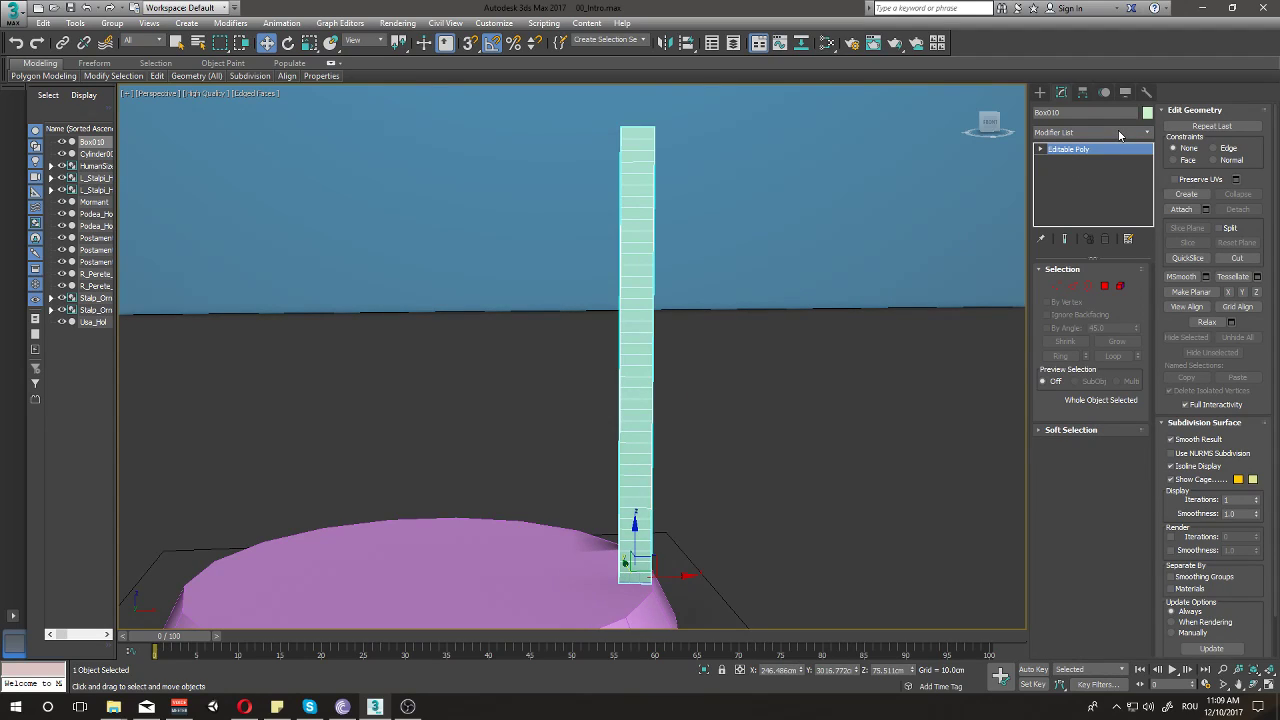
# - Add an FFD 3x3x3 modifier to the post
pyautogui.click(1118, 129)
pyautogui.click(1083, 134)
pyautogui.click(1083, 134)
pyautogui.press('f')
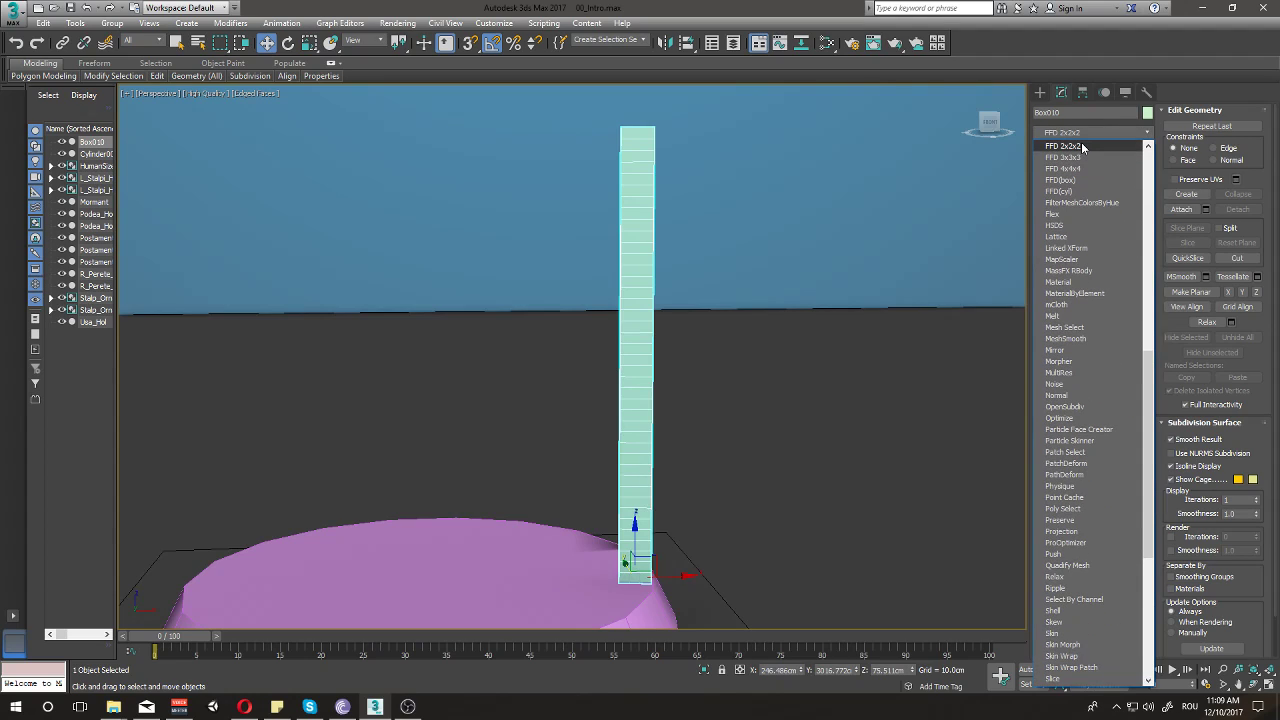
pyautogui.press('f')
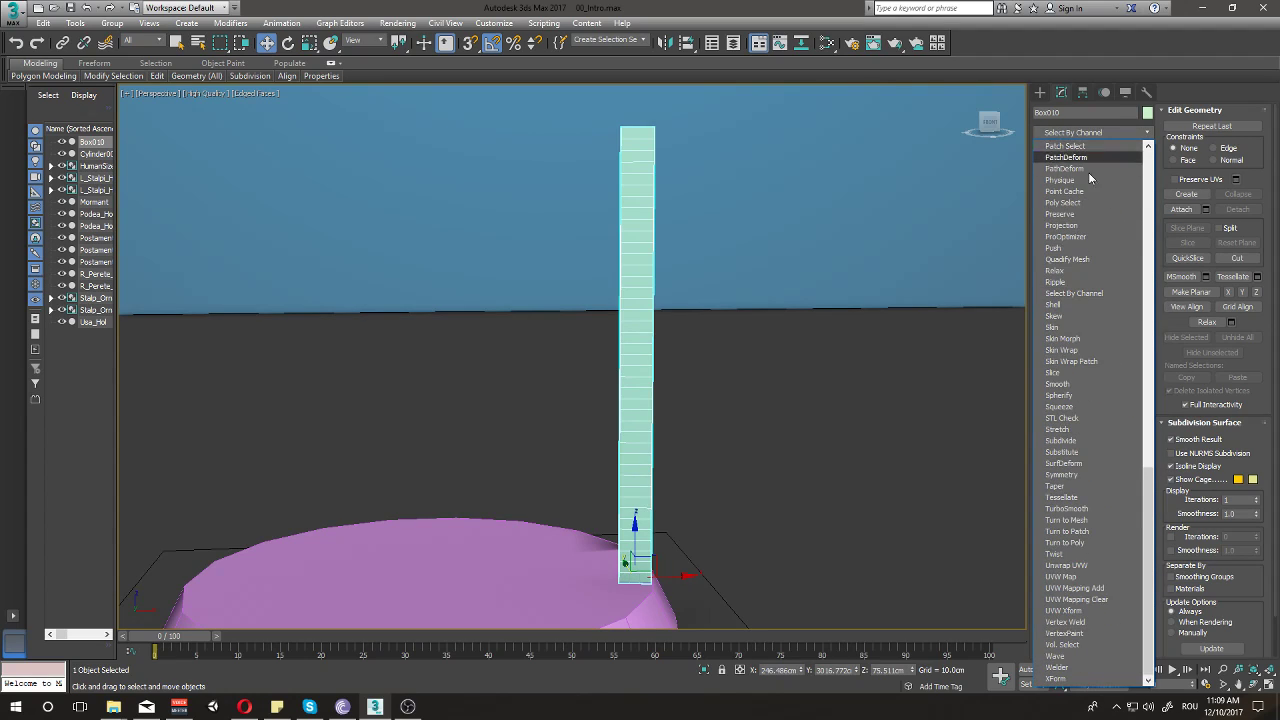
pyautogui.press('f')
pyautogui.press('f')
pyautogui.press('f')
pyautogui.press('f')
pyautogui.press('f')
pyautogui.press('f')
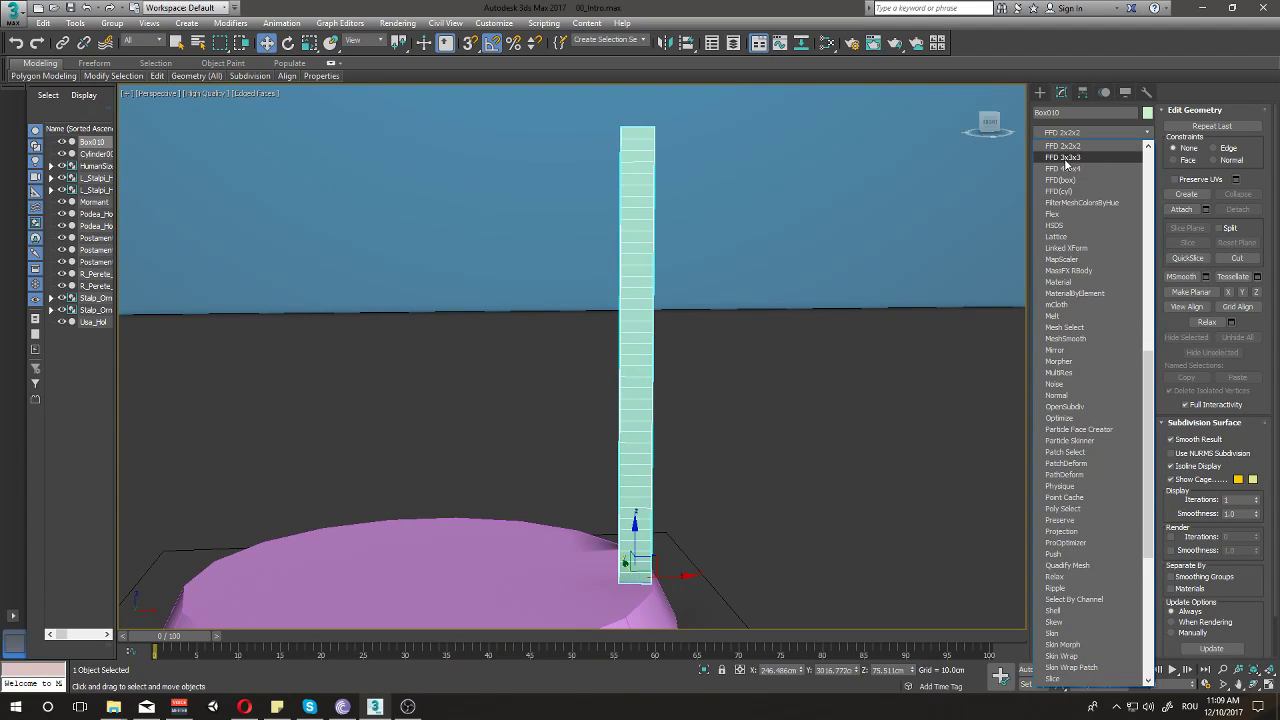
pyautogui.click(1065, 157)
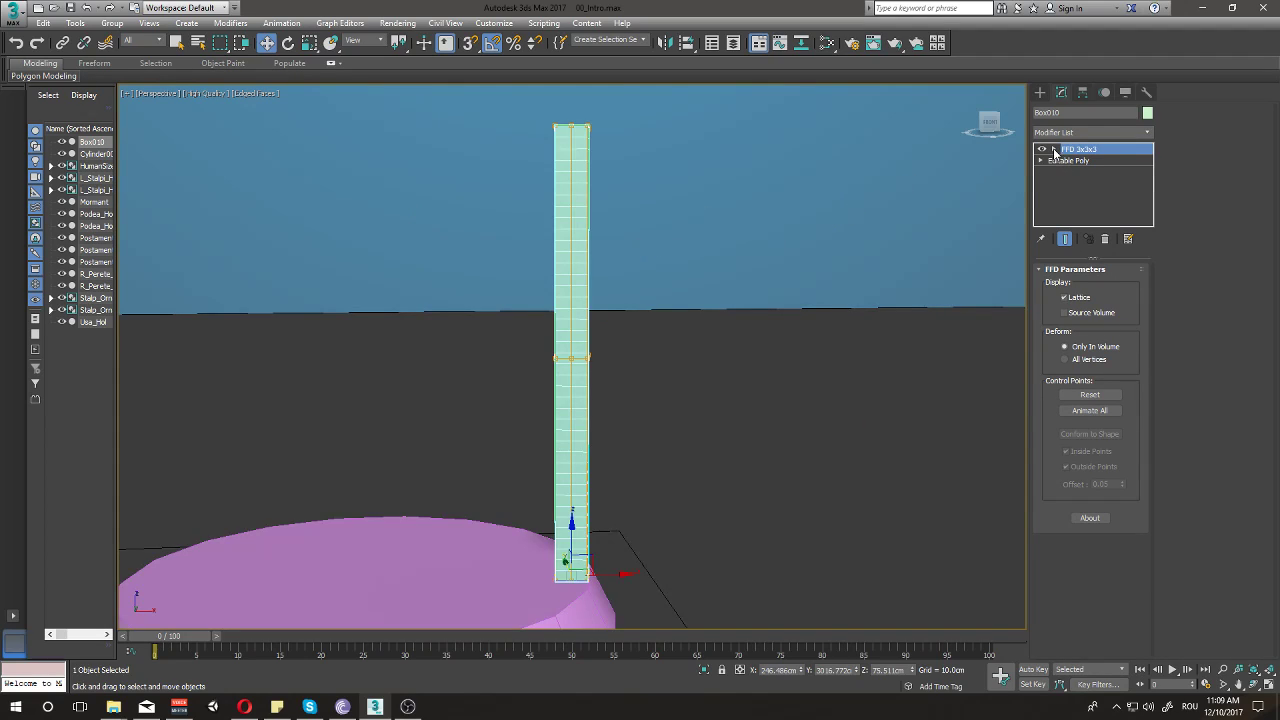
# - Bend the post by shifting the top control points right and the middle ones left
pyautogui.click(1053, 149)
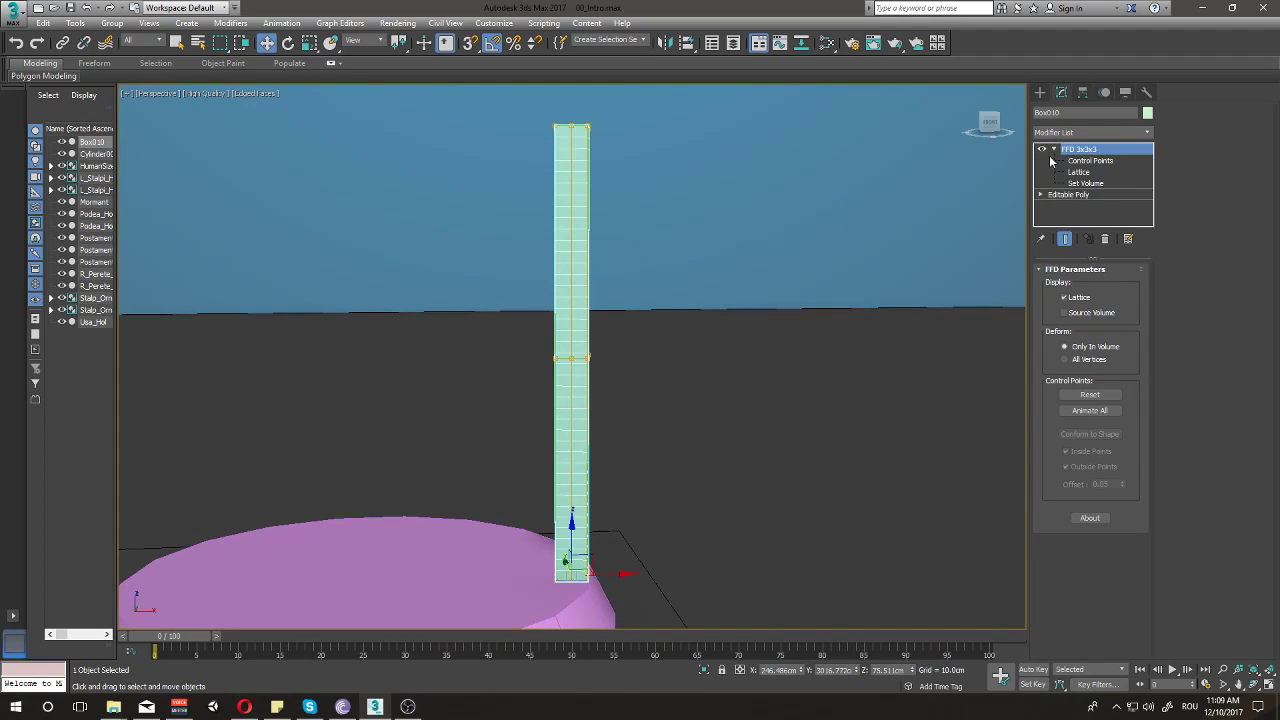
pyautogui.click(1086, 160)
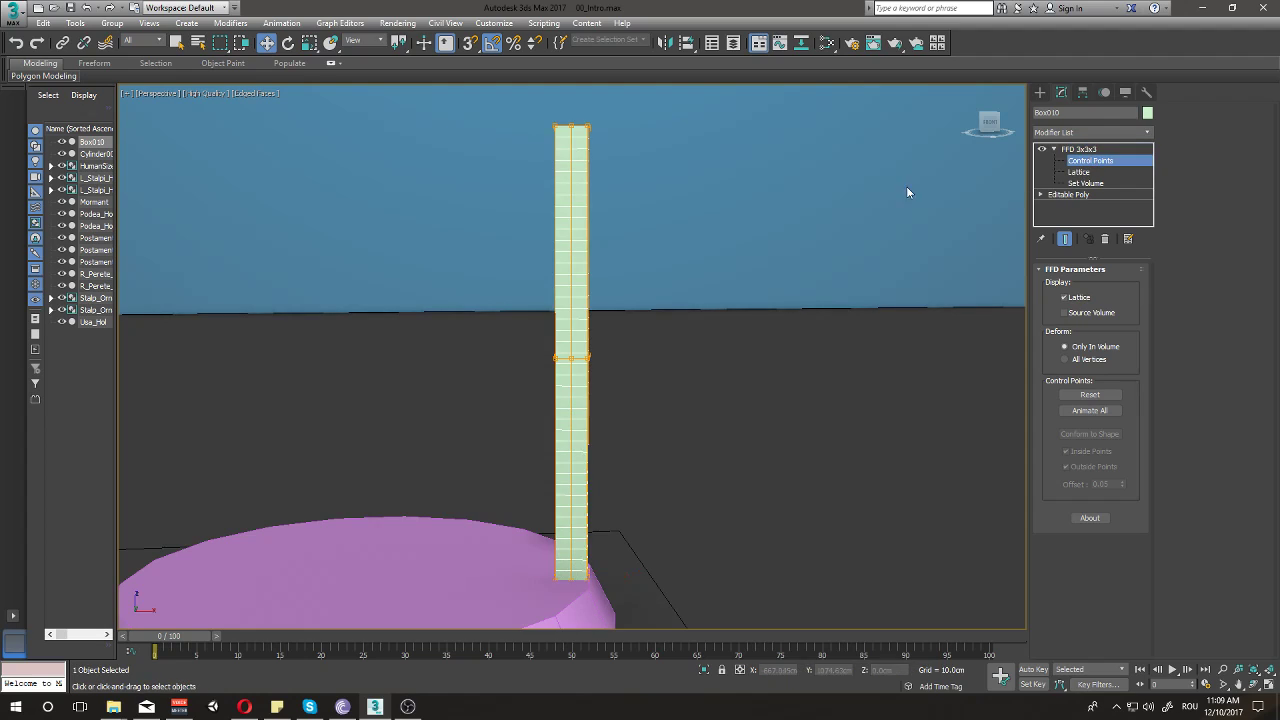
pyautogui.moveTo(684, 175); pyautogui.dragTo(684, 175)
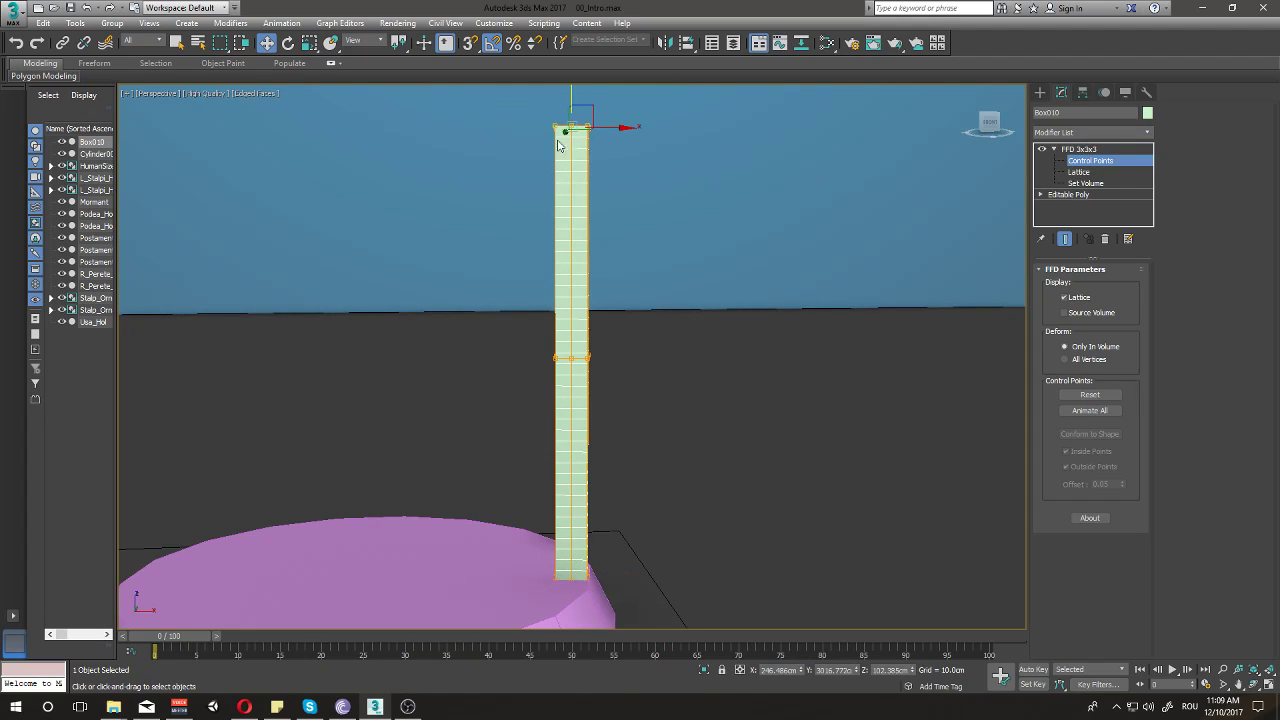
pyautogui.moveTo(620, 124); pyautogui.dragTo(734, 146)
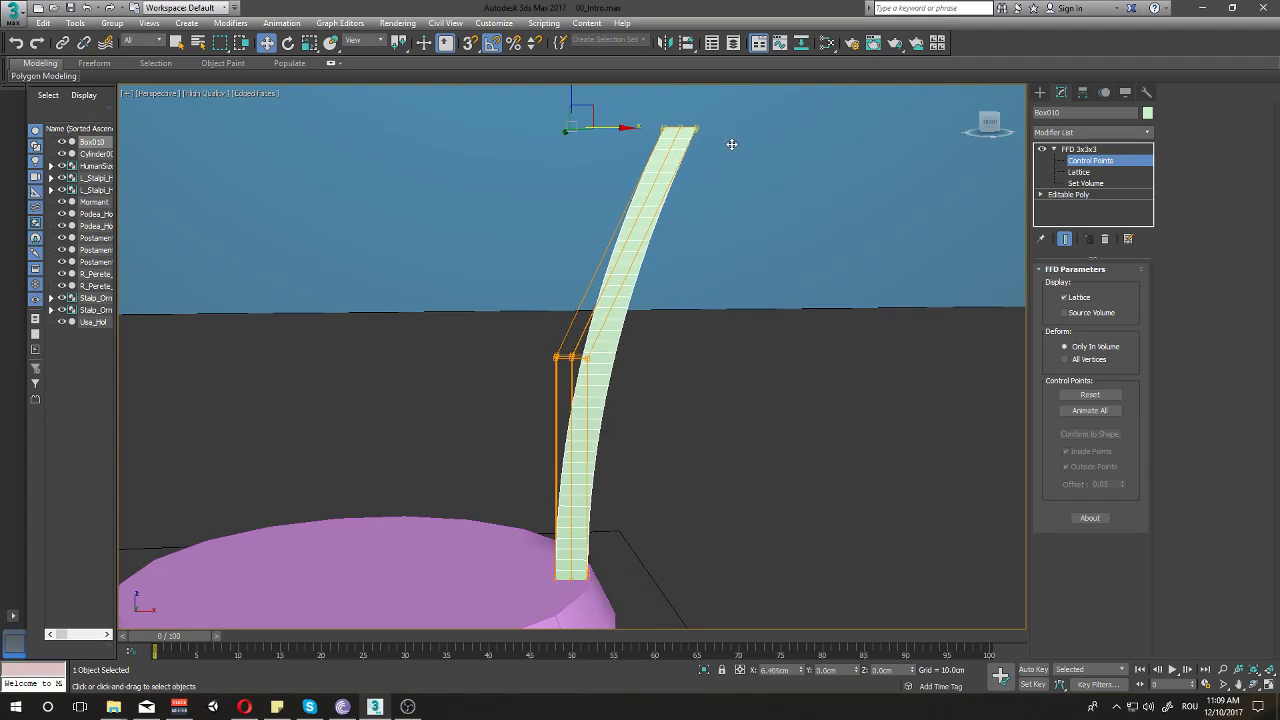
pyautogui.moveTo(706, 392); pyautogui.dragTo(706, 392)
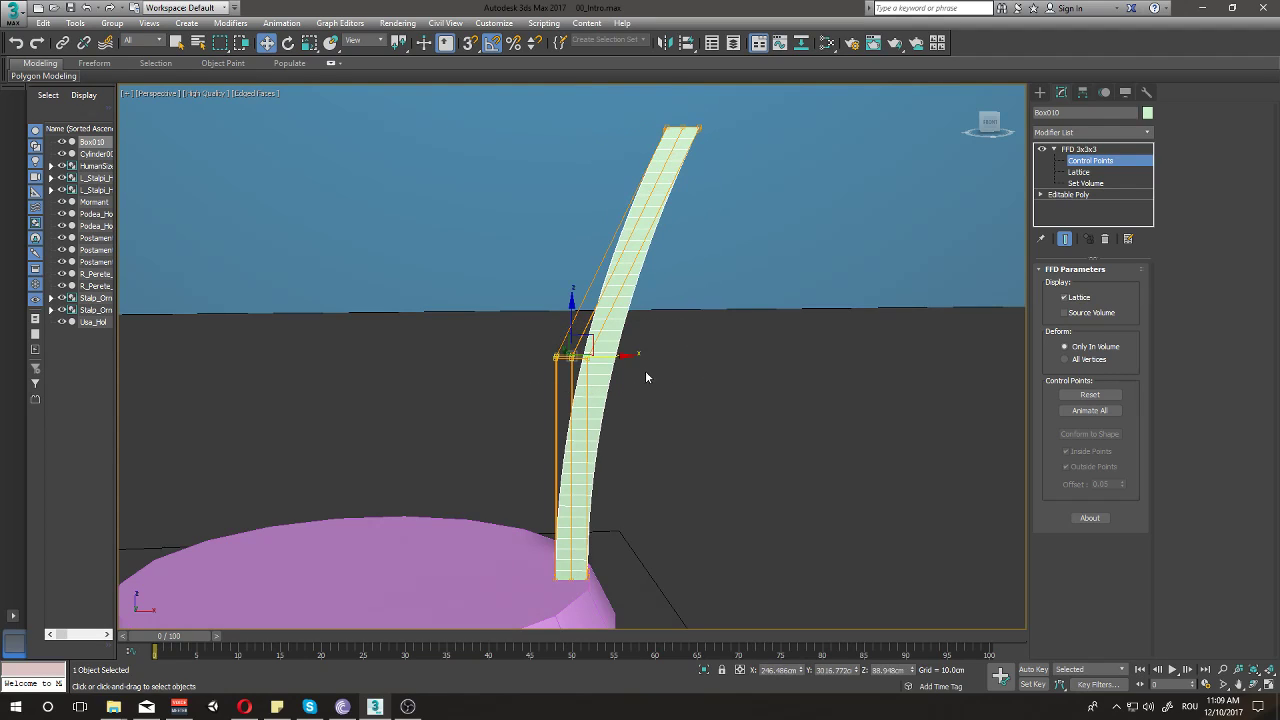
pyautogui.moveTo(626, 355)
pyautogui.mouseDown()
pyautogui.moveTo(579, 340)
pyautogui.moveTo(532, 346)
pyautogui.mouseUp()
# - Scale the top control points up and the bottom ones slightly inward, then nudge the column right
pyautogui.moveTo(629, 117); pyautogui.dragTo(741, 162)
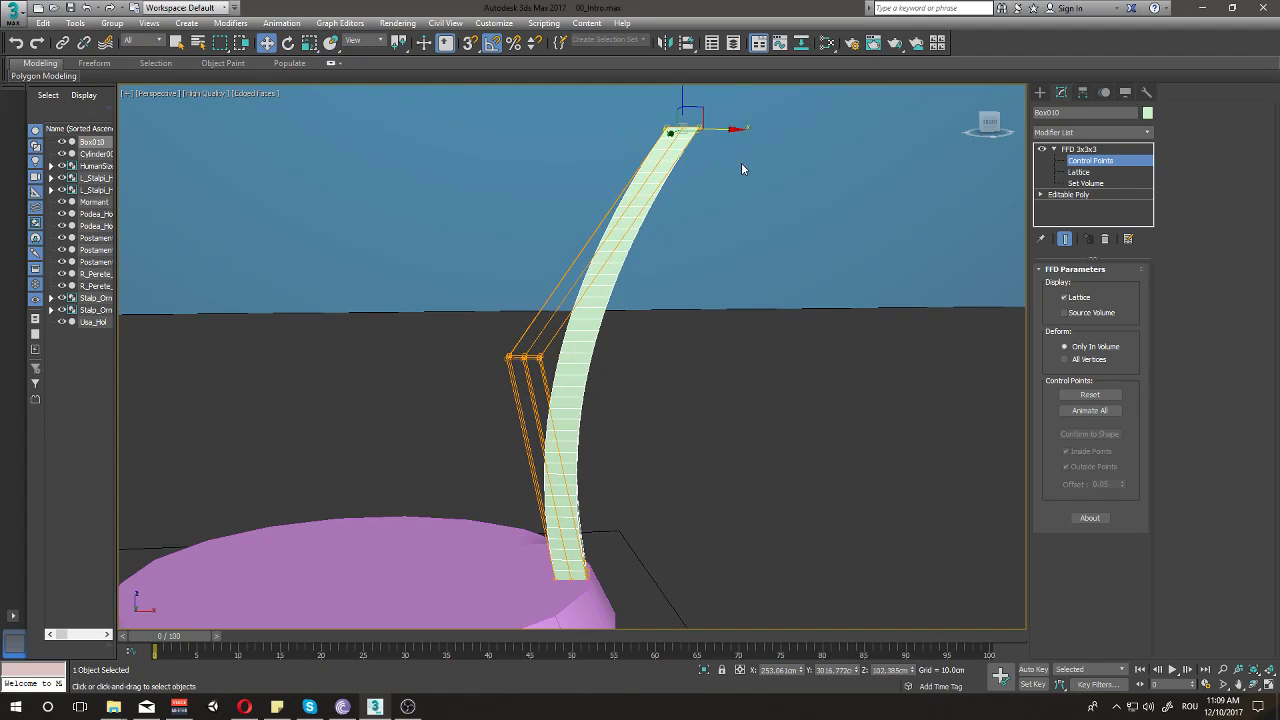
pyautogui.keyDown('alt'); pyautogui.moveTo(741, 162); pyautogui.dragTo(773, 267, button='middle'); pyautogui.keyUp('alt')
pyautogui.press('r')
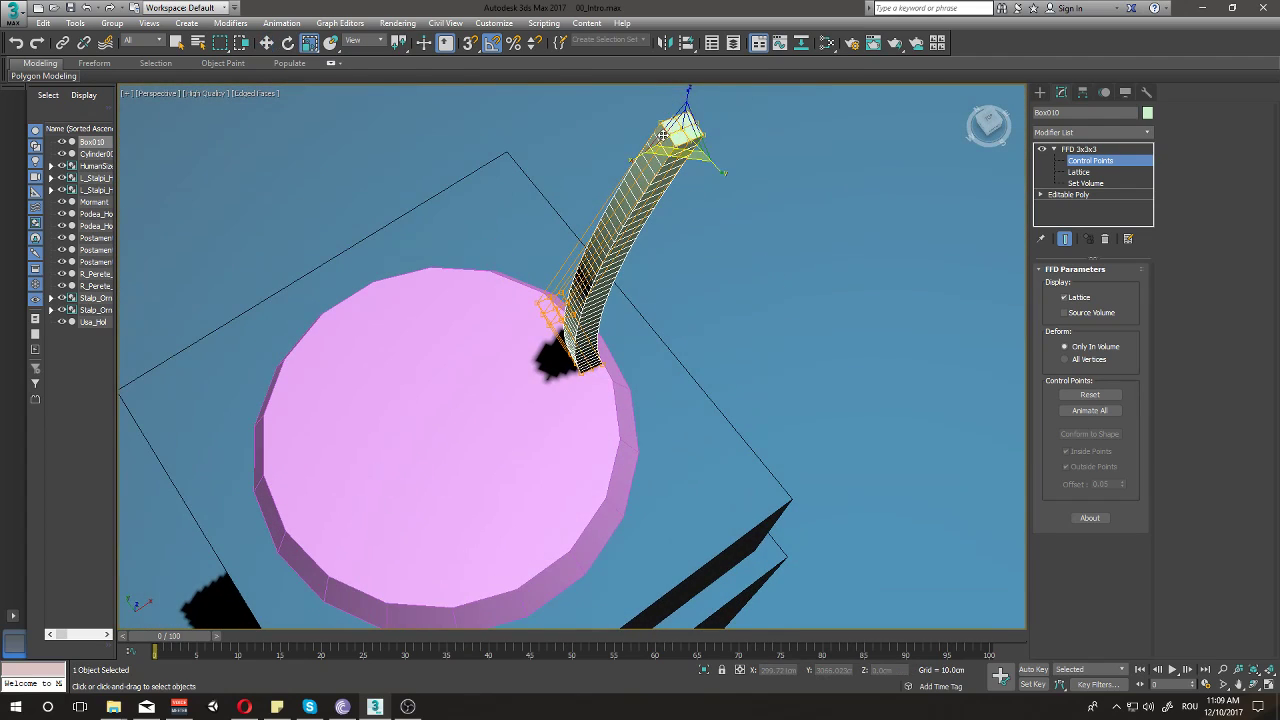
pyautogui.moveTo(681, 140); pyautogui.dragTo(668, 104)
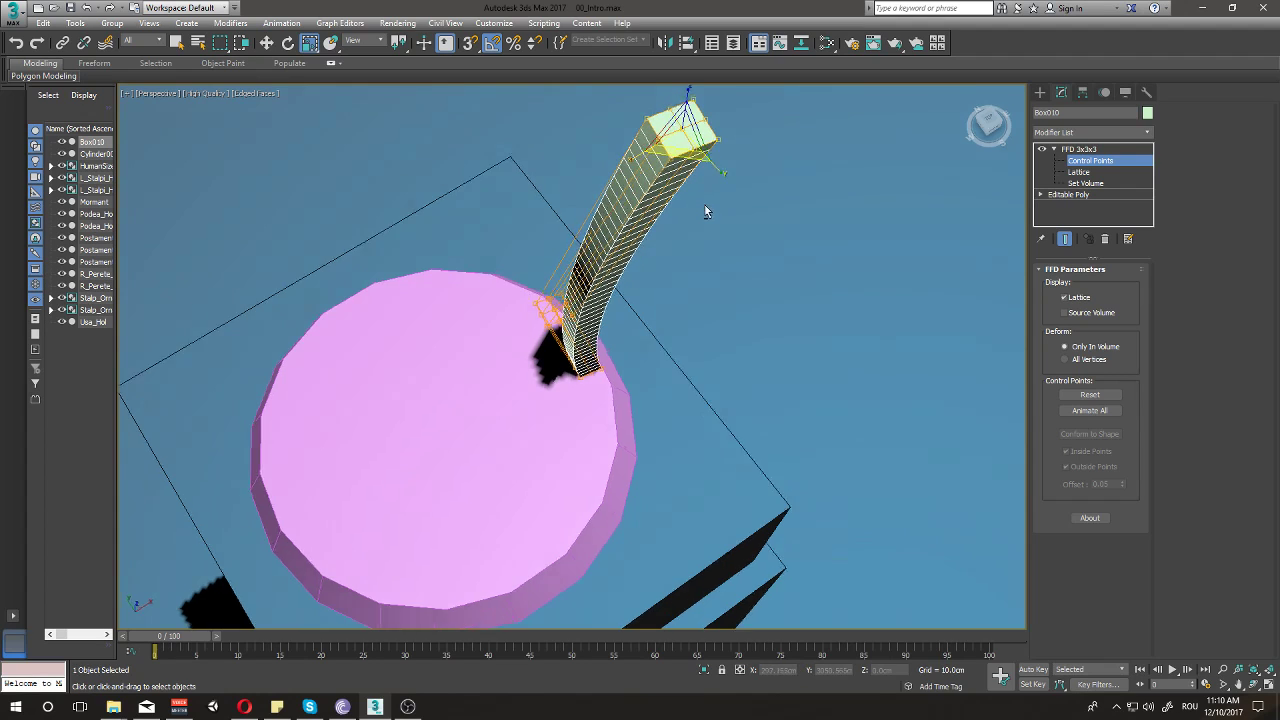
pyautogui.keyDown('alt'); pyautogui.moveTo(668, 104); pyautogui.dragTo(658, 294, button='middle'); pyautogui.keyUp('alt')
pyautogui.moveTo(515, 534); pyautogui.dragTo(694, 624)
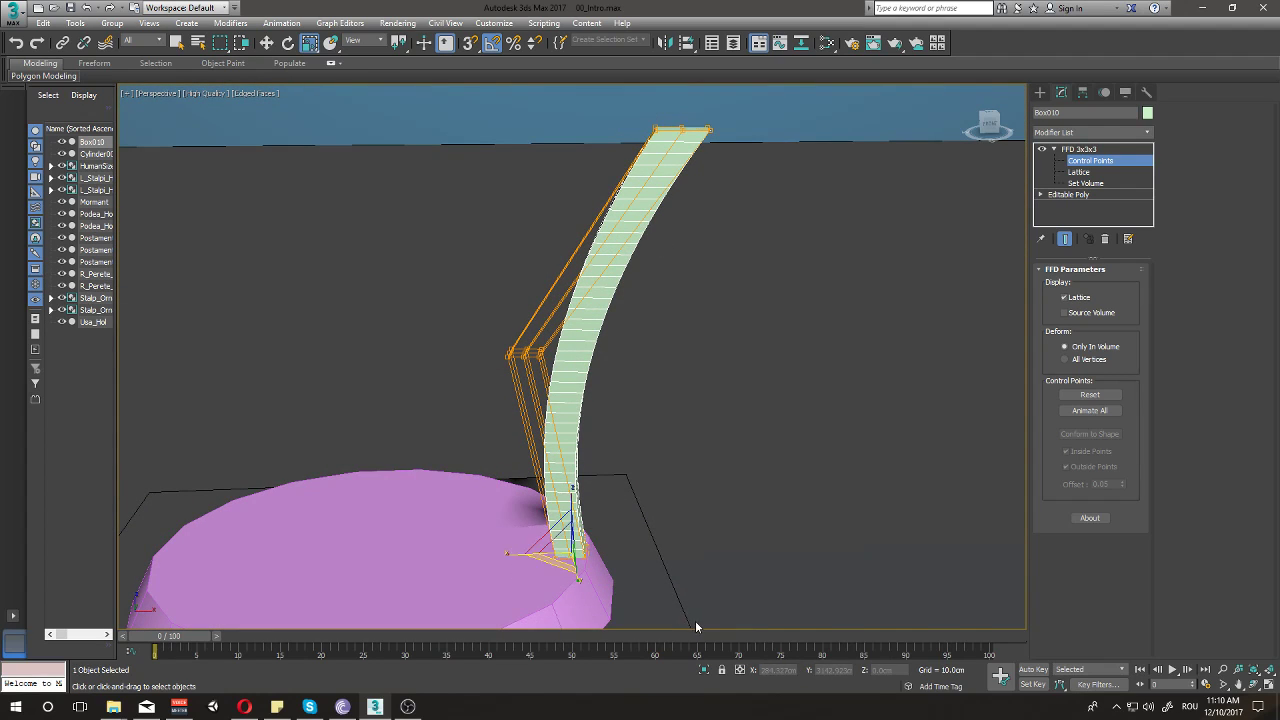
pyautogui.moveTo(559, 553); pyautogui.dragTo(543, 577)
pyautogui.press('w')
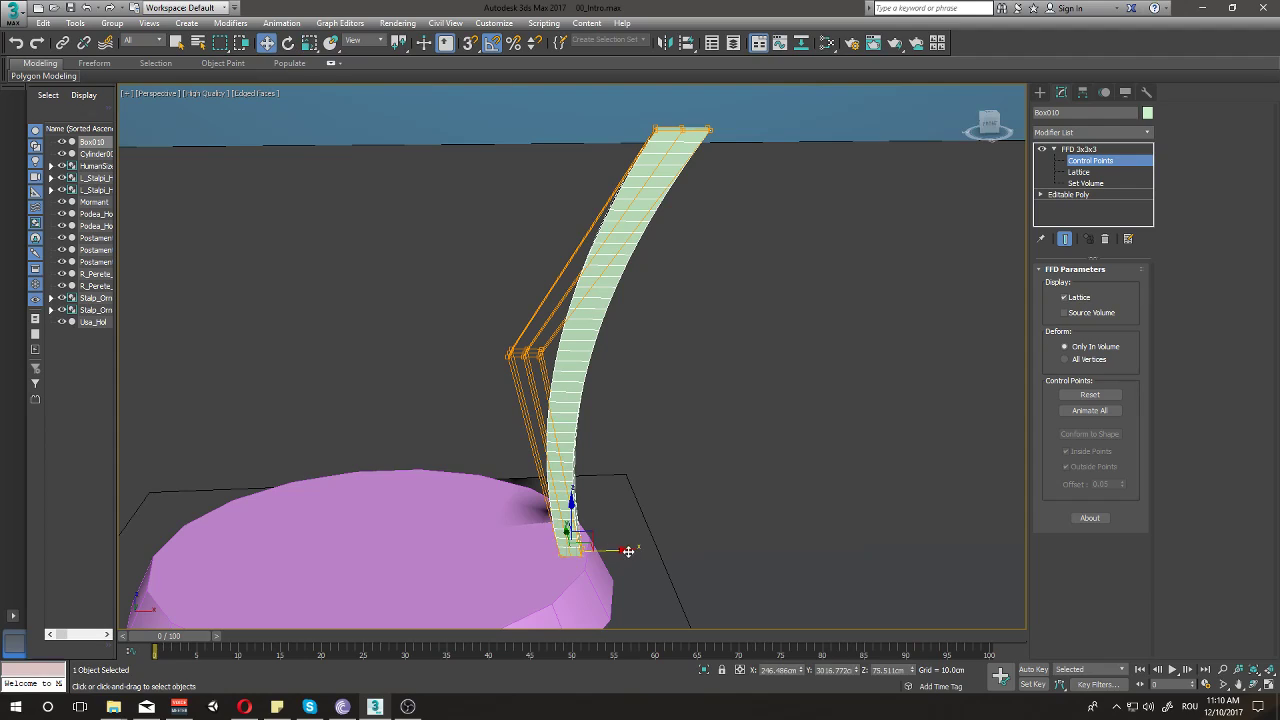
pyautogui.click(1054, 151)
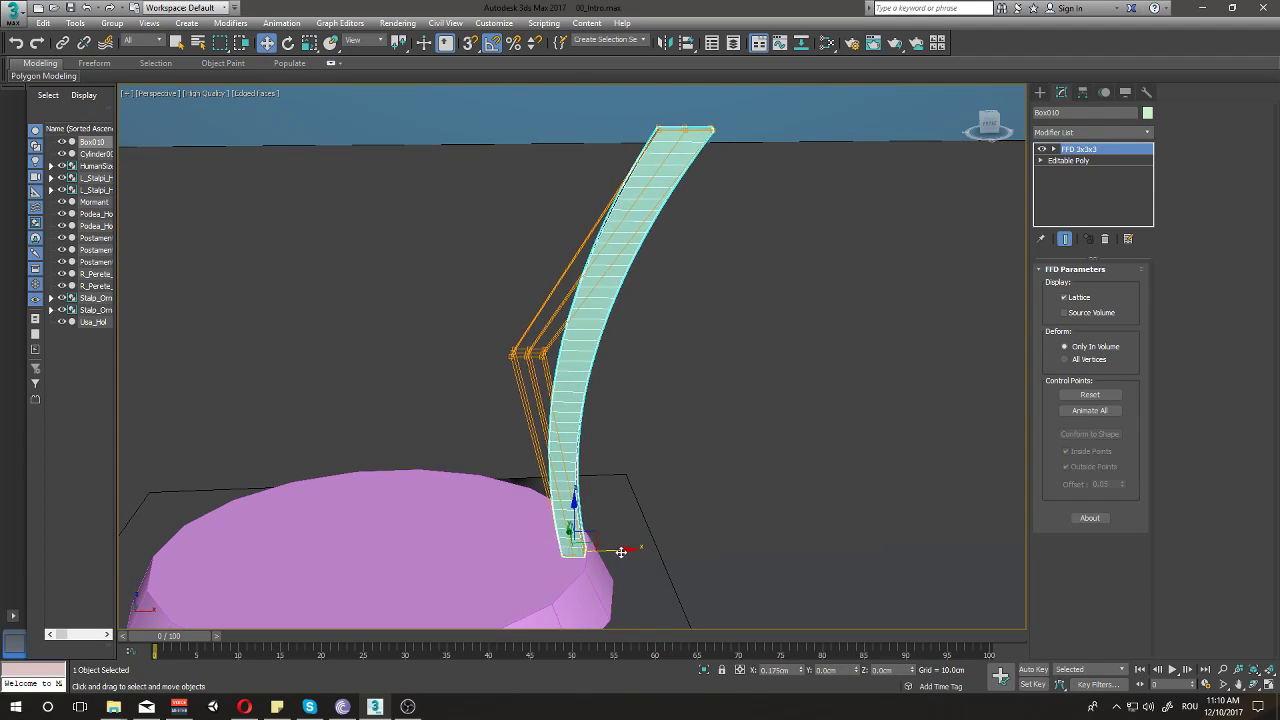
pyautogui.moveTo(623, 547); pyautogui.dragTo(629, 546)
pyautogui.moveTo(666, 539)
pyautogui.keyDown('alt'); pyautogui.mouseDown(button='middle')
pyautogui.moveTo(407, 494)
pyautogui.moveTo(366, 516)
pyautogui.moveTo(381, 511)
pyautogui.mouseUp(button='middle'); pyautogui.keyUp('alt')
# - Wire Material #31 in the Slate editor onto the bent Box010 post and the disc, then close it
pyautogui.press('m')
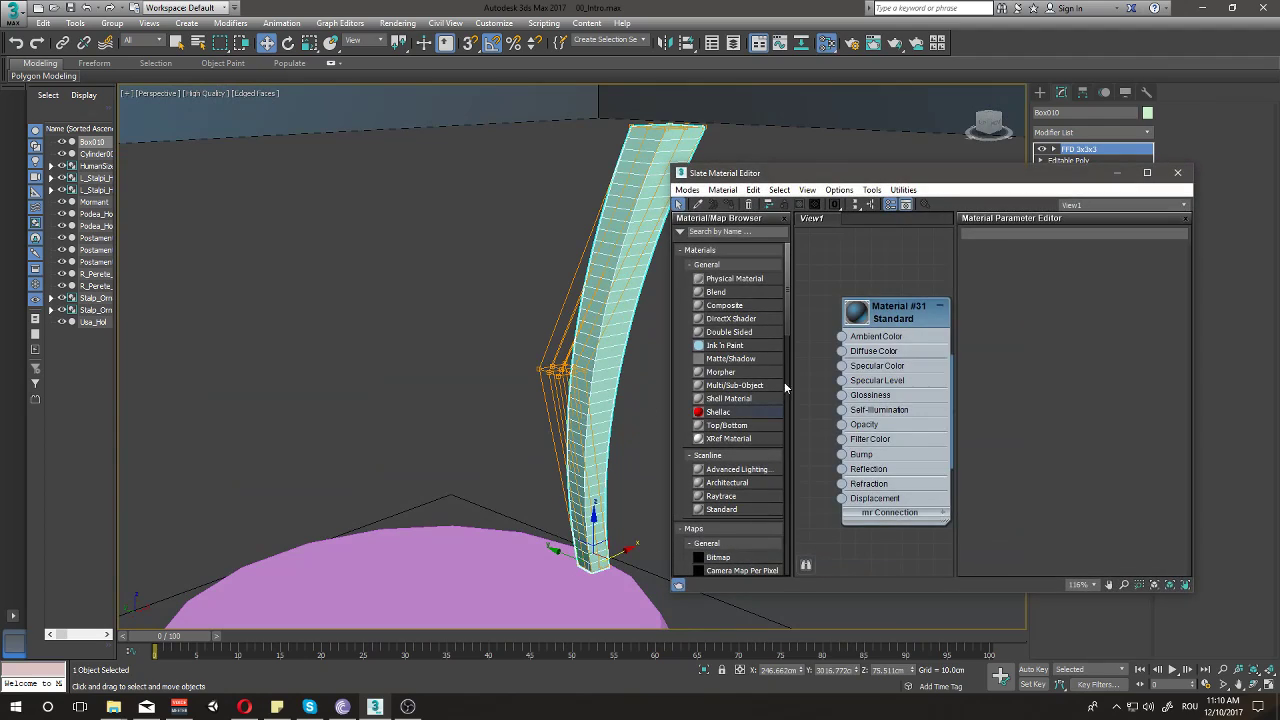
pyautogui.click(1177, 172)
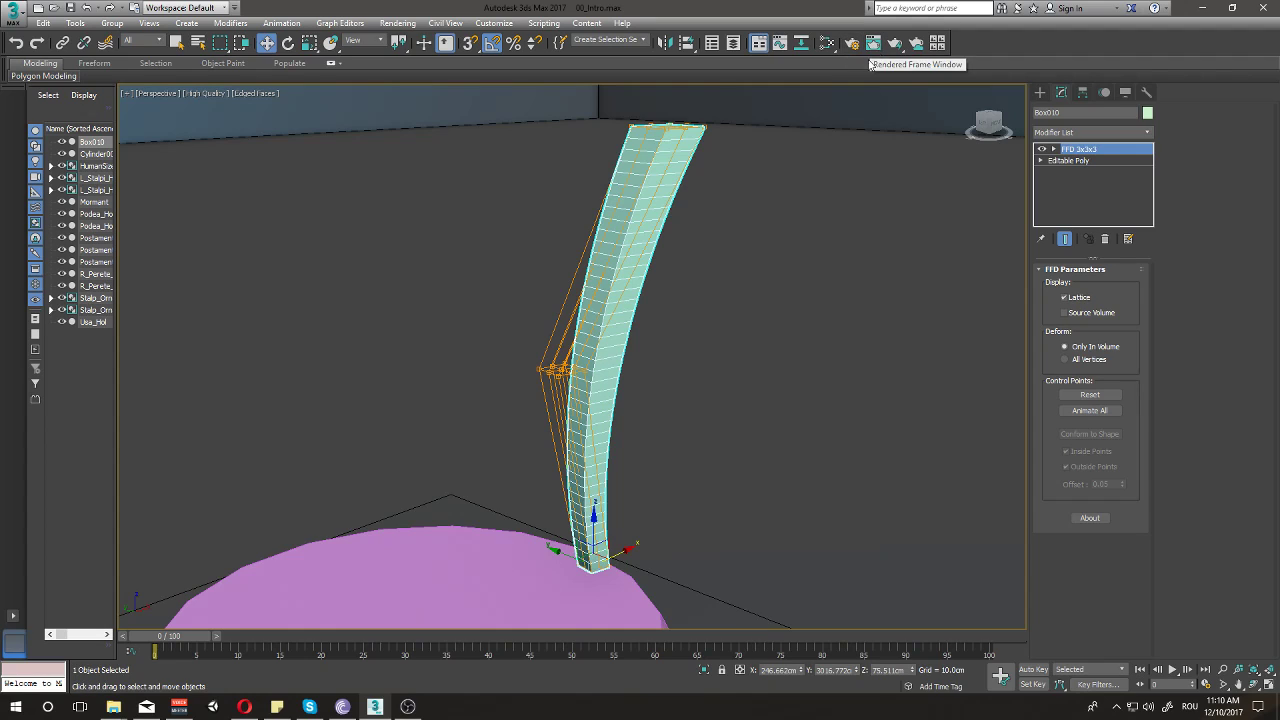
pyautogui.press('m')
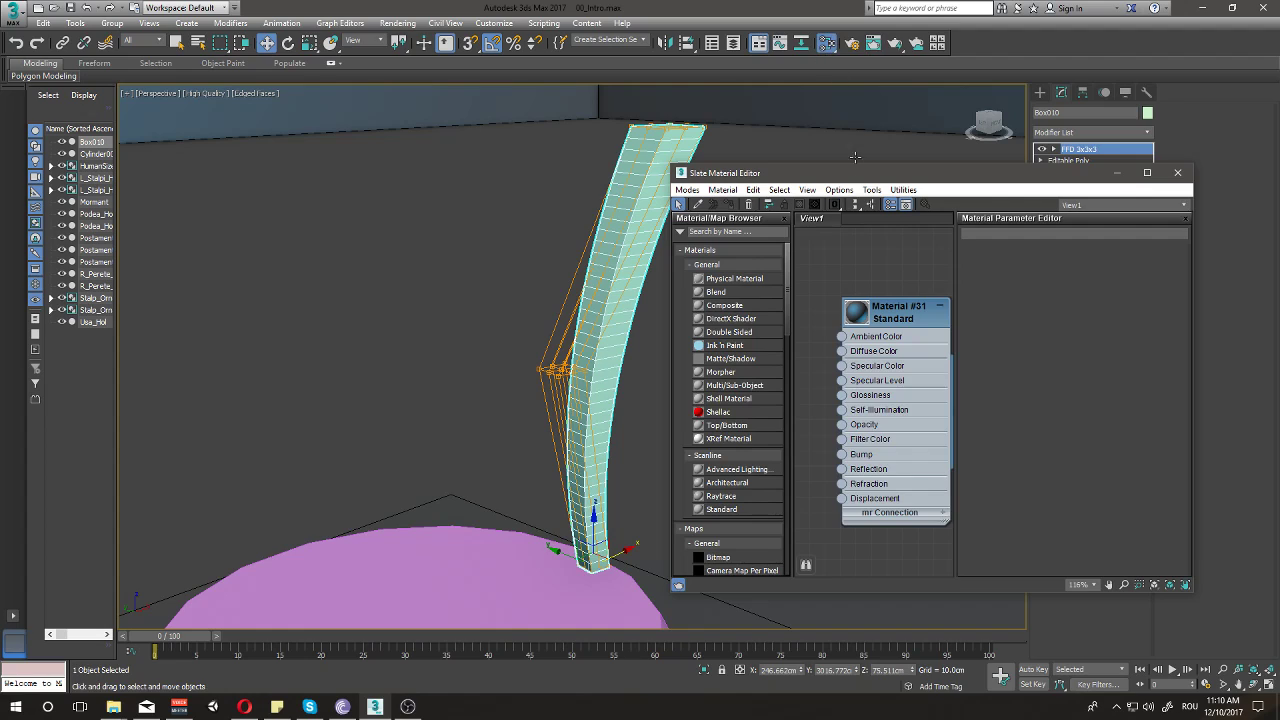
pyautogui.moveTo(885, 268); pyautogui.dragTo(856, 258, button='middle')
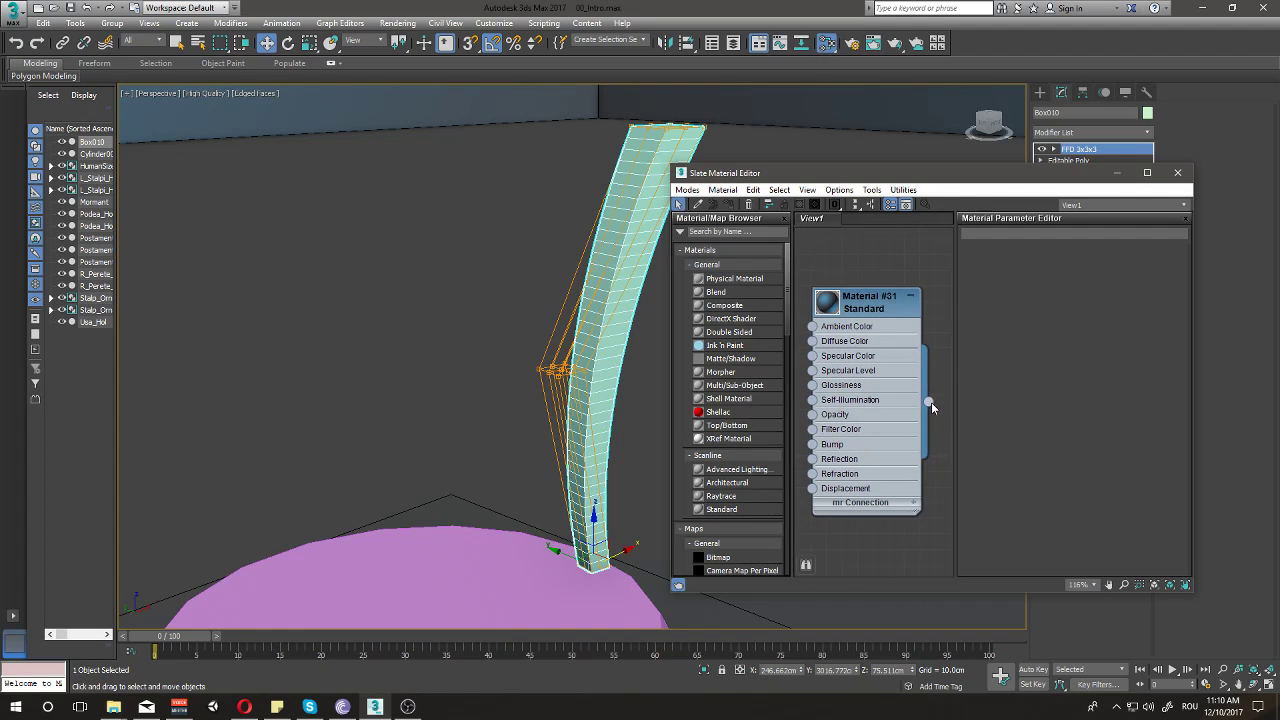
pyautogui.moveTo(929, 401)
pyautogui.mouseDown()
pyautogui.moveTo(876, 372)
pyautogui.moveTo(605, 318)
pyautogui.mouseUp()
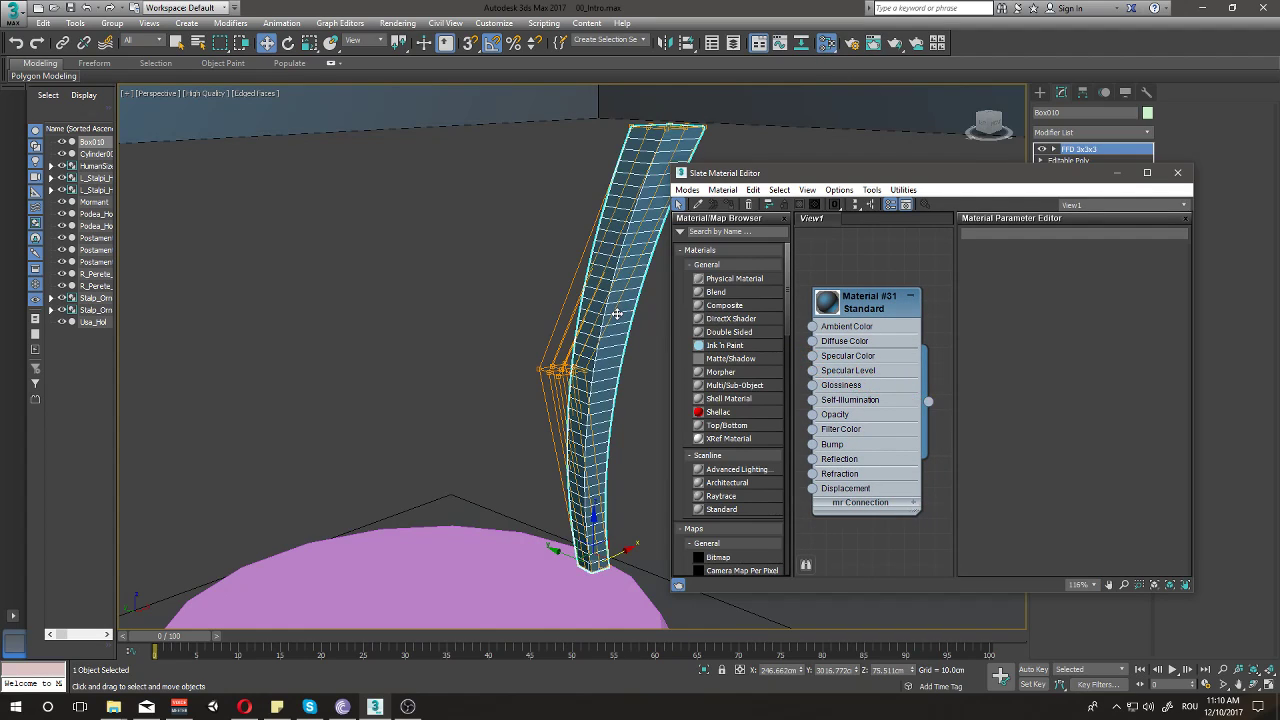
pyautogui.moveTo(662, 613); pyautogui.dragTo(607, 388, button='middle')
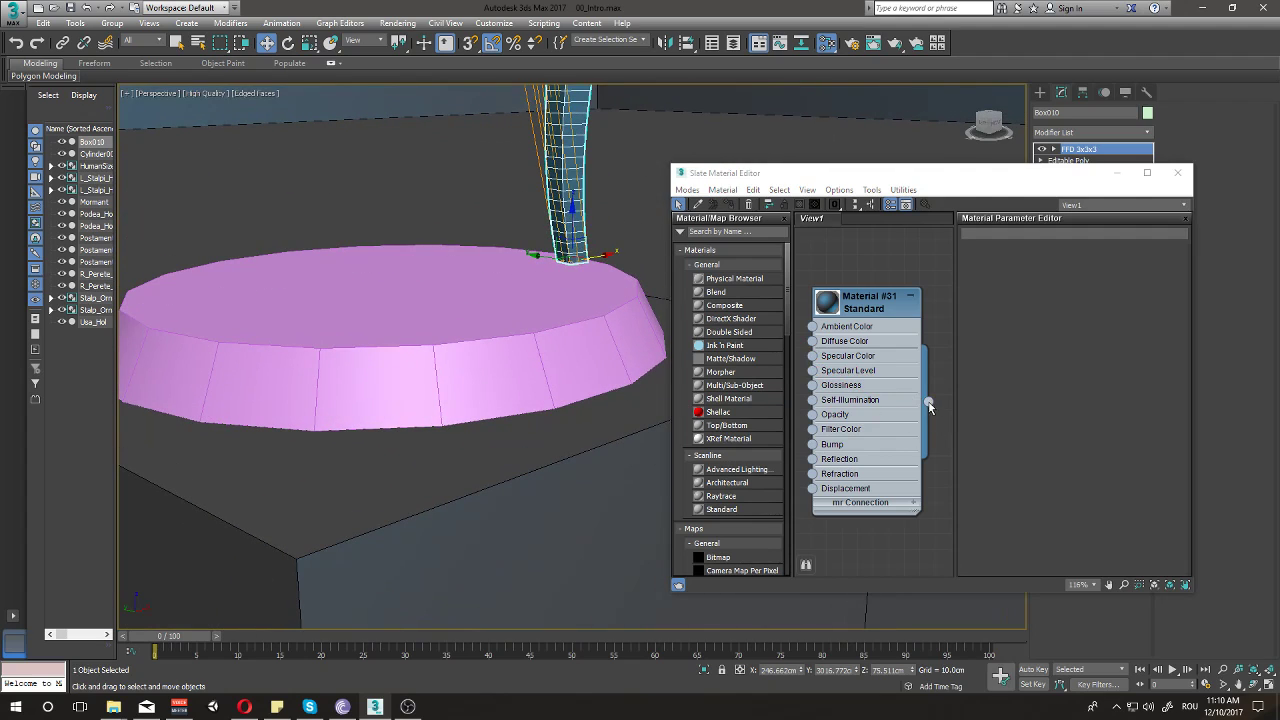
pyautogui.moveTo(929, 401); pyautogui.dragTo(561, 371)
pyautogui.click(1177, 172)
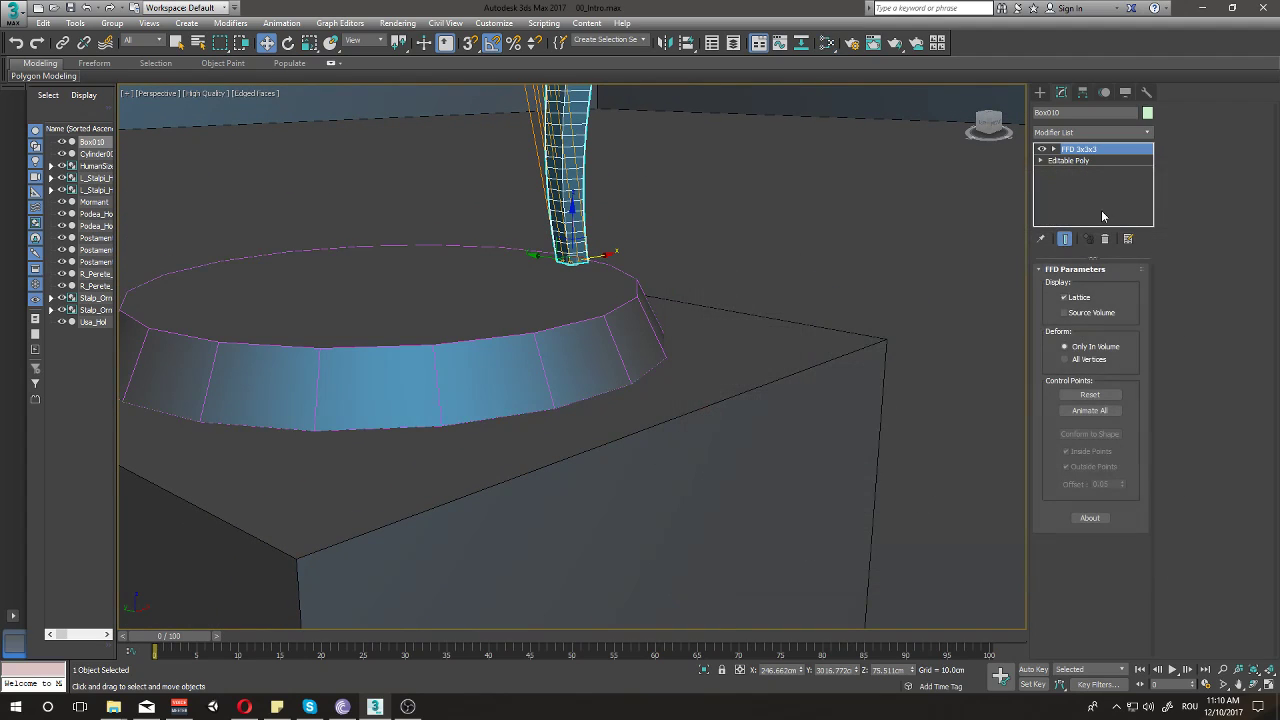
pyautogui.scroll(-1, 651, 300)
pyautogui.moveTo(651, 300)
pyautogui.keyDown('alt'); pyautogui.mouseDown(button='middle')
pyautogui.moveTo(686, 320)
pyautogui.moveTo(686, 351)
pyautogui.moveTo(710, 378)
pyautogui.moveTo(701, 363)
pyautogui.moveTo(749, 378)
pyautogui.moveTo(596, 412)
pyautogui.moveTo(660, 440)
pyautogui.moveTo(614, 424)
pyautogui.moveTo(643, 412)
pyautogui.mouseUp(button='middle'); pyautogui.keyUp('alt')
pyautogui.scroll(-3, 688, 349)
pyautogui.scroll(5, 677, 454)
pyautogui.scroll(-4, 677, 454)
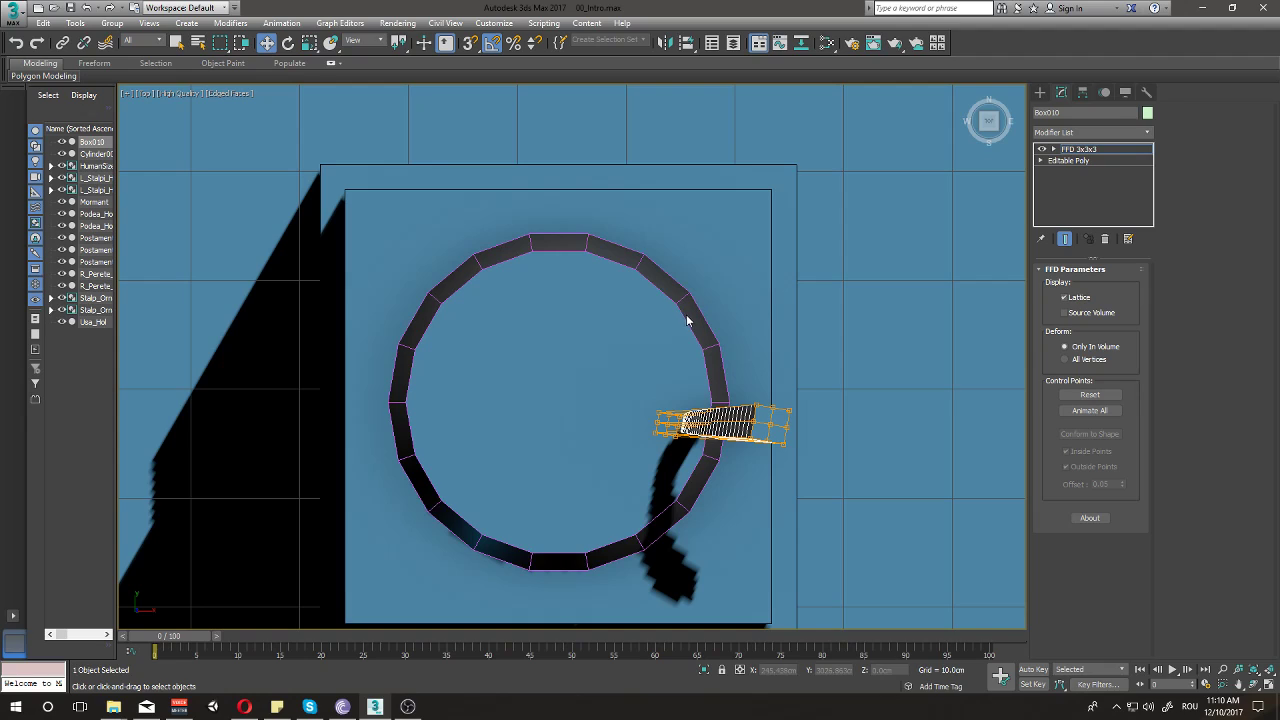
pyautogui.scroll(-2, 629, 366)
pyautogui.scroll(-3, 629, 366)
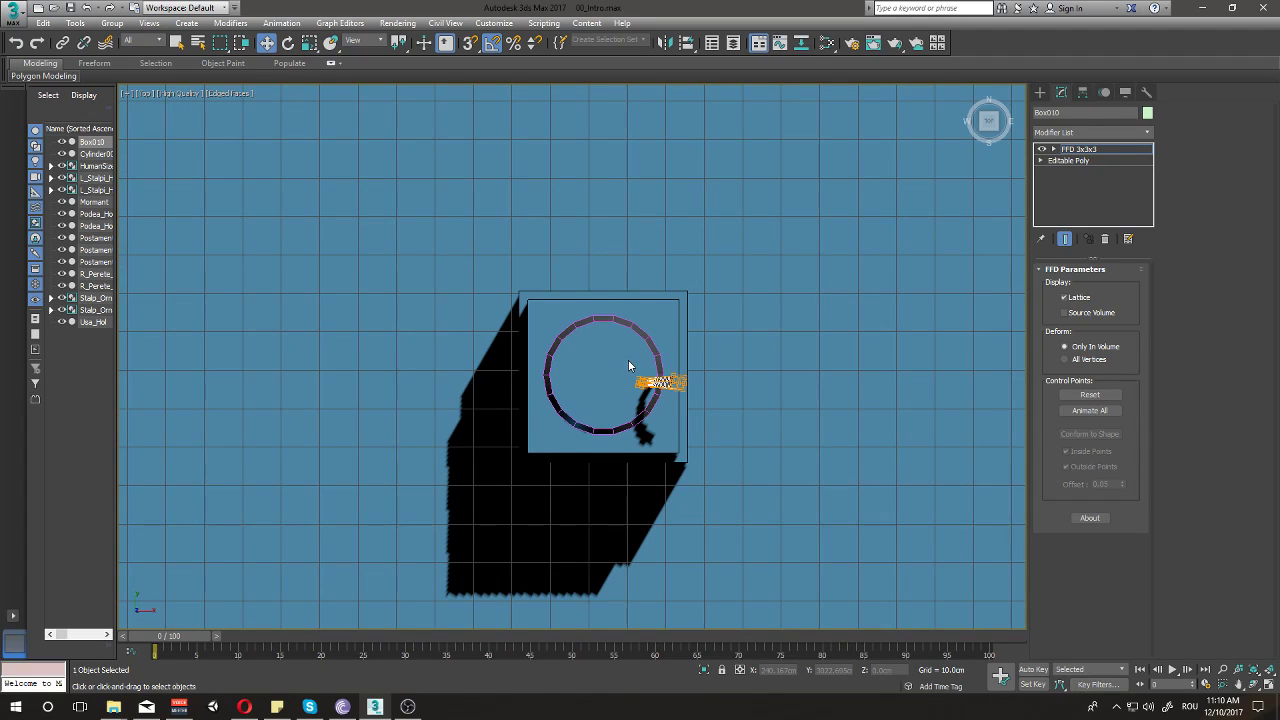
pyautogui.scroll(2, 625, 364)
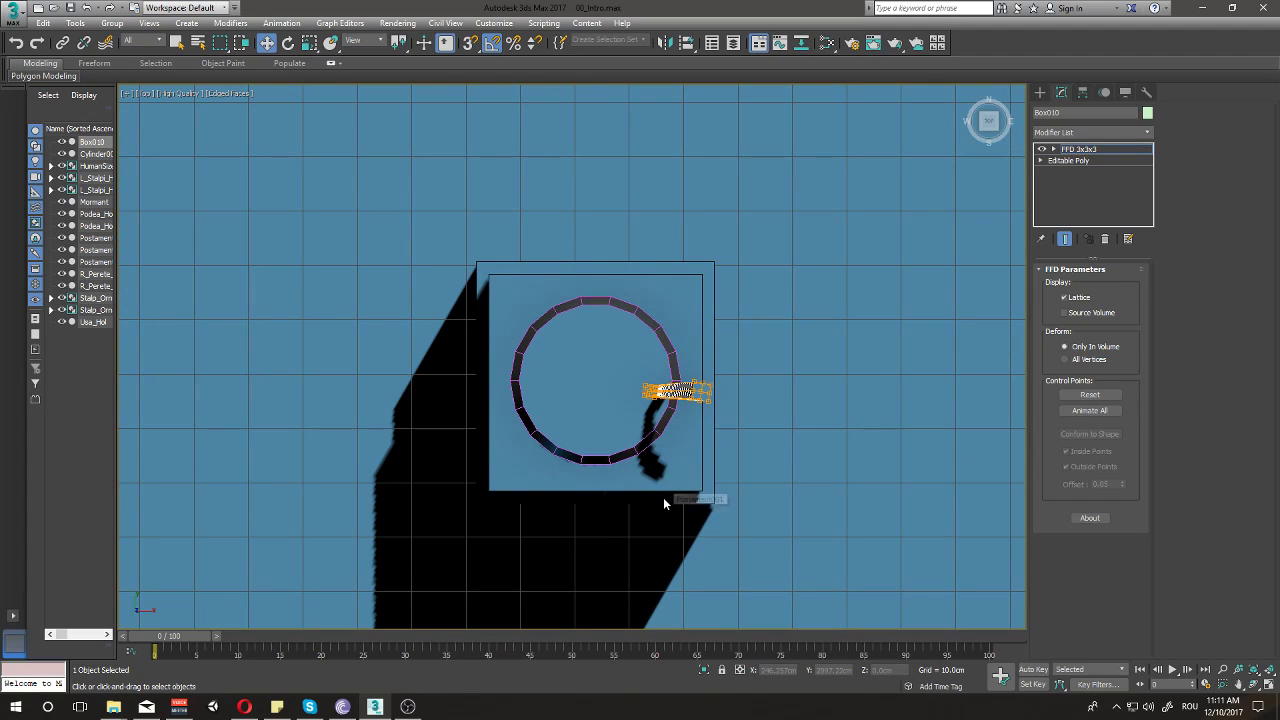
pyautogui.click(584, 433)
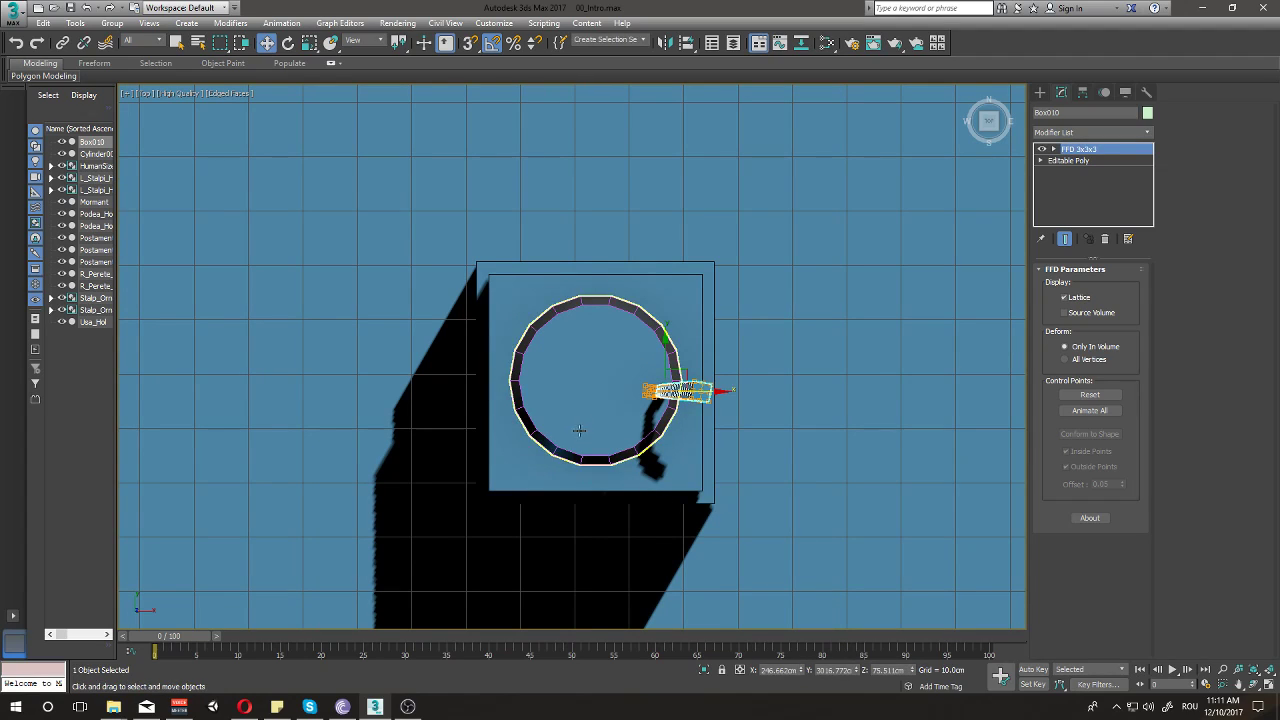
pyautogui.moveTo(582, 430); pyautogui.dragTo(652, 527)
pyautogui.hotkey('ctrl', 'z')
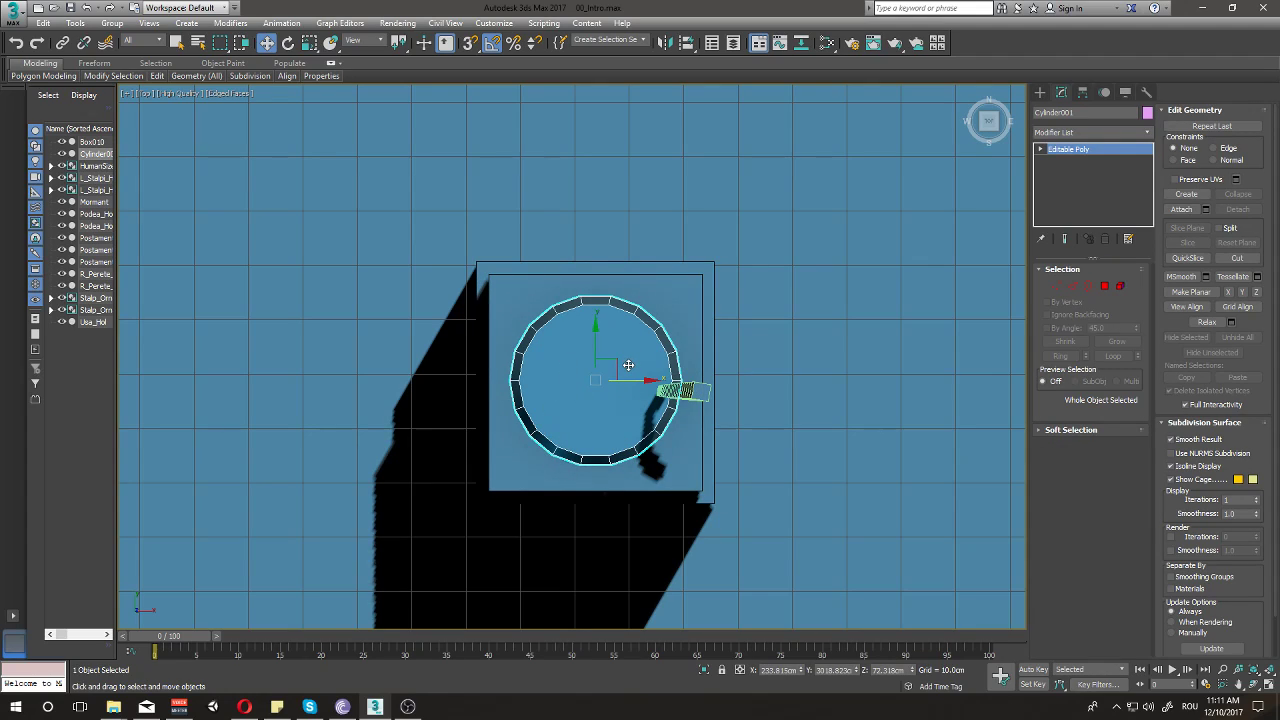
# - Restrict snapping to Grid Points in the snap settings, working in wireframe
pyautogui.press('F3')
pyautogui.scroll(-2, 624, 368)
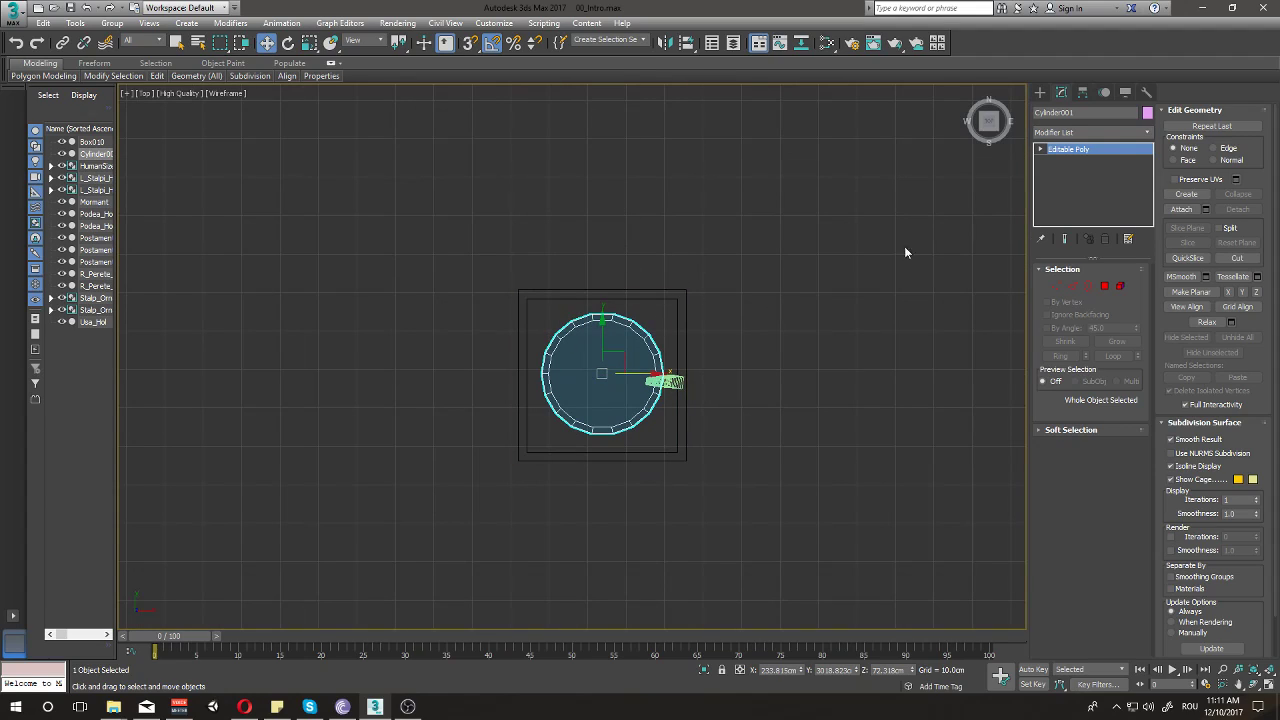
pyautogui.click(1082, 93)
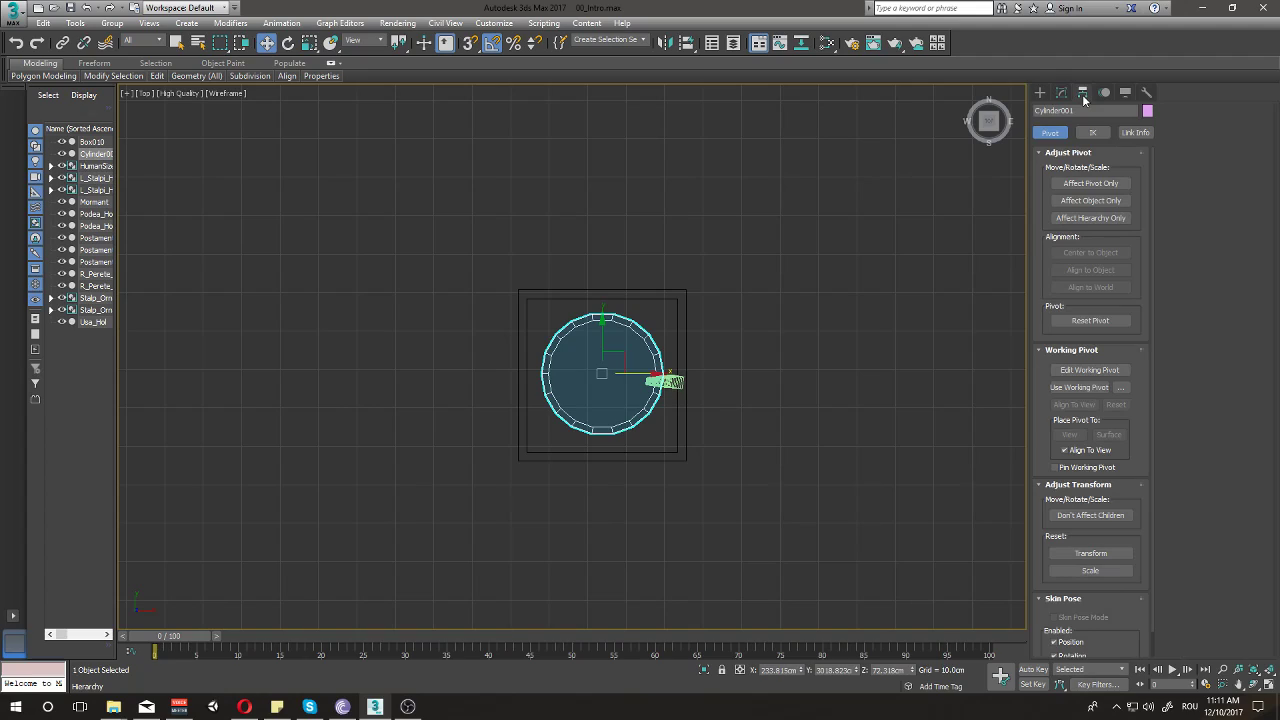
pyautogui.click(468, 42)
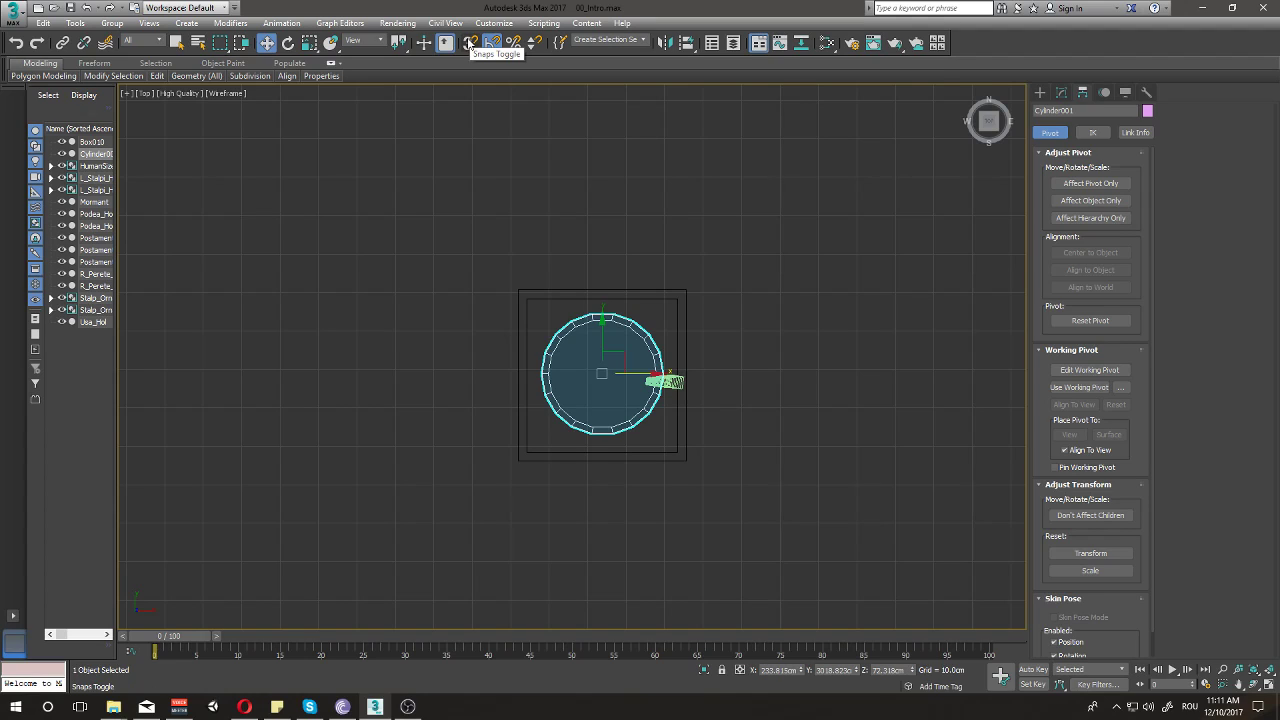
pyautogui.rightClick(468, 42)
pyautogui.moveTo(611, 264); pyautogui.dragTo(826, 163)
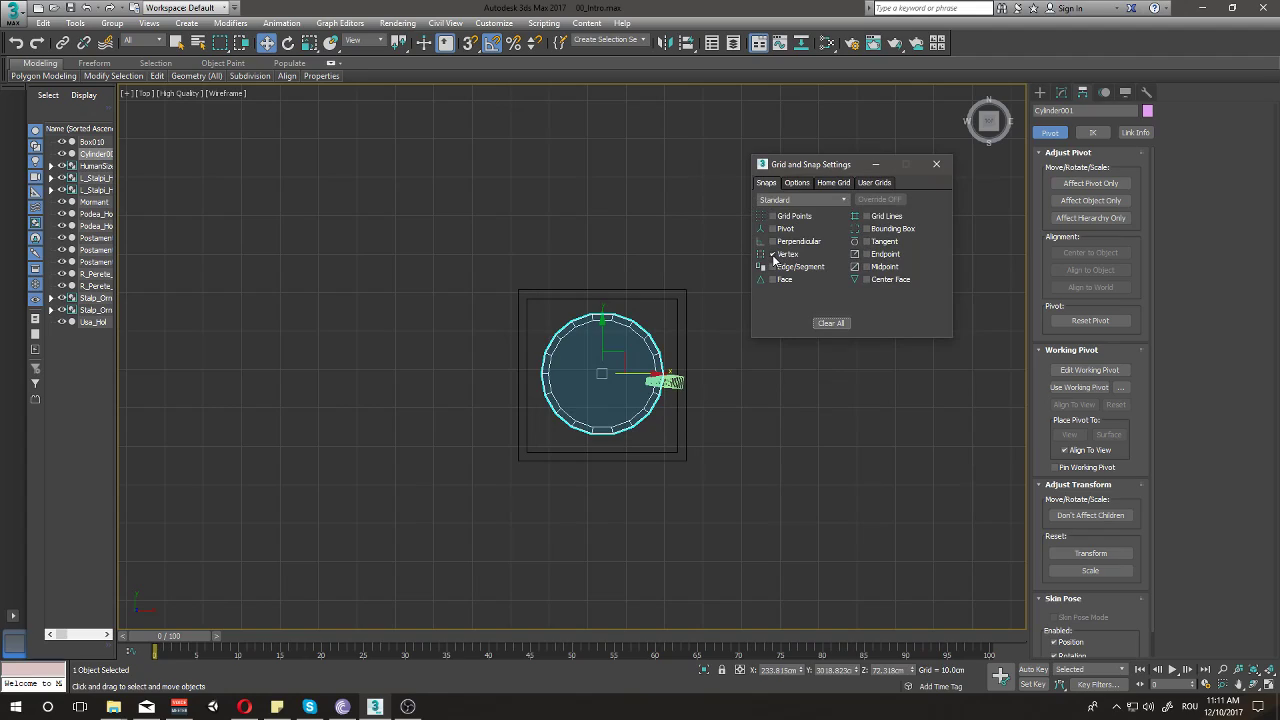
pyautogui.click(773, 254)
pyautogui.click(773, 217)
pyautogui.moveTo(842, 166); pyautogui.dragTo(1103, 320)
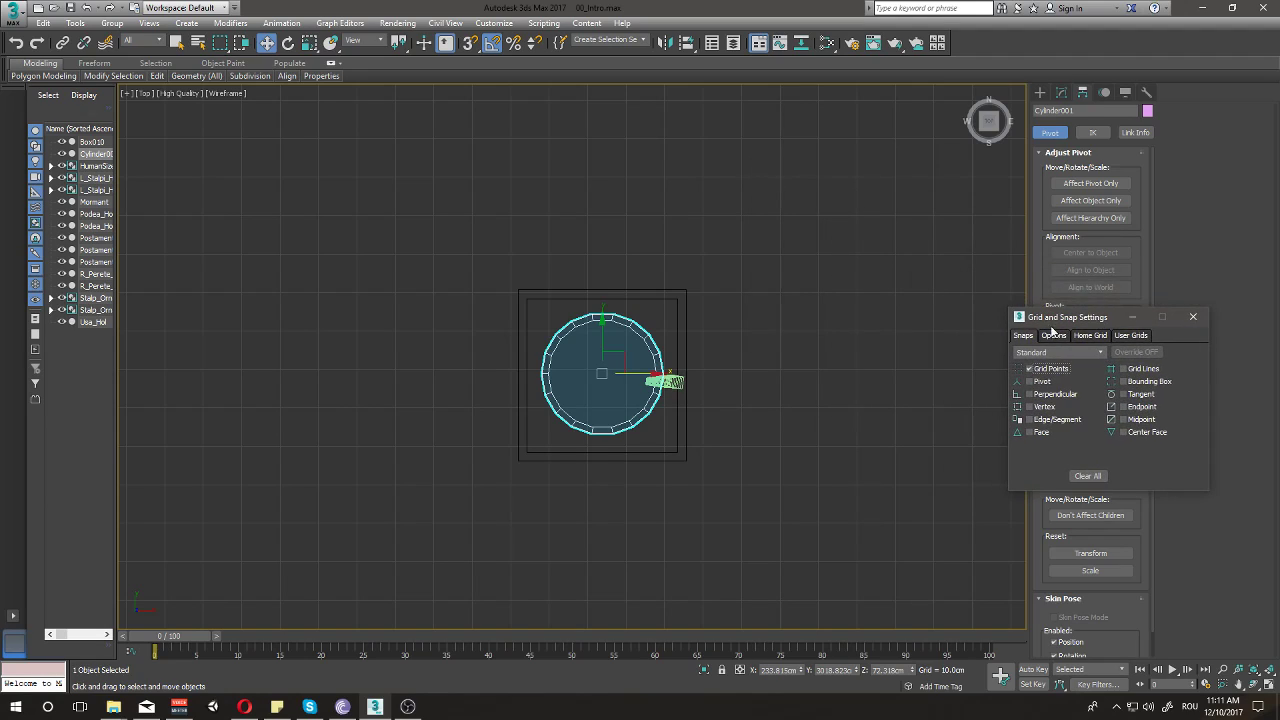
pyautogui.click(650, 338)
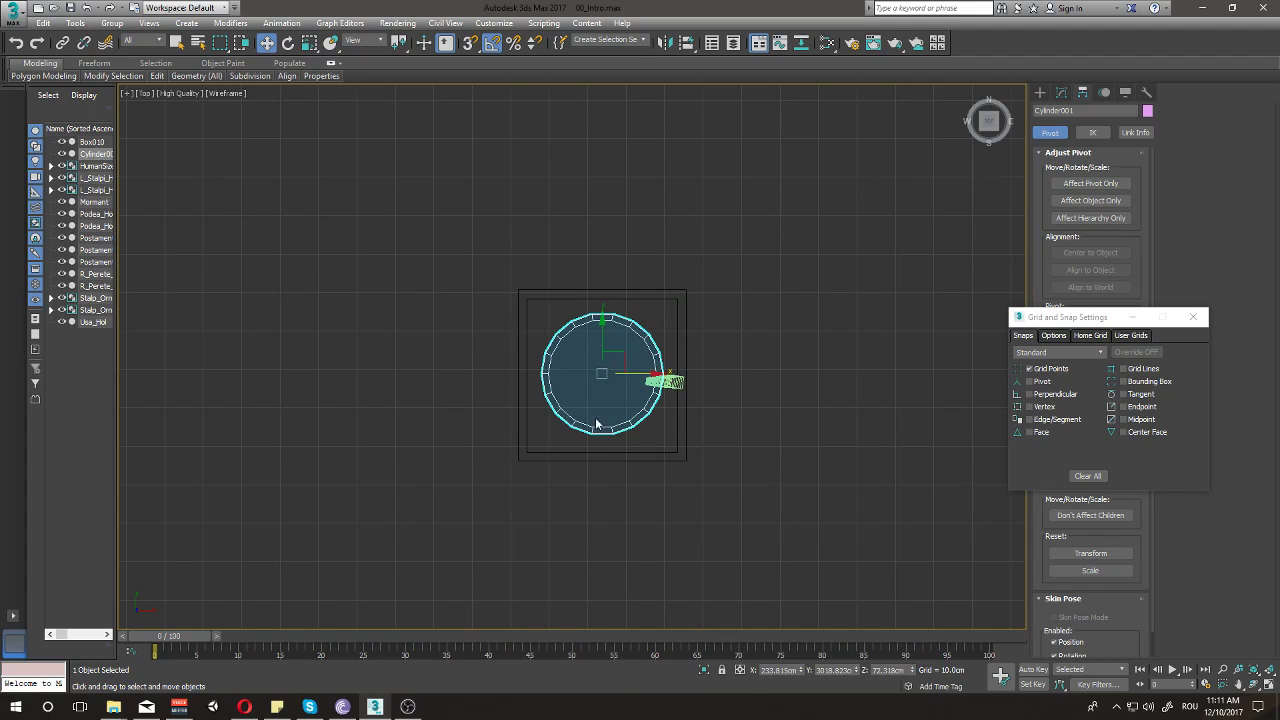
# - With snaps on, move the disc ring so its centre lands on a grid point
pyautogui.moveTo(650, 374)
pyautogui.mouseDown()
pyautogui.moveTo(636, 374)
pyautogui.moveTo(650, 374)
pyautogui.mouseUp()
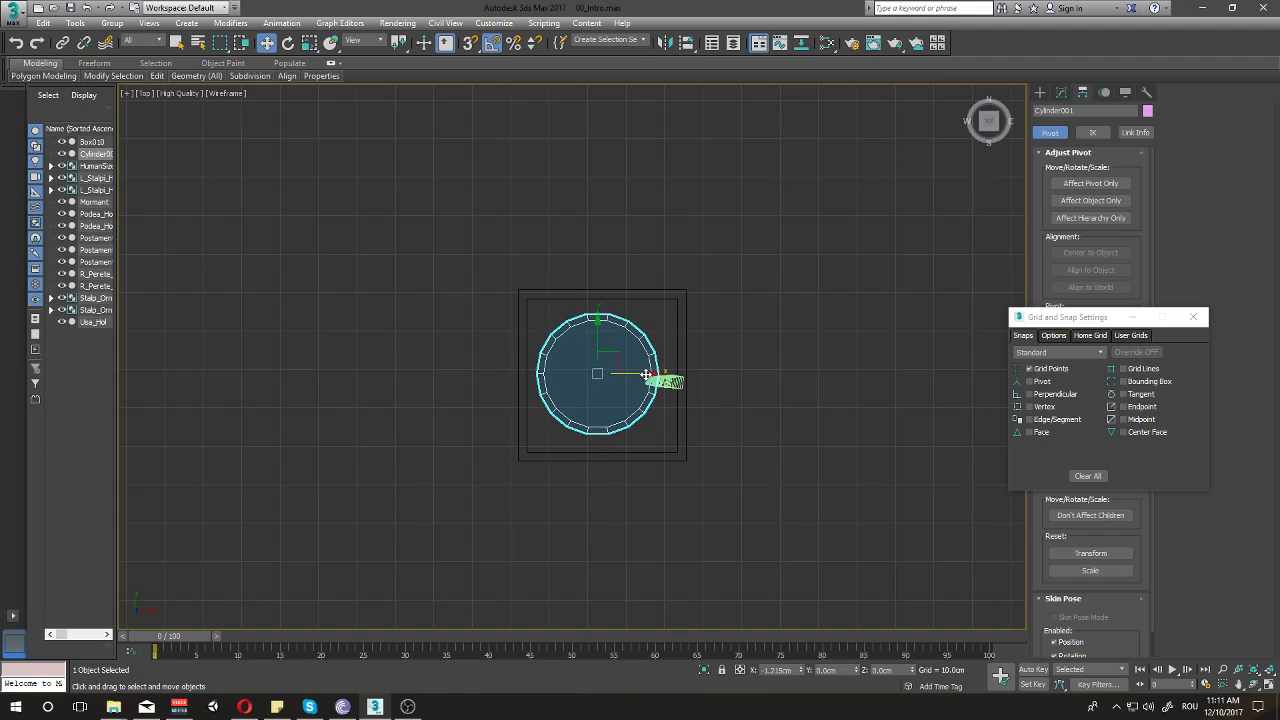
pyautogui.click(470, 44)
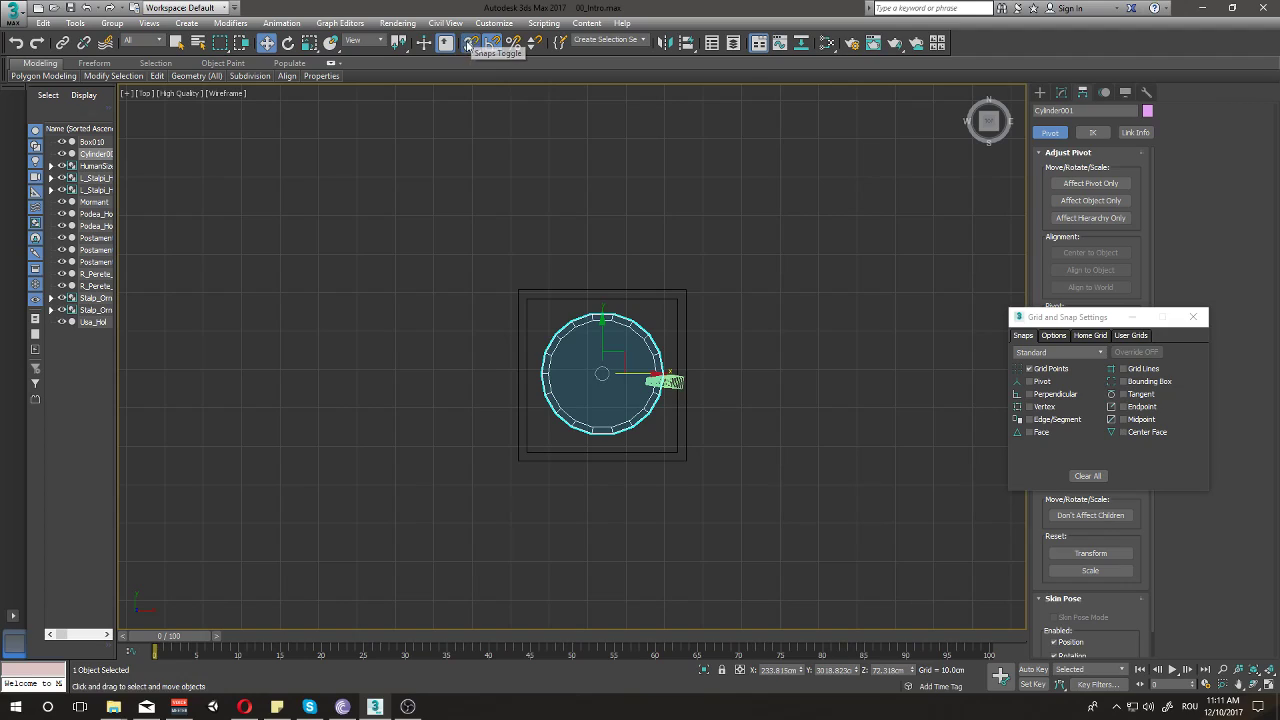
pyautogui.moveTo(645, 373); pyautogui.dragTo(598, 373)
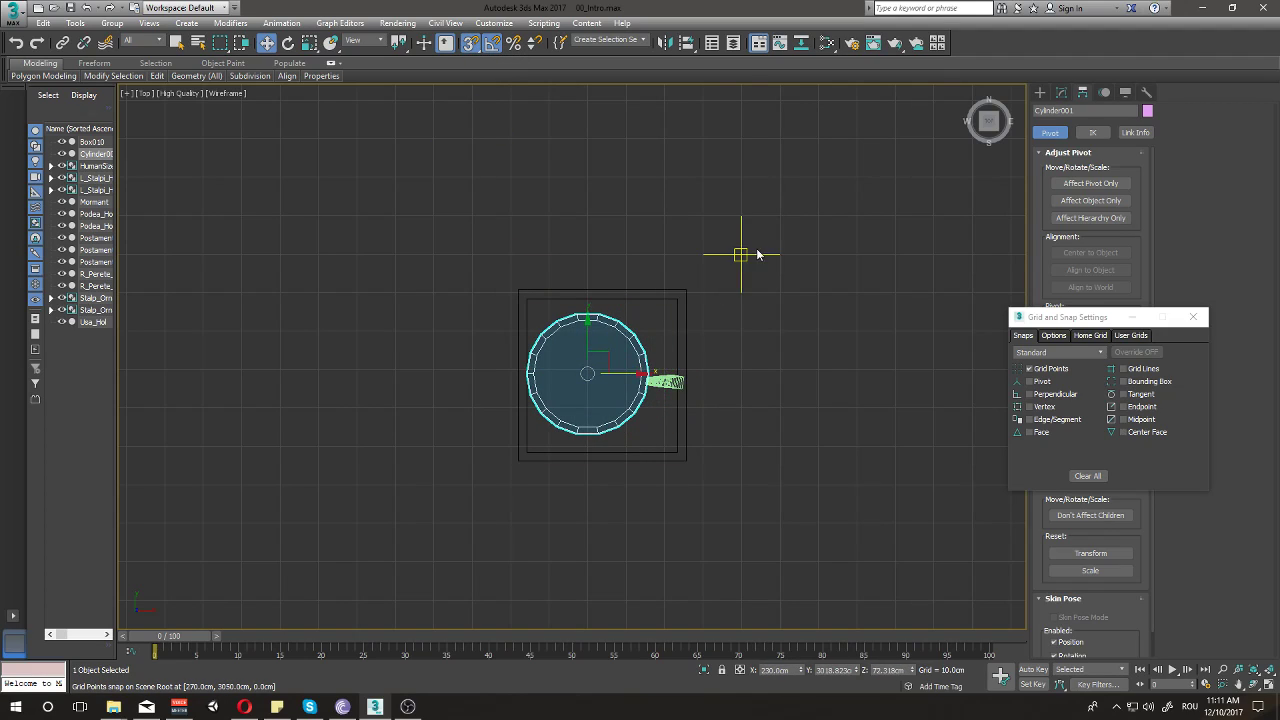
pyautogui.moveTo(753, 252)
pyautogui.mouseDown()
pyautogui.moveTo(663, 352)
pyautogui.moveTo(686, 349)
pyautogui.moveTo(593, 376)
pyautogui.mouseUp()
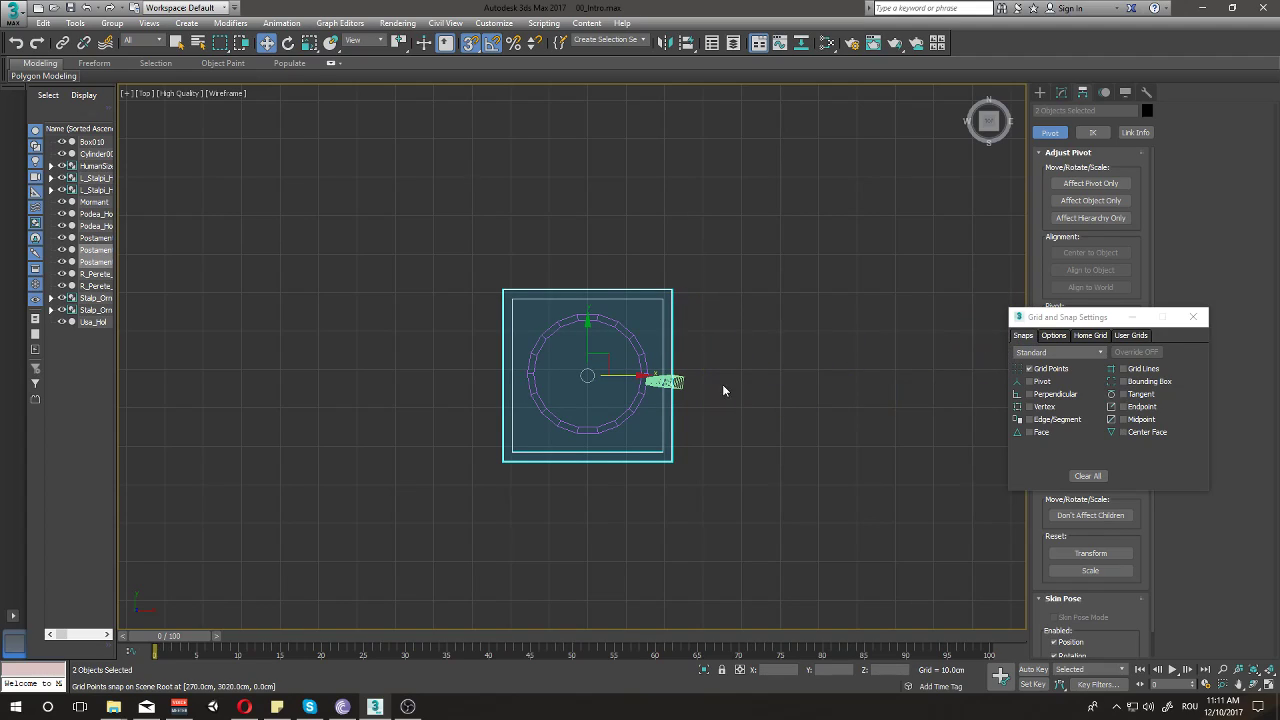
# - Select the bent post and, with snaps off, move it against the ring in Top view
pyautogui.click(670, 383)
pyautogui.scroll(5, 688, 378)
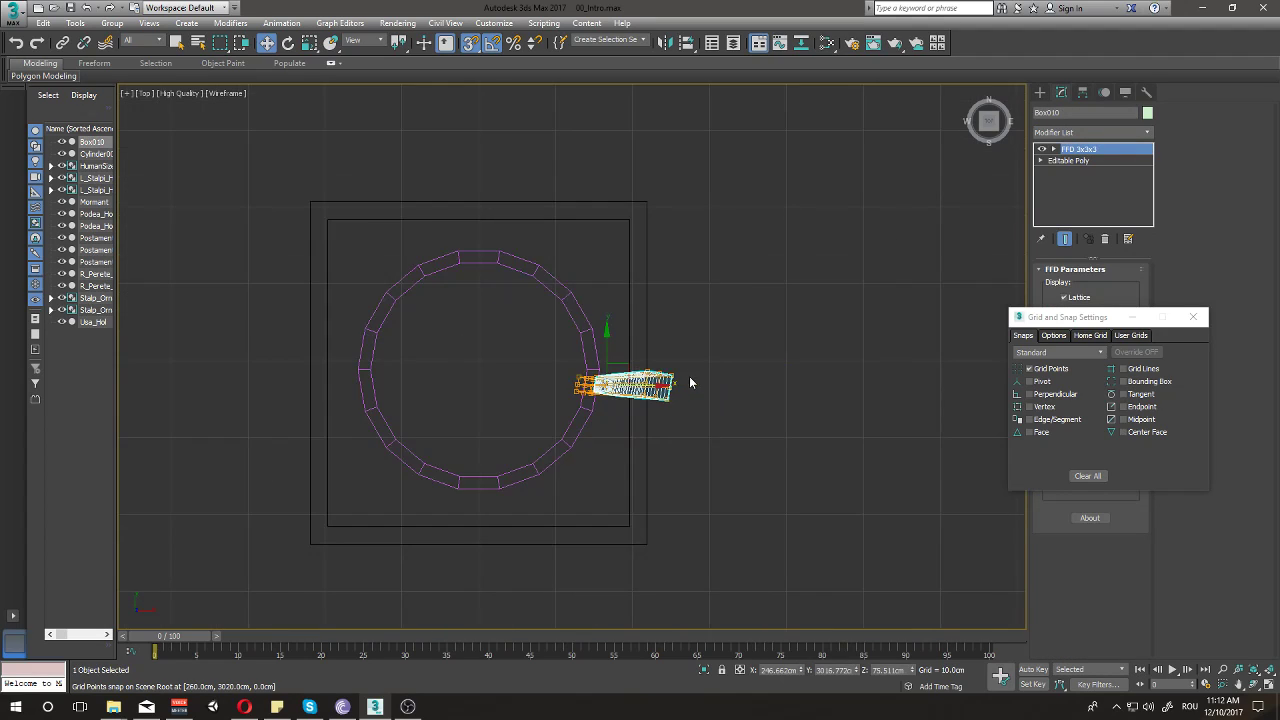
pyautogui.scroll(1, 688, 380)
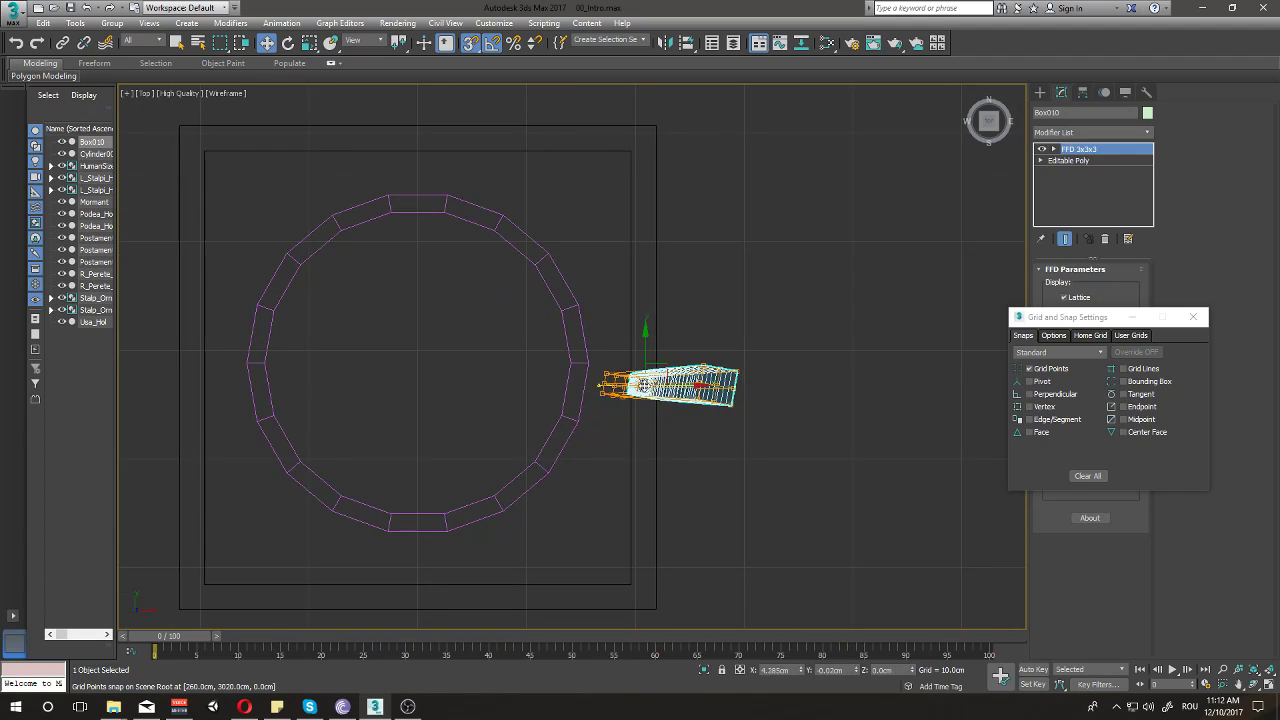
pyautogui.moveTo(656, 387); pyautogui.dragTo(563, 385)
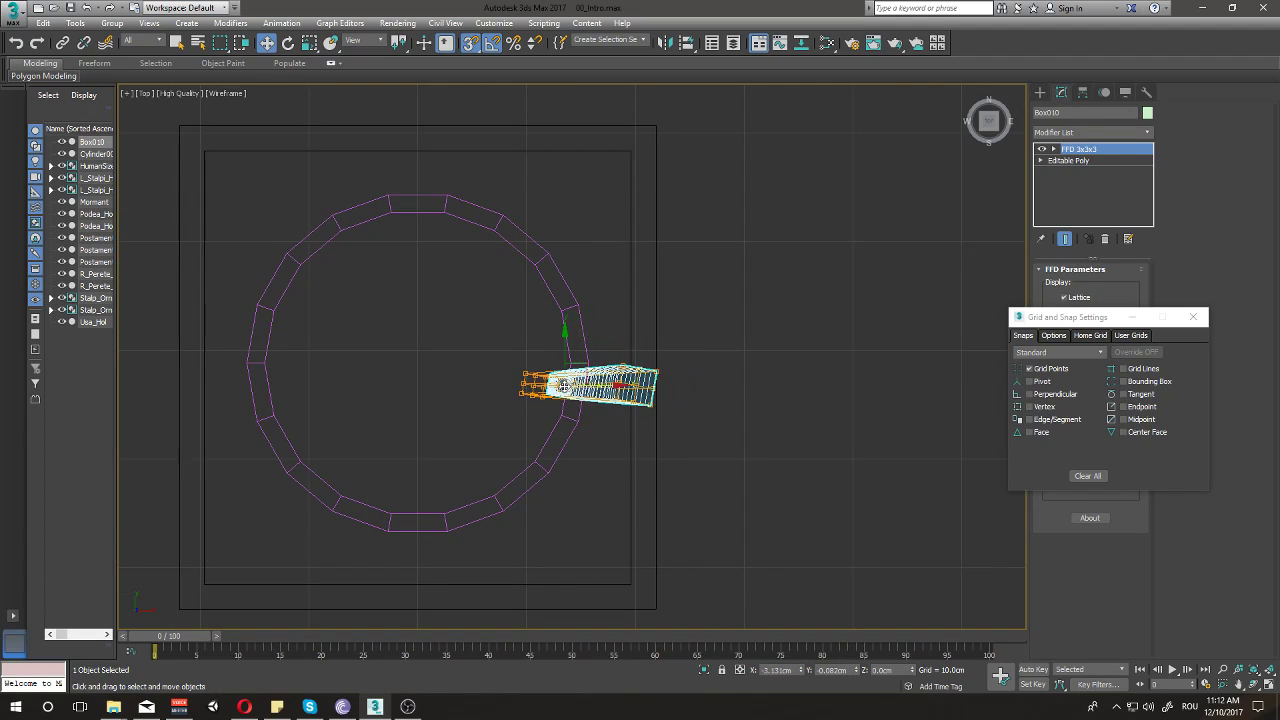
pyautogui.scroll(3, 631, 378)
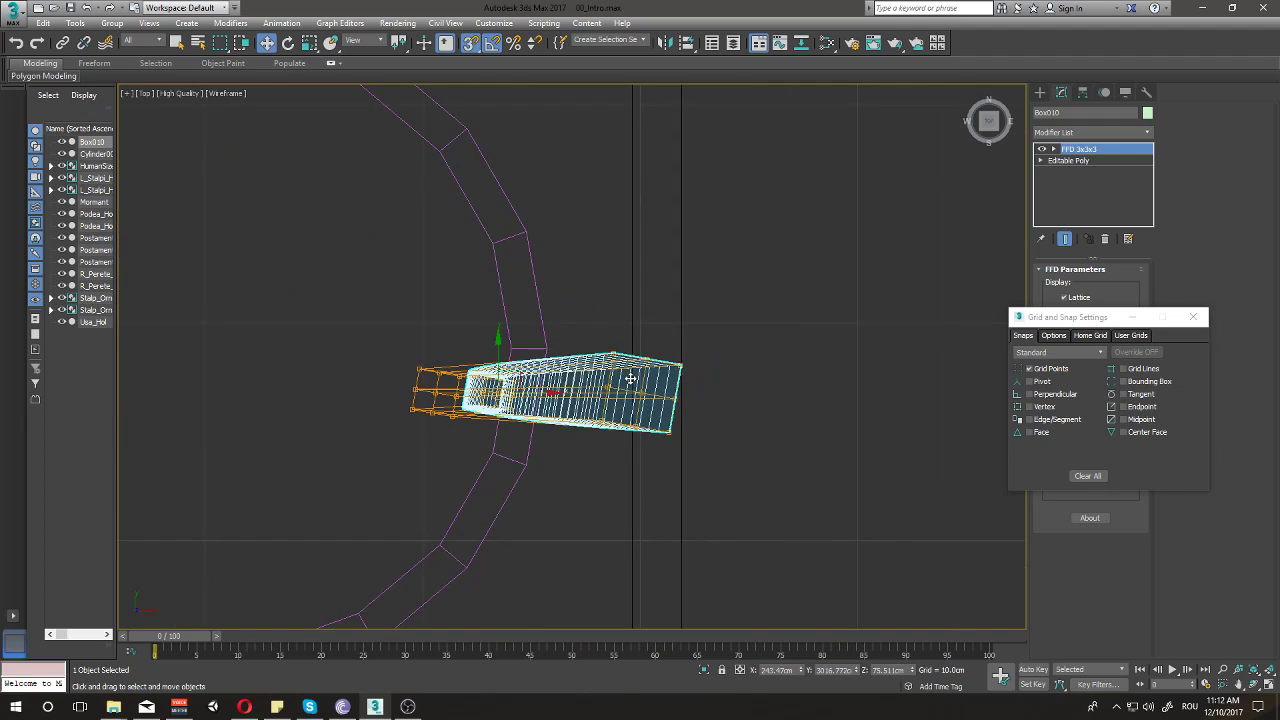
pyautogui.scroll(-2, 631, 378)
pyautogui.press('s')
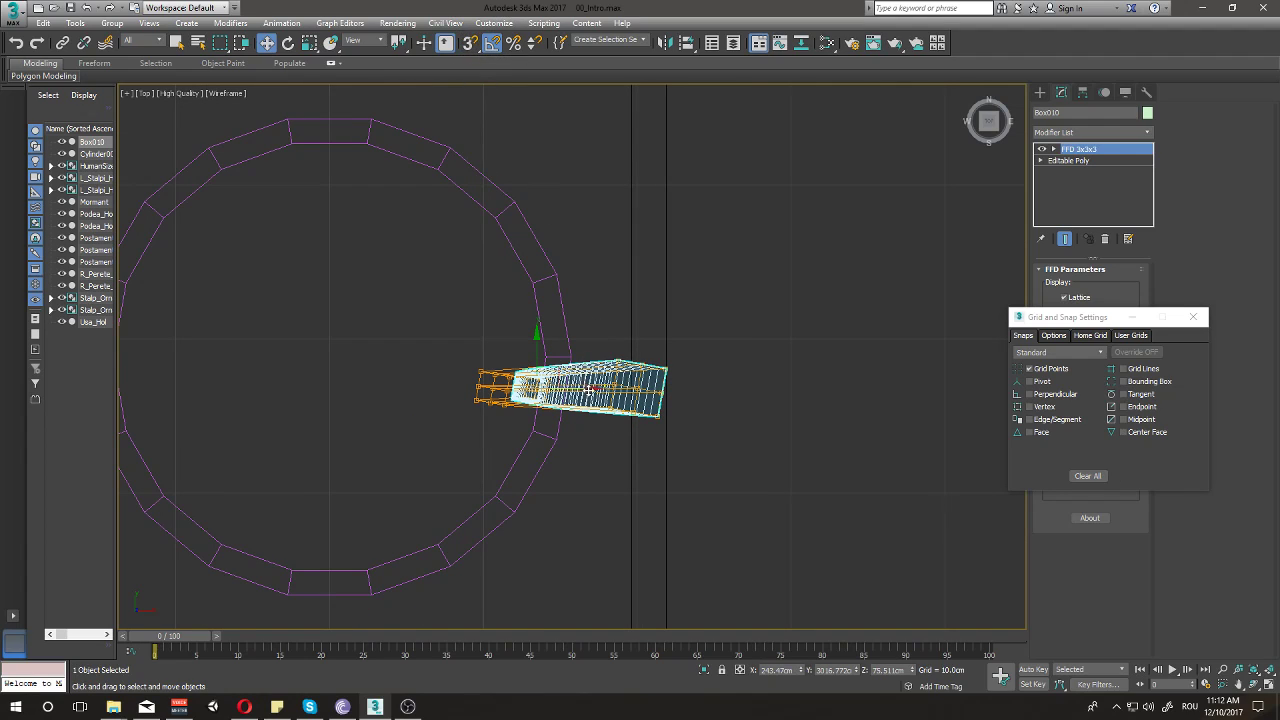
pyautogui.moveTo(590, 389); pyautogui.dragTo(592, 391)
# - Slide the post's foot onto the ring's rim in shaded perspective, then return to Top wireframe
pyautogui.press('p')
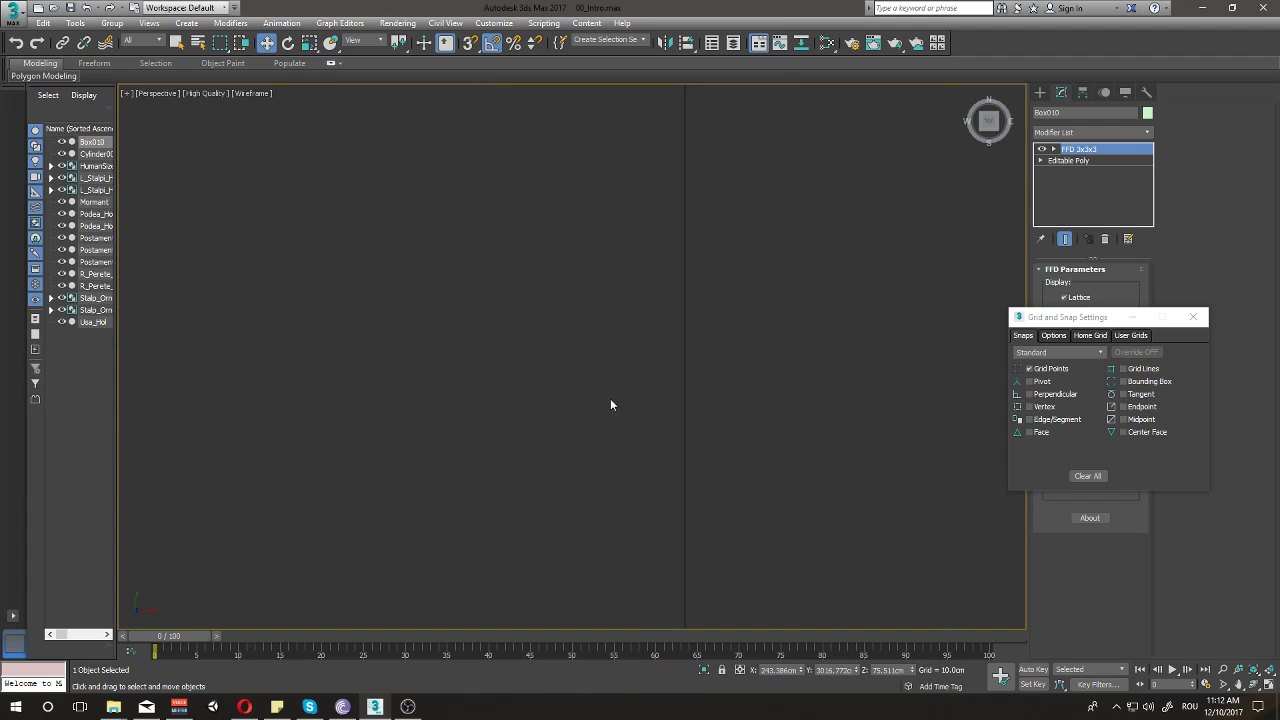
pyautogui.press('F3')
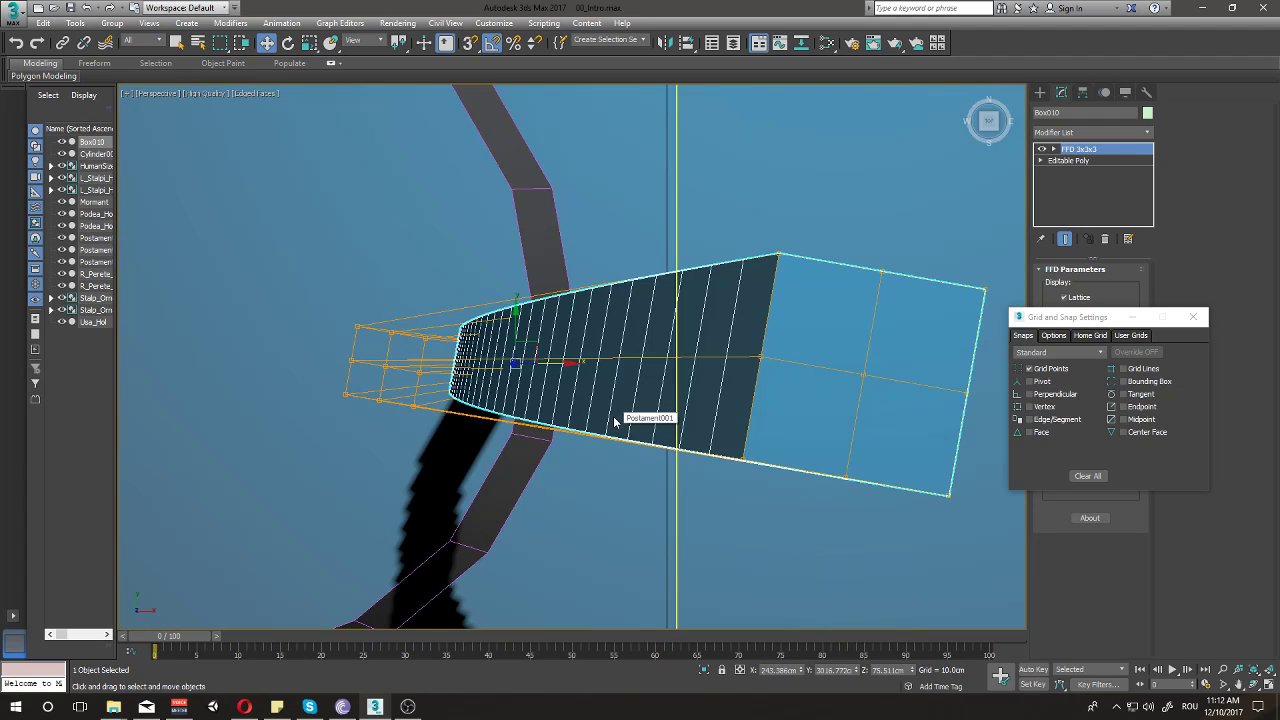
pyautogui.moveTo(613, 416)
pyautogui.keyDown('alt'); pyautogui.mouseDown(button='middle')
pyautogui.moveTo(606, 356)
pyautogui.moveTo(617, 441)
pyautogui.moveTo(645, 503)
pyautogui.moveTo(568, 518)
pyautogui.mouseUp(button='middle'); pyautogui.keyUp('alt')
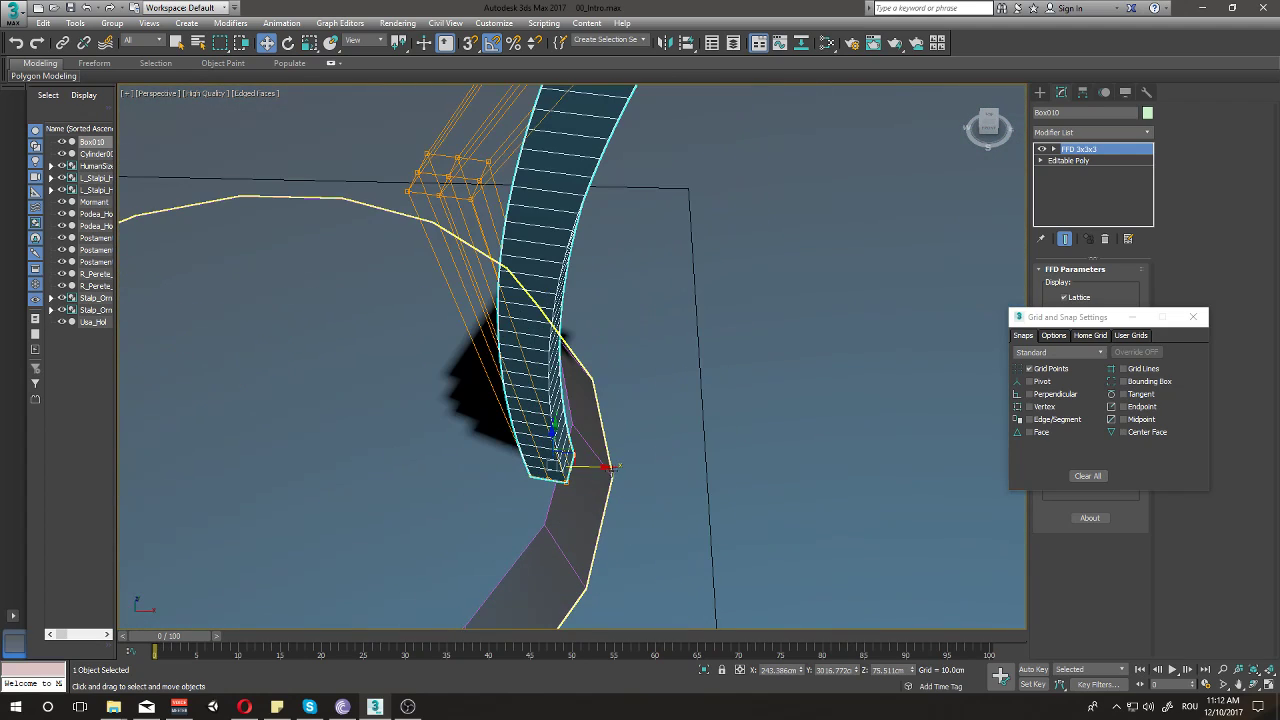
pyautogui.moveTo(607, 467); pyautogui.dragTo(591, 468)
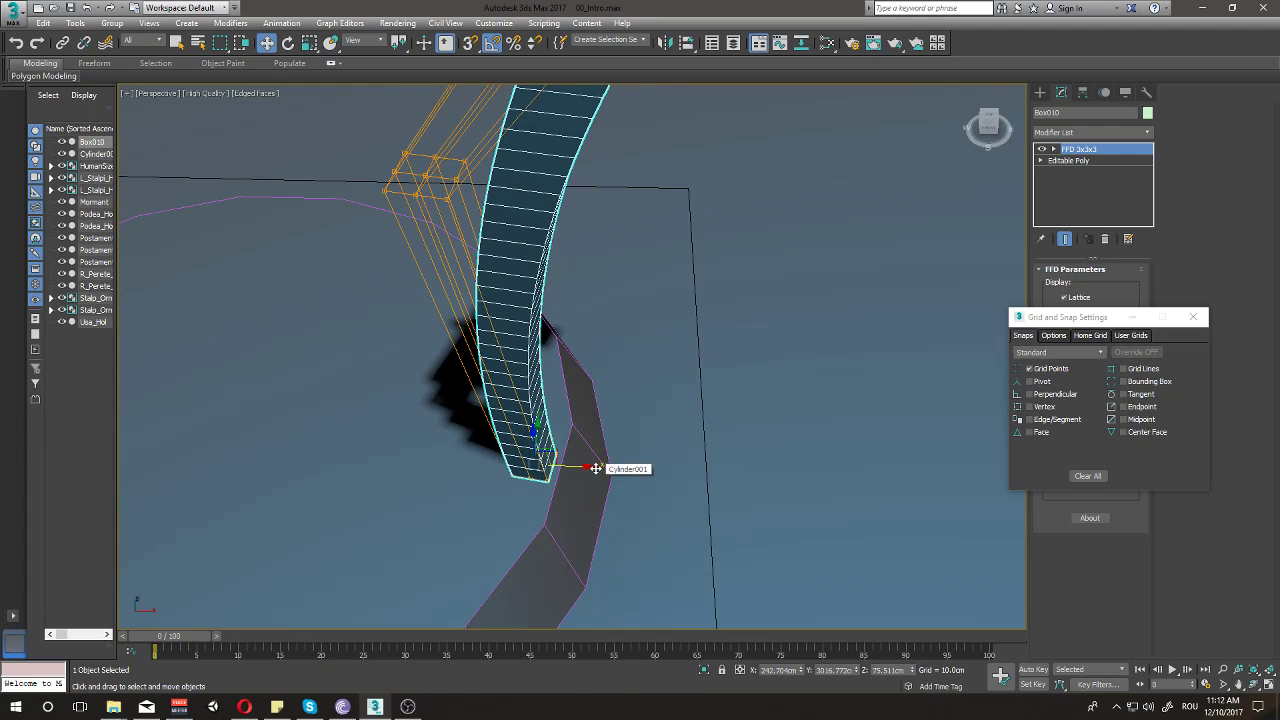
pyautogui.press('t')
pyautogui.press('F3')
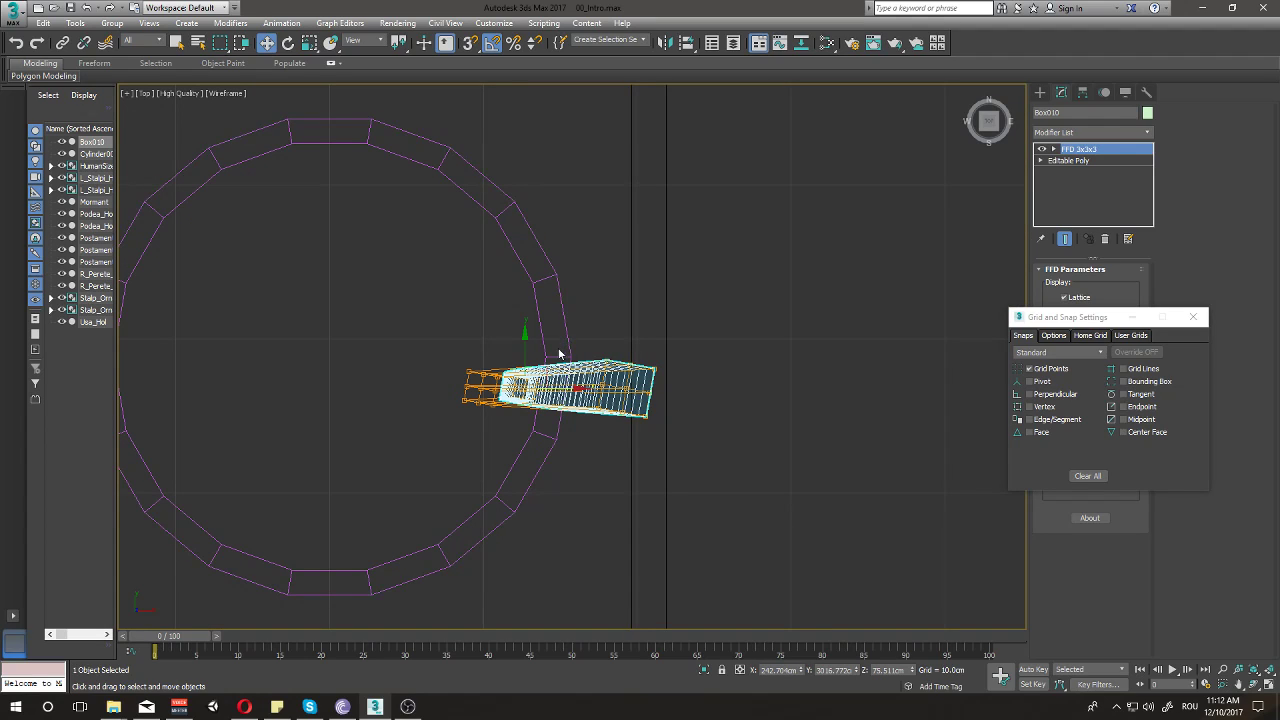
# - With snapping on, move the pedestal, ring and post up together
pyautogui.moveTo(466, 335); pyautogui.dragTo(551, 331, button='middle')
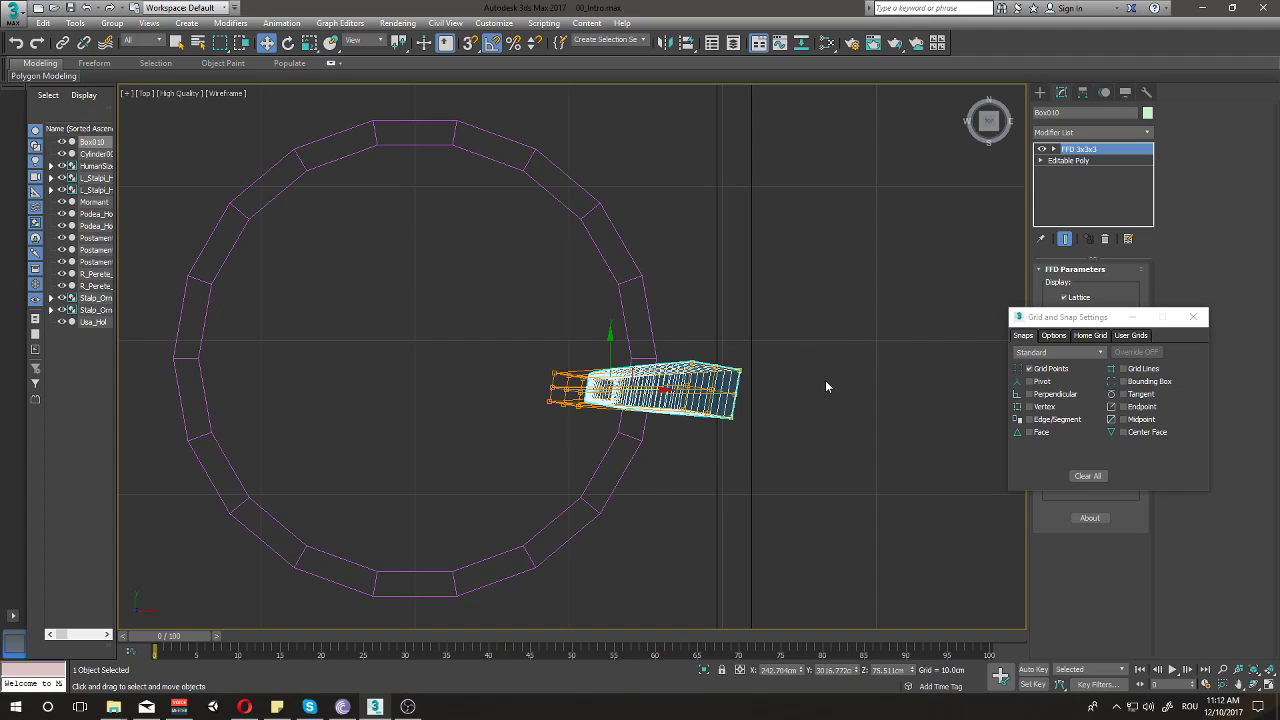
pyautogui.scroll(-2, 826, 386)
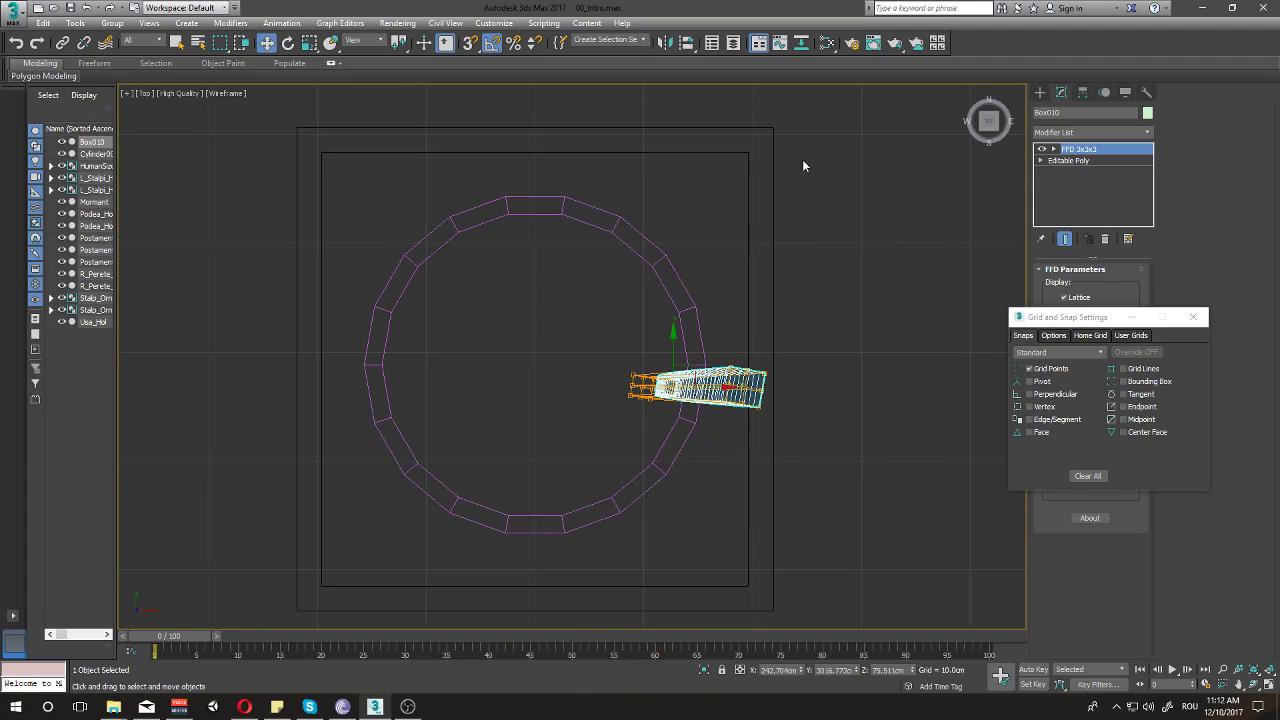
pyautogui.moveTo(583, 295); pyautogui.dragTo(589, 295)
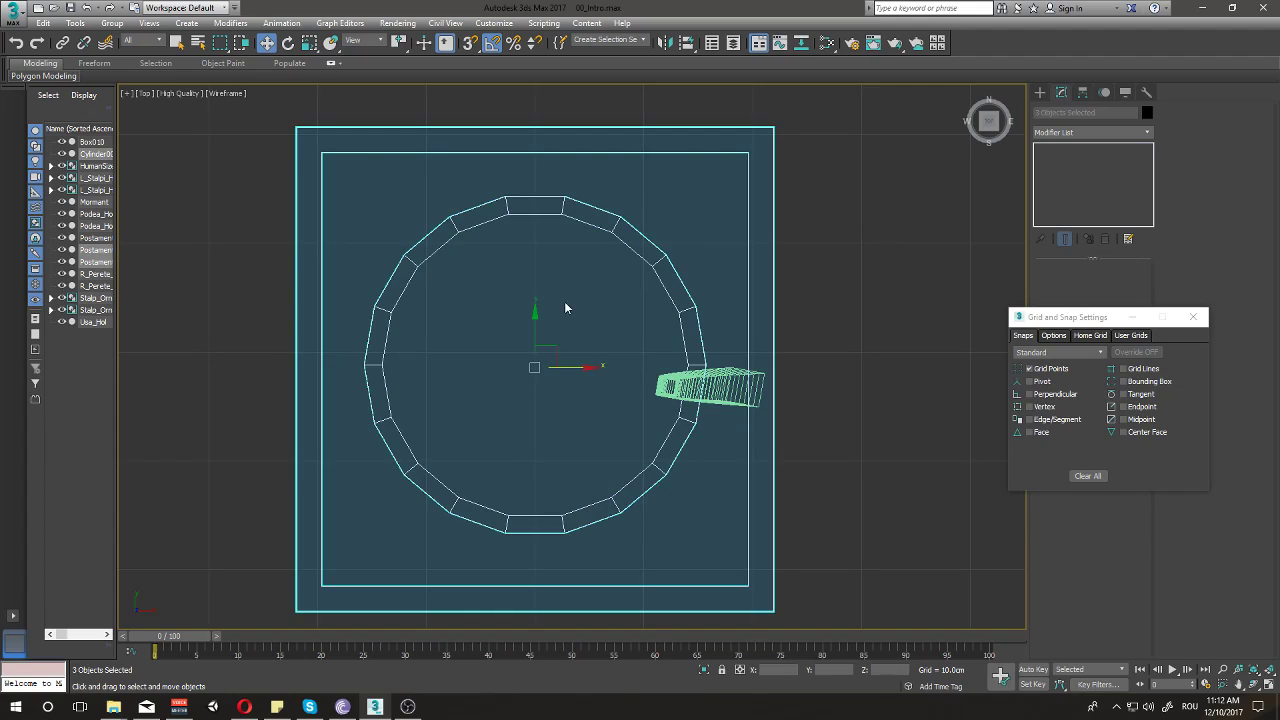
pyautogui.press('s')
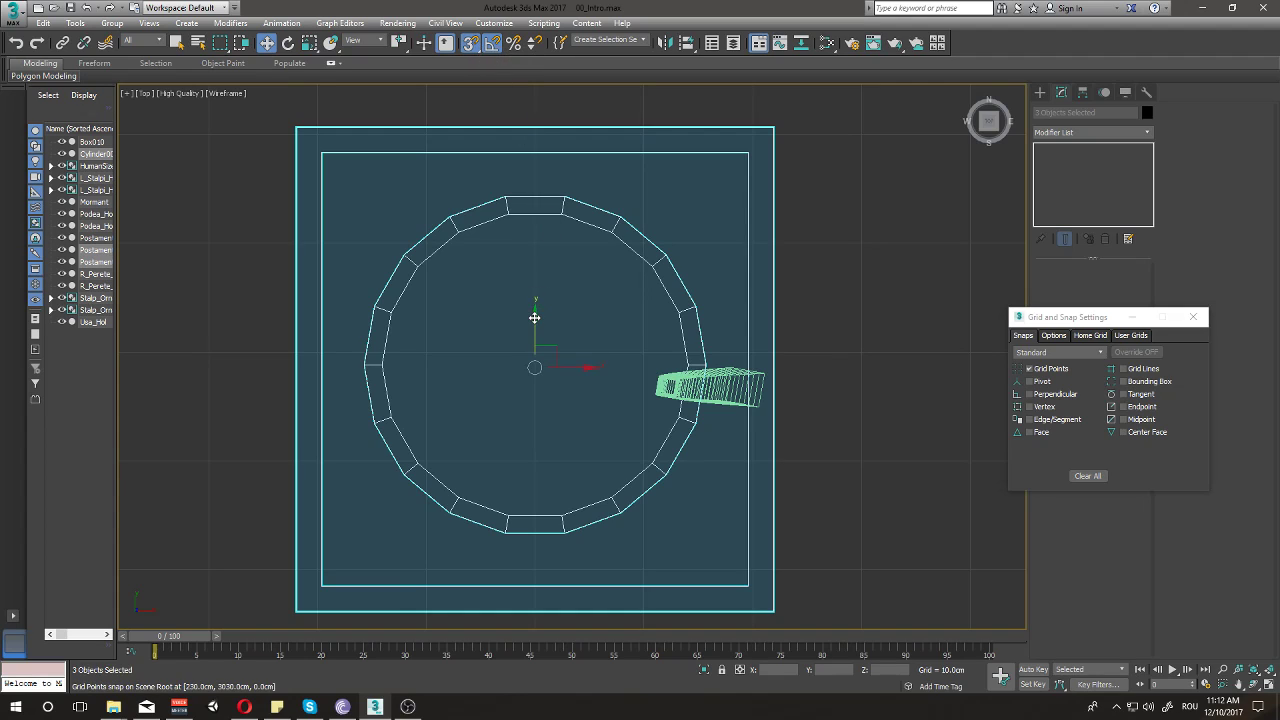
pyautogui.moveTo(535, 328)
pyautogui.mouseDown()
pyautogui.moveTo(535, 304)
pyautogui.moveTo(535, 349)
pyautogui.mouseUp()
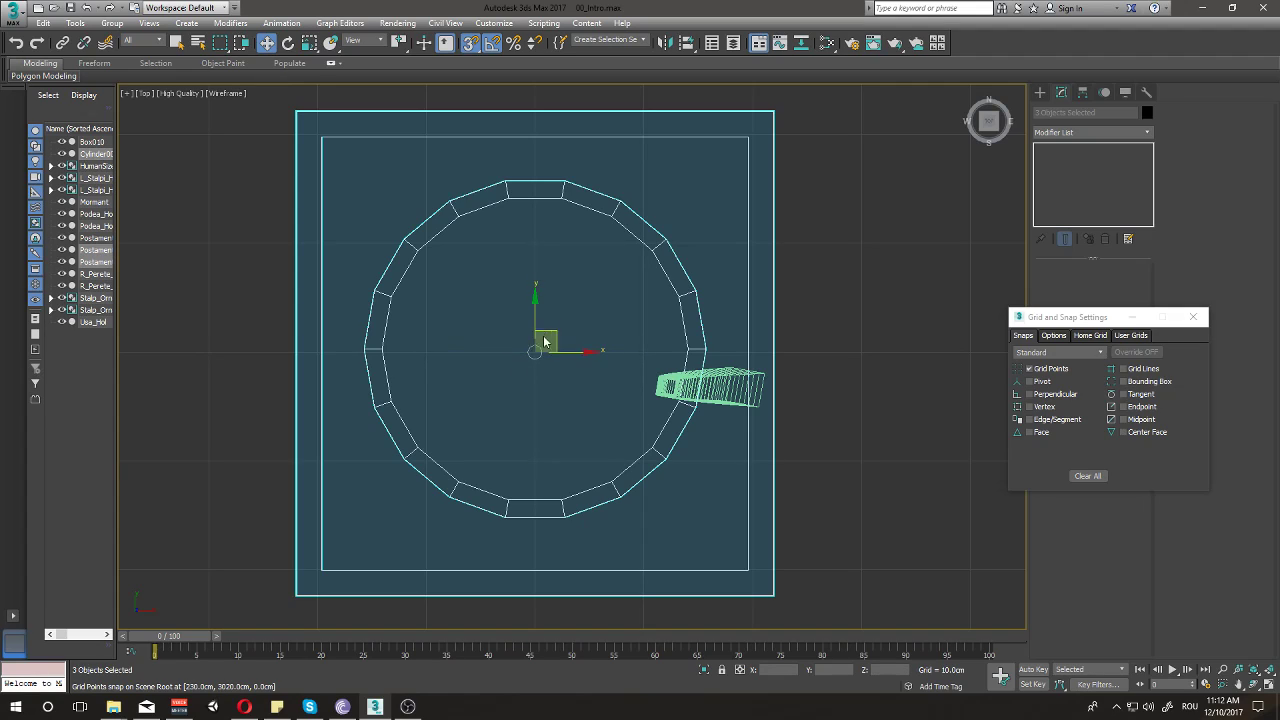
# - Snap the disc alone onto the grid origin, then move both pedestal rectangles up slightly
pyautogui.click(846, 216)
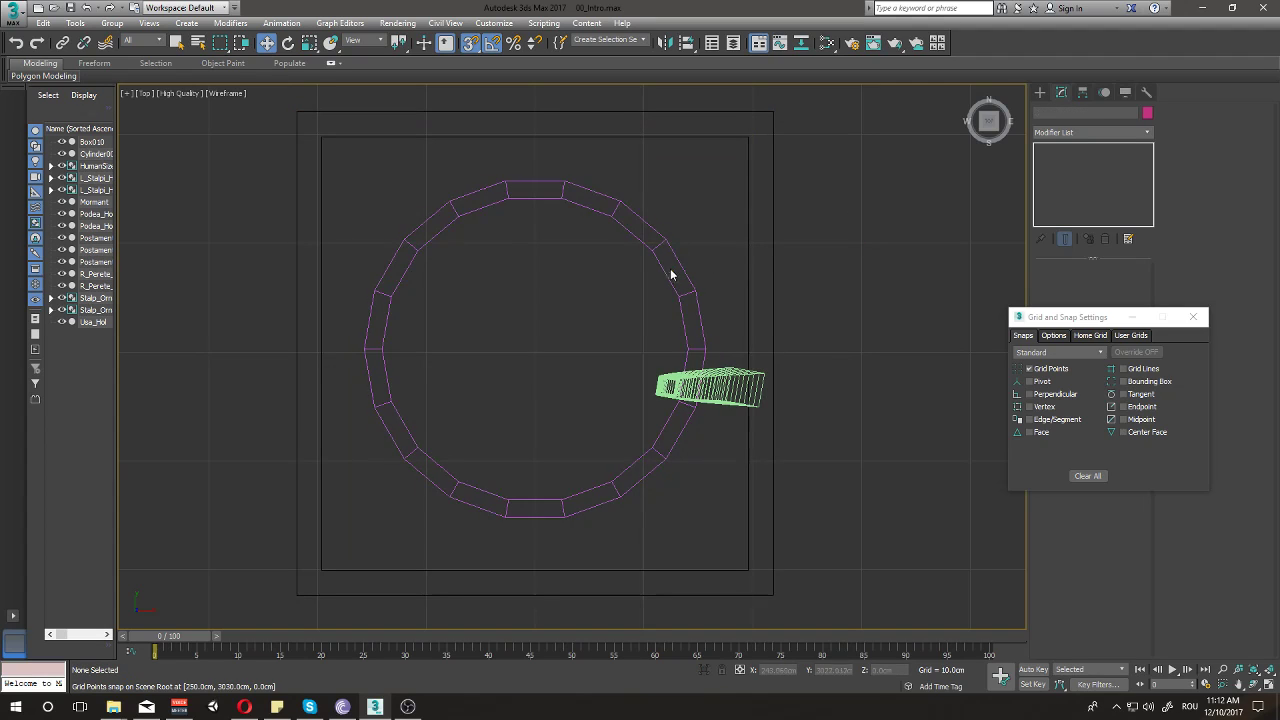
pyautogui.click(672, 276)
pyautogui.moveTo(535, 300); pyautogui.dragTo(534, 357)
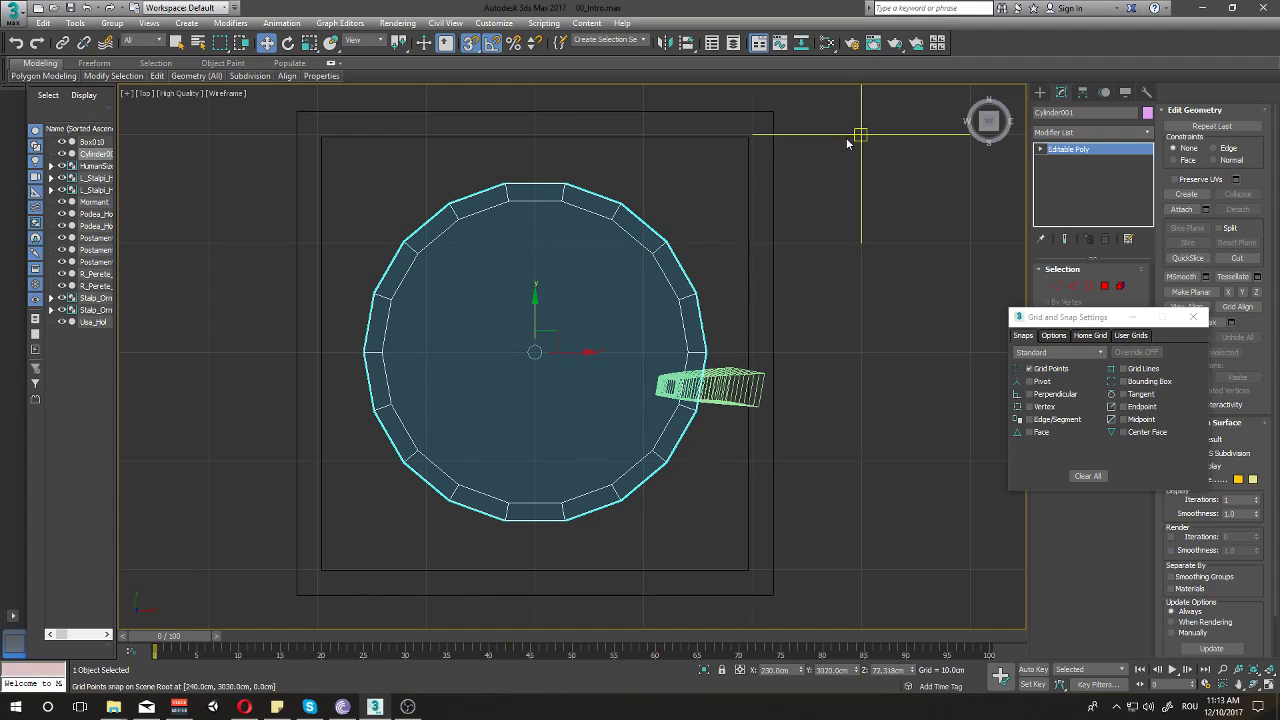
pyautogui.moveTo(855, 134); pyautogui.dragTo(723, 220)
pyautogui.moveTo(537, 300); pyautogui.dragTo(535, 352)
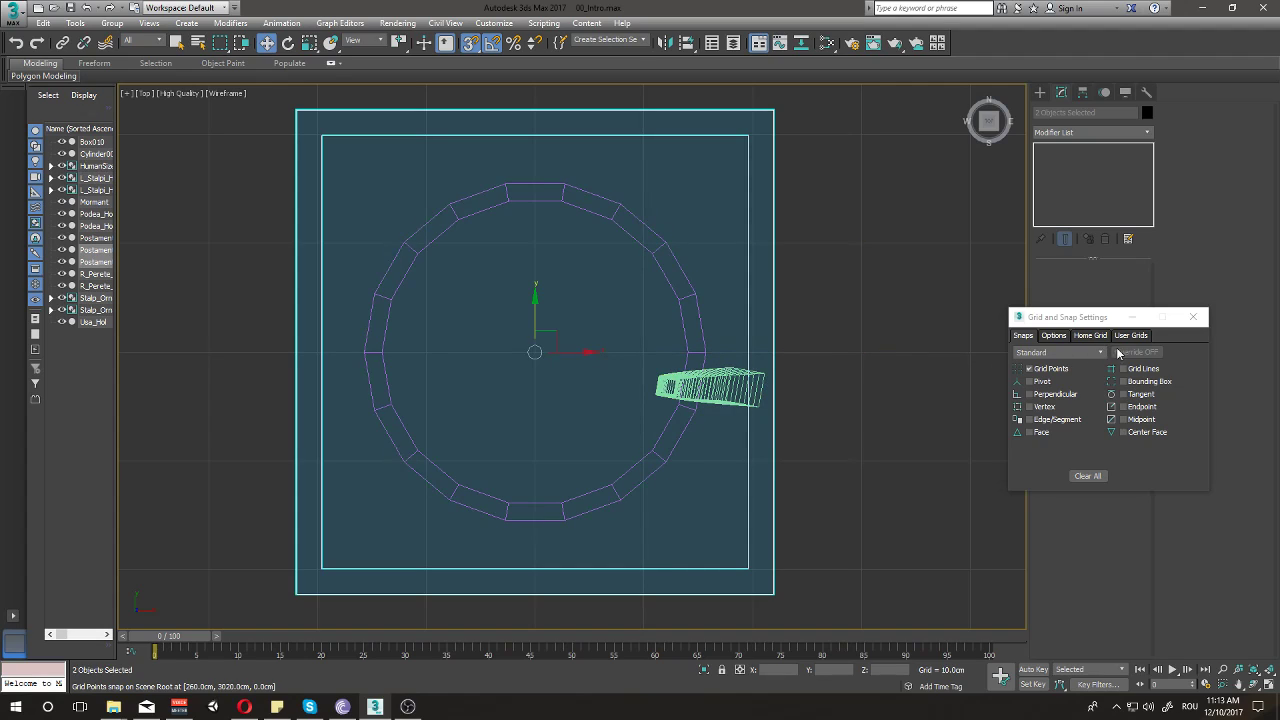
# - Reselect the outer pedestal rectangle, then select the curved post Box010
pyautogui.click(886, 215)
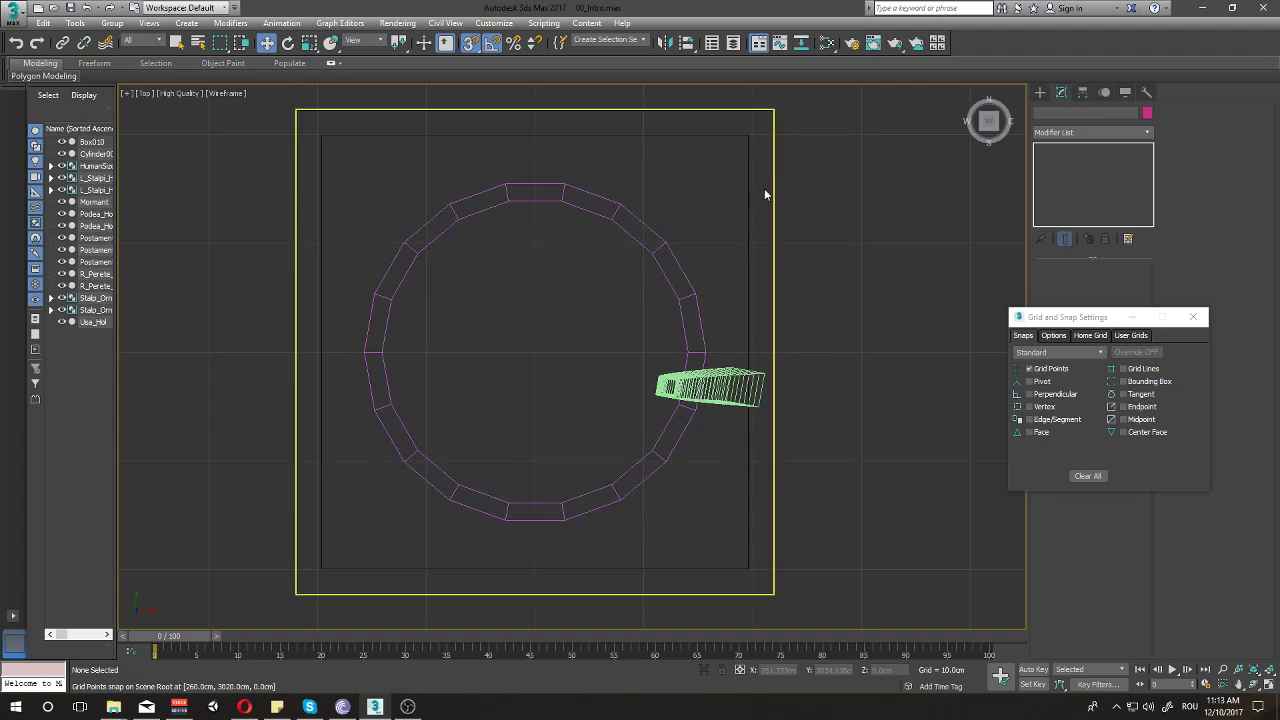
pyautogui.click(747, 180)
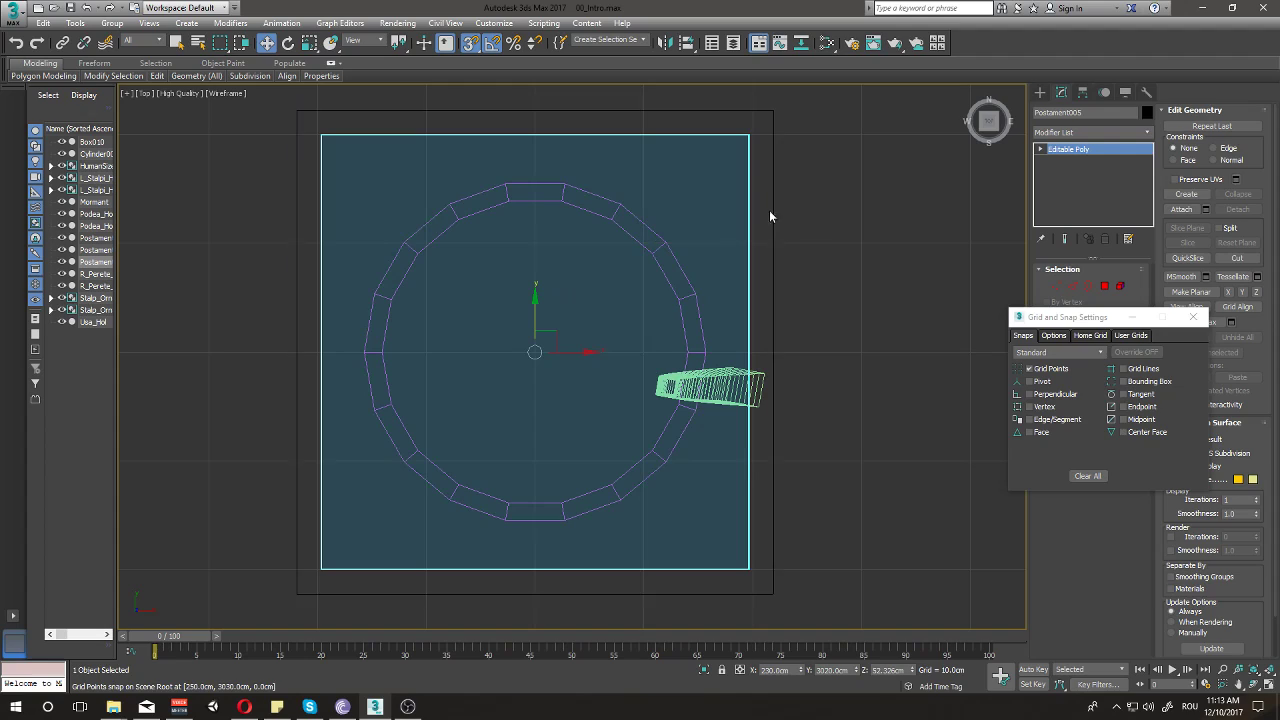
pyautogui.click(775, 210)
pyautogui.click(773, 208)
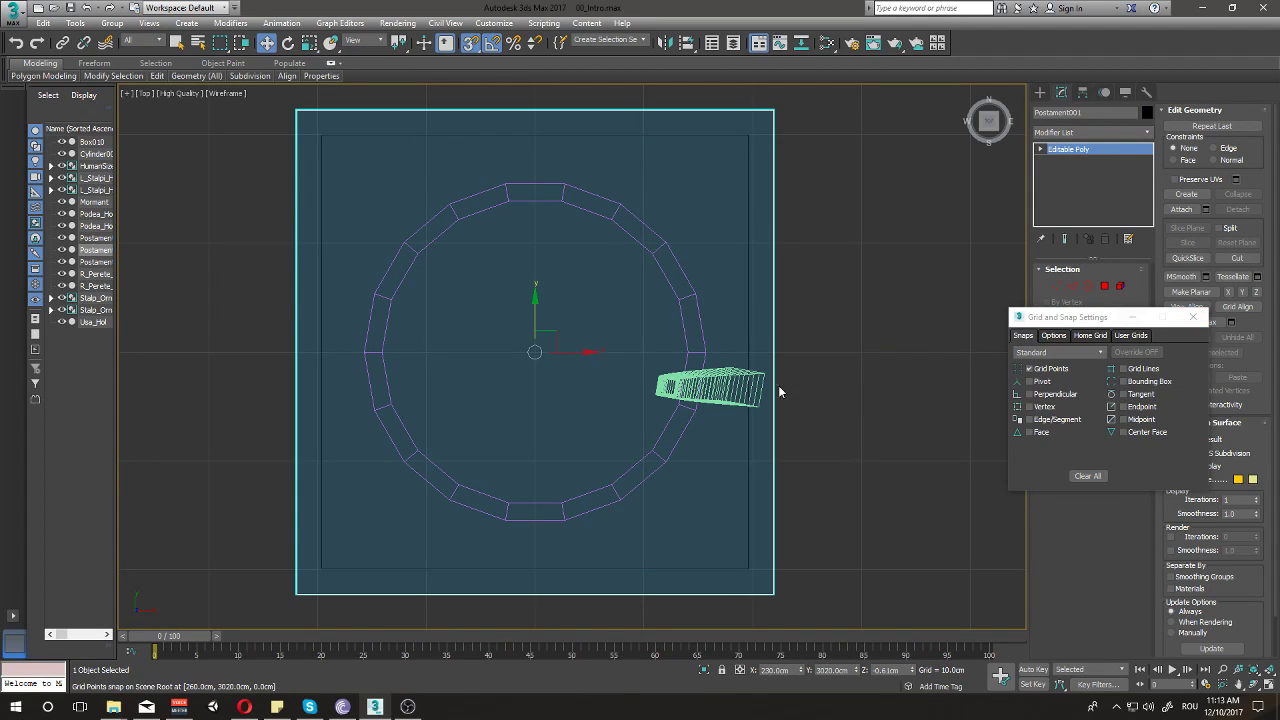
pyautogui.click(730, 395)
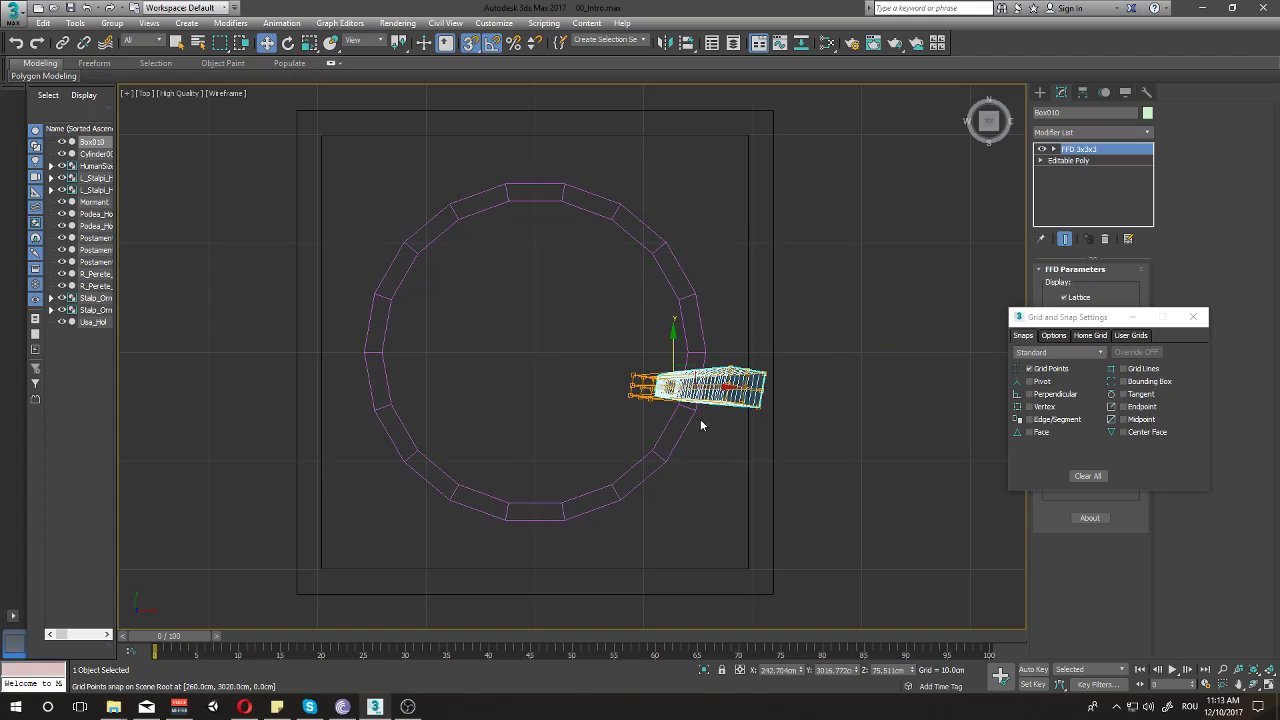
# - Using Affect Pivot Only, move Box010's pivot to the disc centre at X 230 cm, Y 3020 cm
pyautogui.click(1079, 92)
pyautogui.moveTo(1101, 322); pyautogui.dragTo(1162, 413)
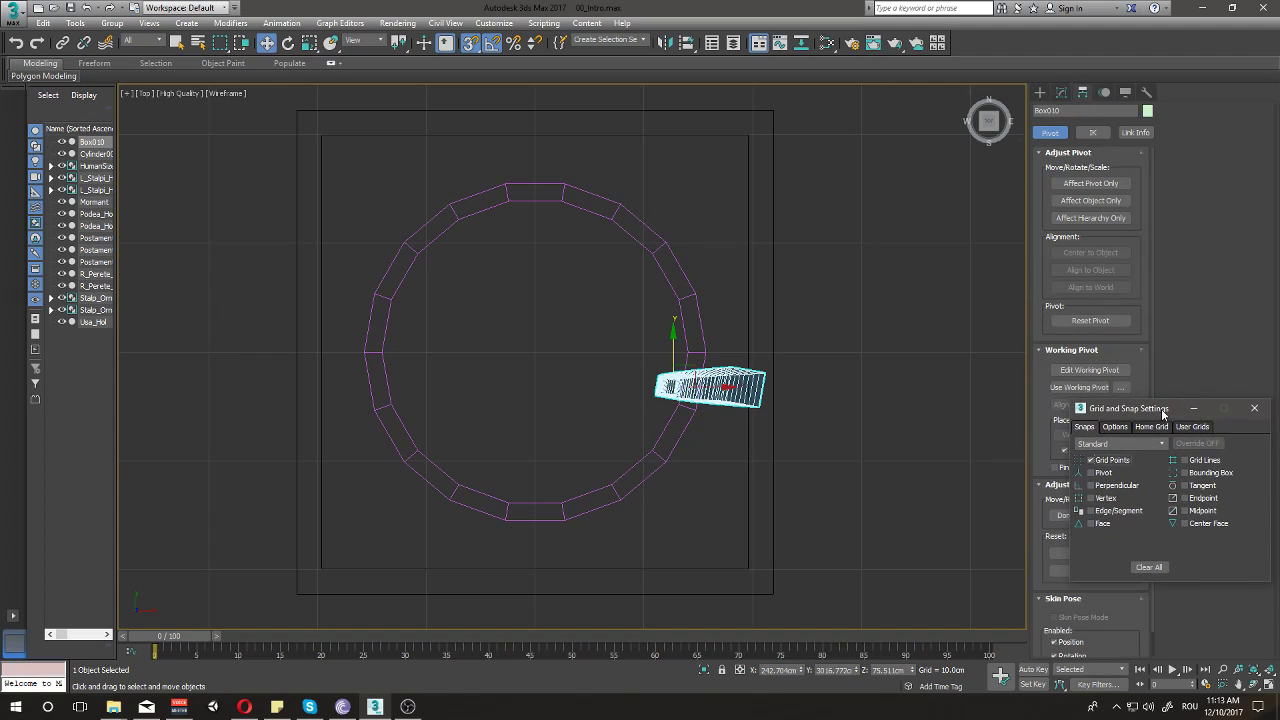
pyautogui.click(1254, 408)
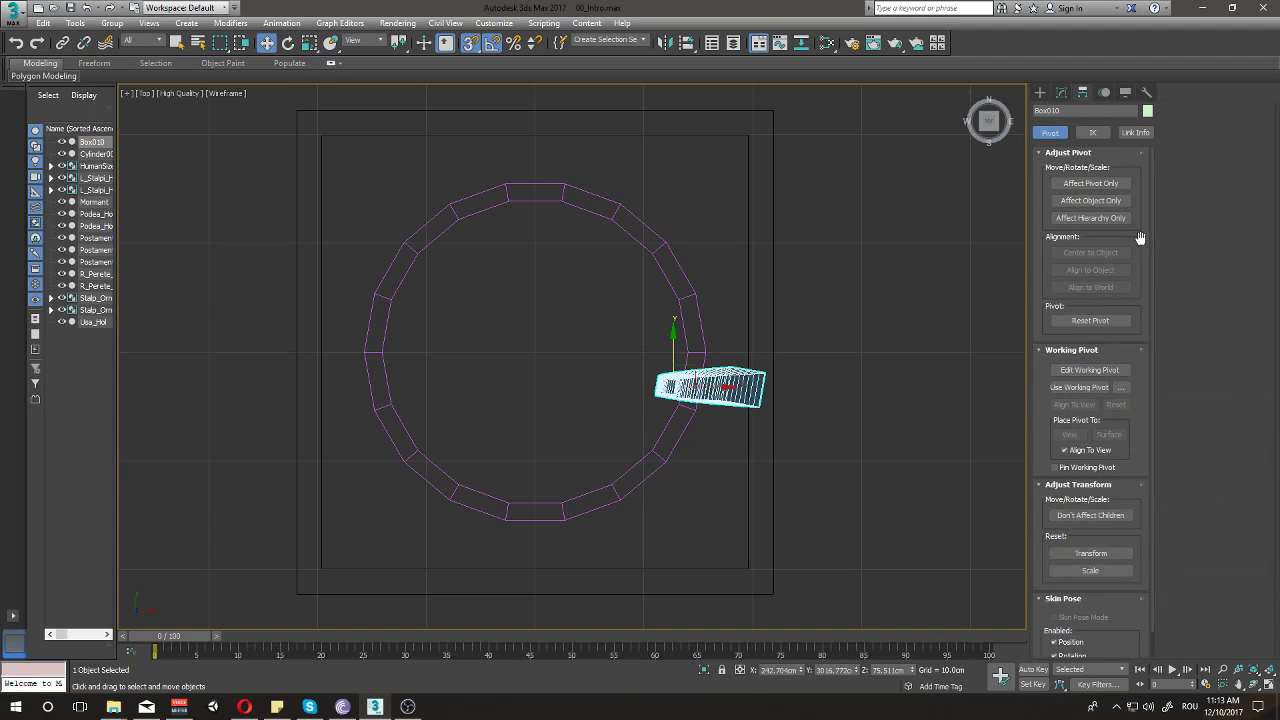
pyautogui.click(1087, 184)
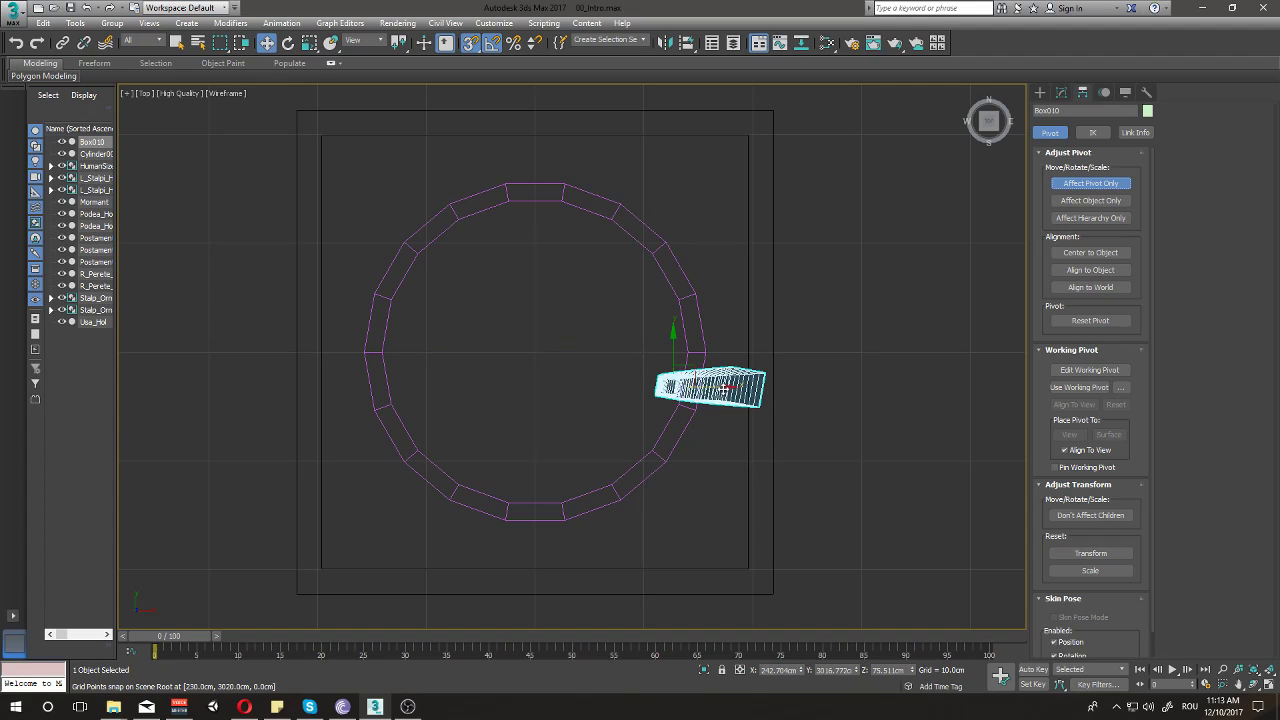
pyautogui.moveTo(674, 358); pyautogui.dragTo(536, 354)
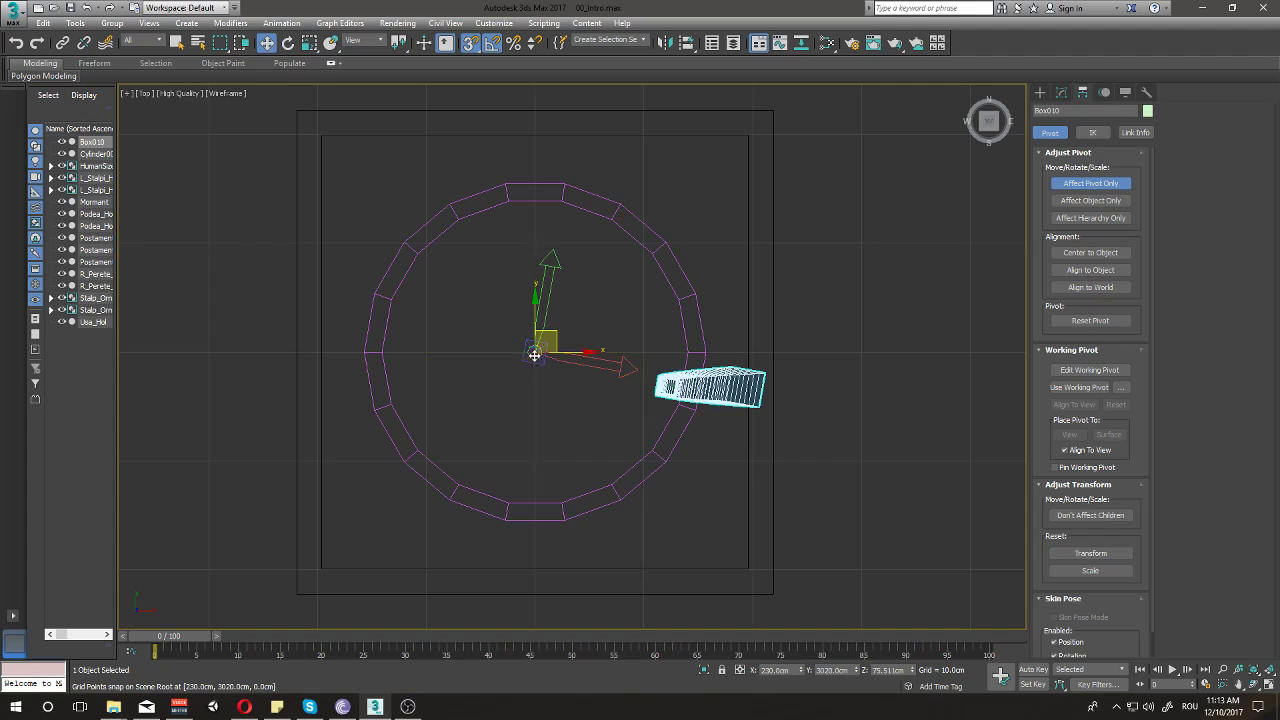
# - Shift-rotate post Box010 -45° around the disc centre to start a copy named Box011
pyautogui.click(1090, 186)
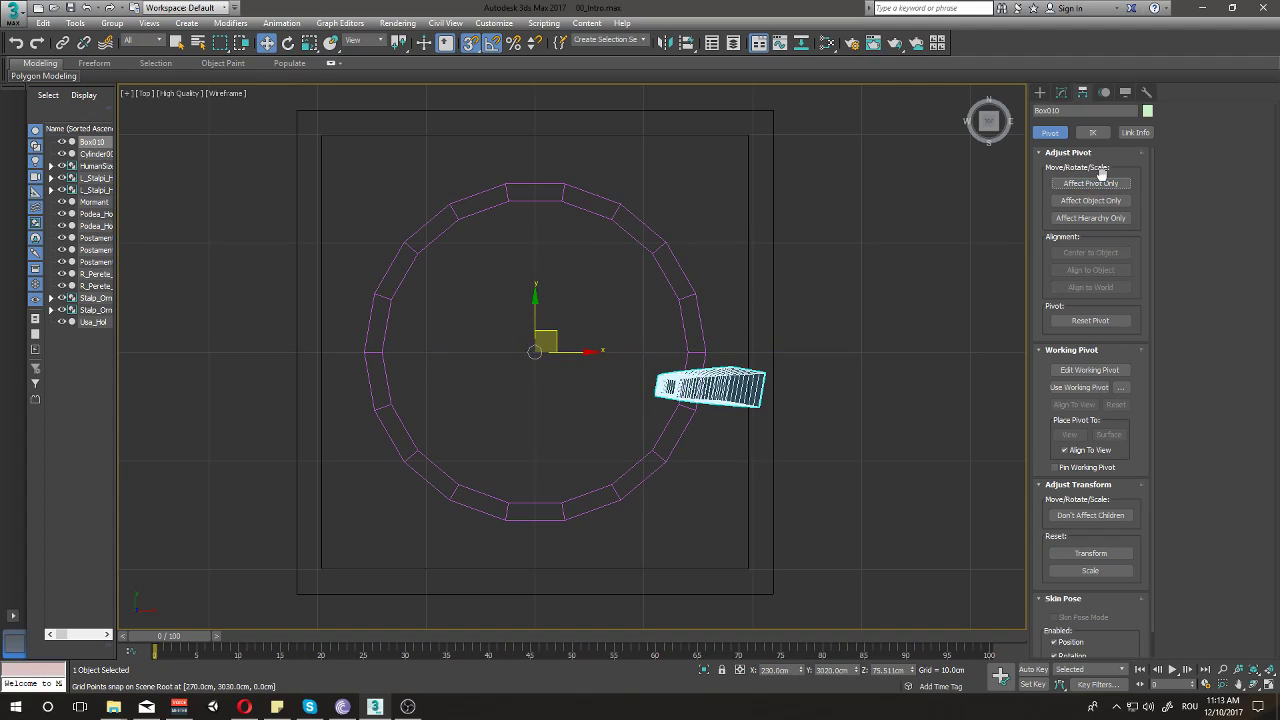
pyautogui.press('e')
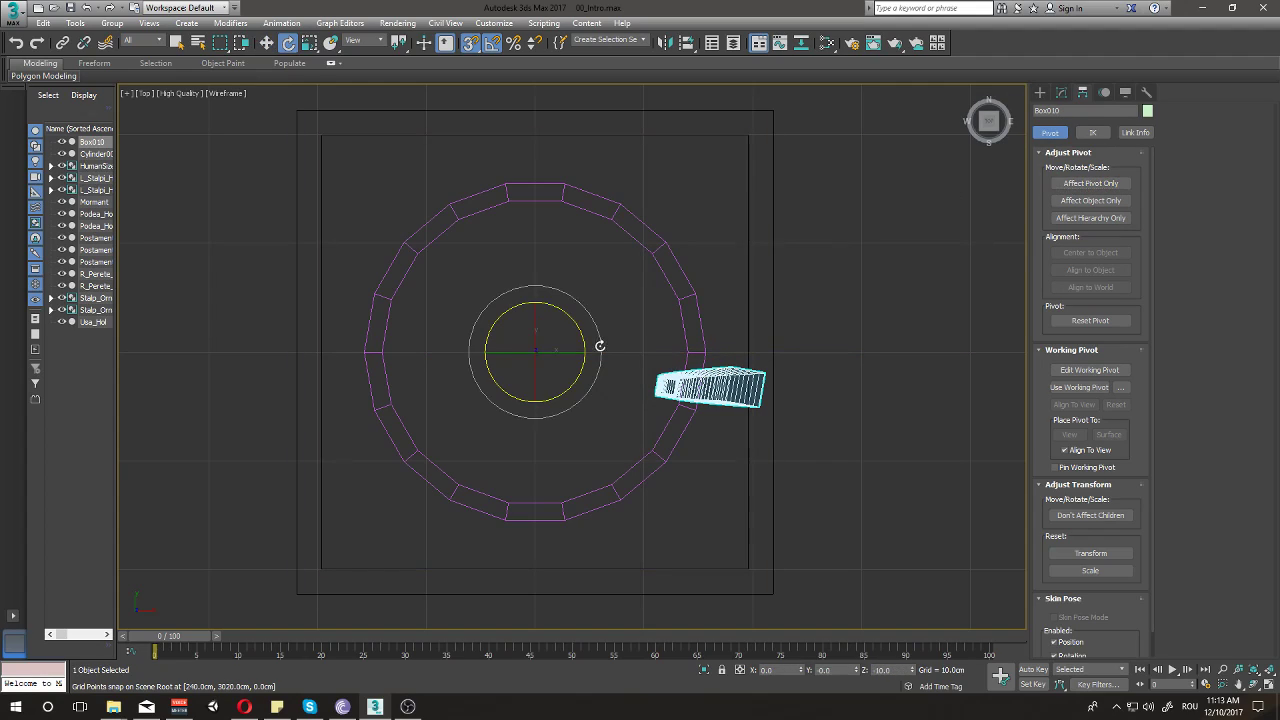
pyautogui.moveTo(574, 334); pyautogui.dragTo(589, 349)
pyautogui.moveTo(532, 413); pyautogui.dragTo(600, 400)
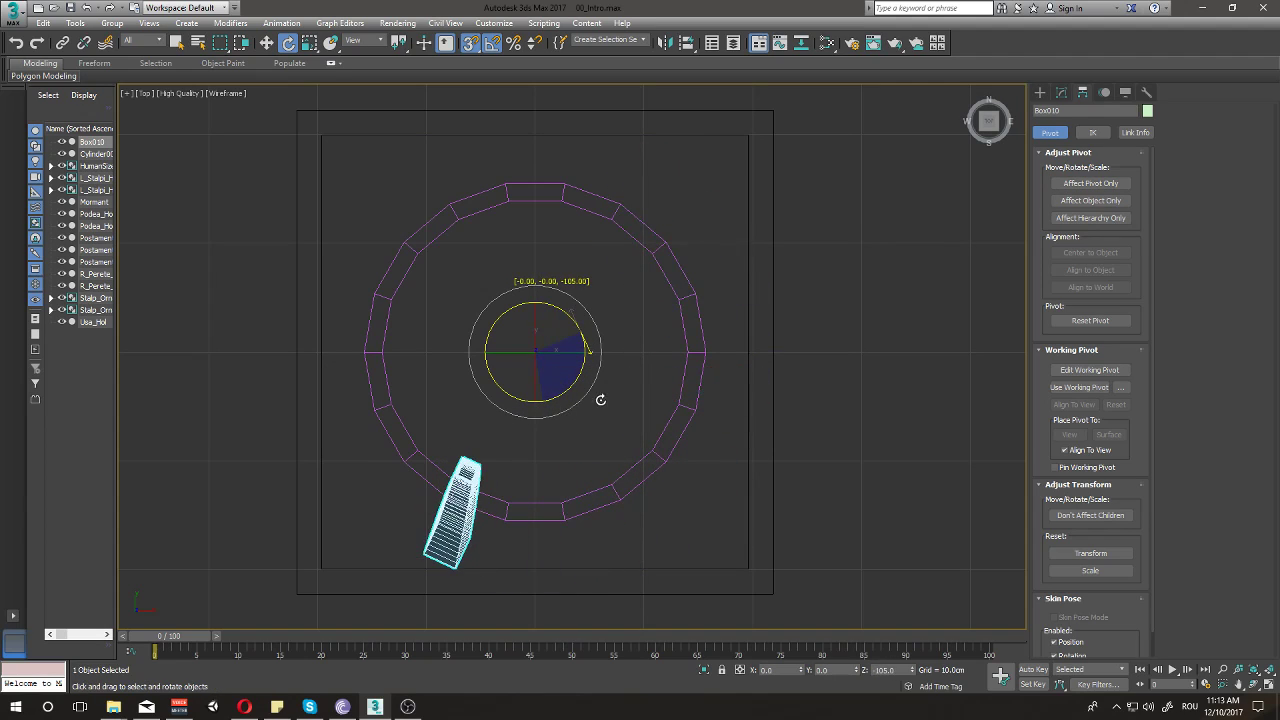
pyautogui.rightClick(600, 400)
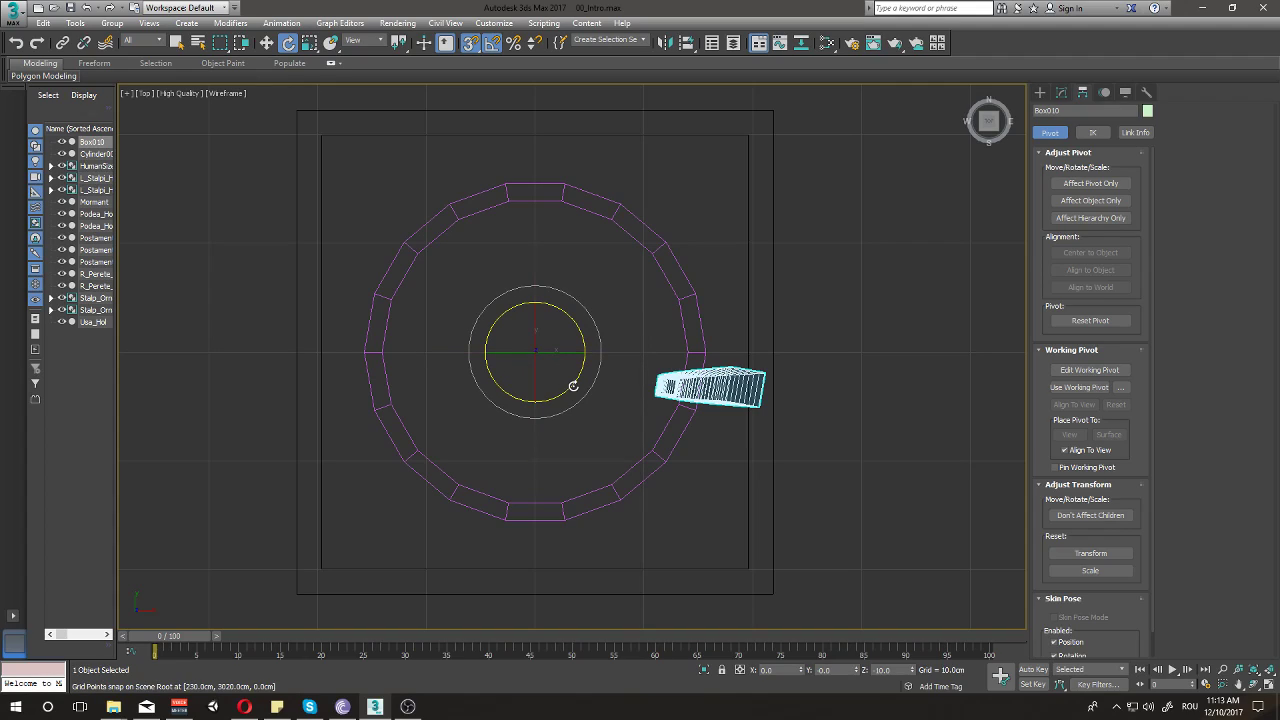
pyautogui.moveTo(574, 383); pyautogui.dragTo(563, 405)
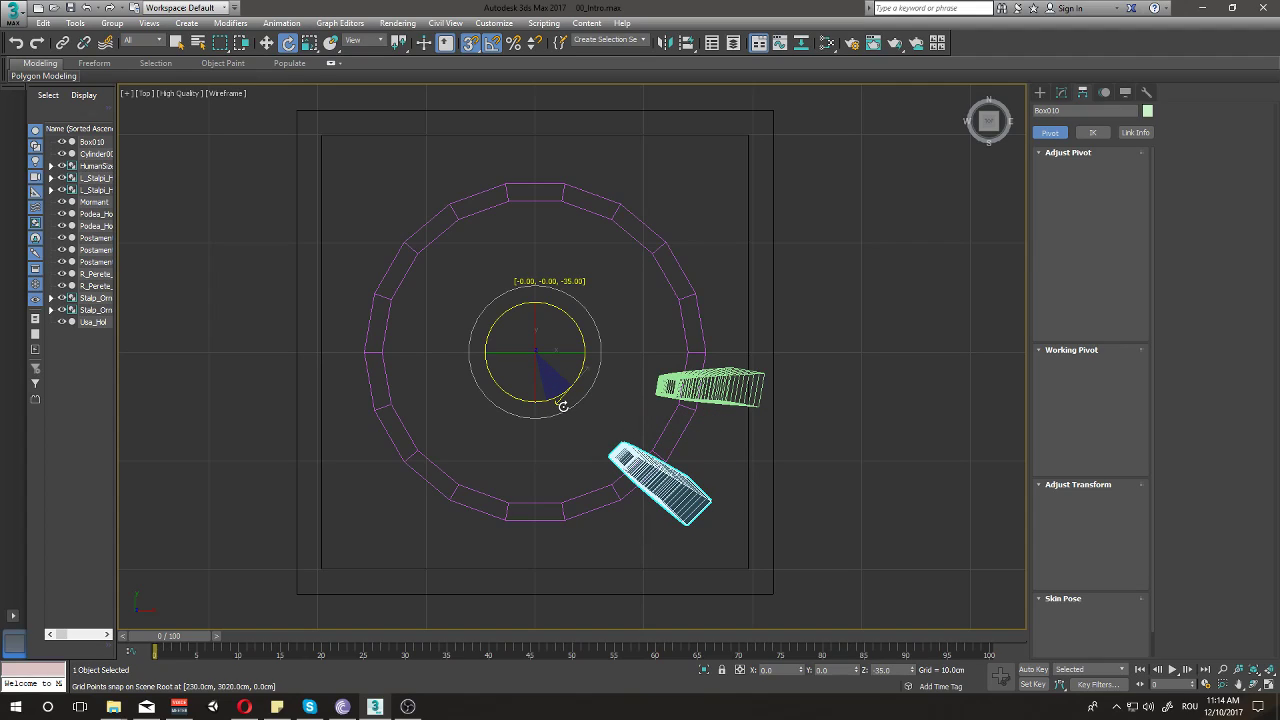
pyautogui.keyDown('shift'); pyautogui.moveTo(563, 405); pyautogui.dragTo(563, 406); pyautogui.keyUp('shift')
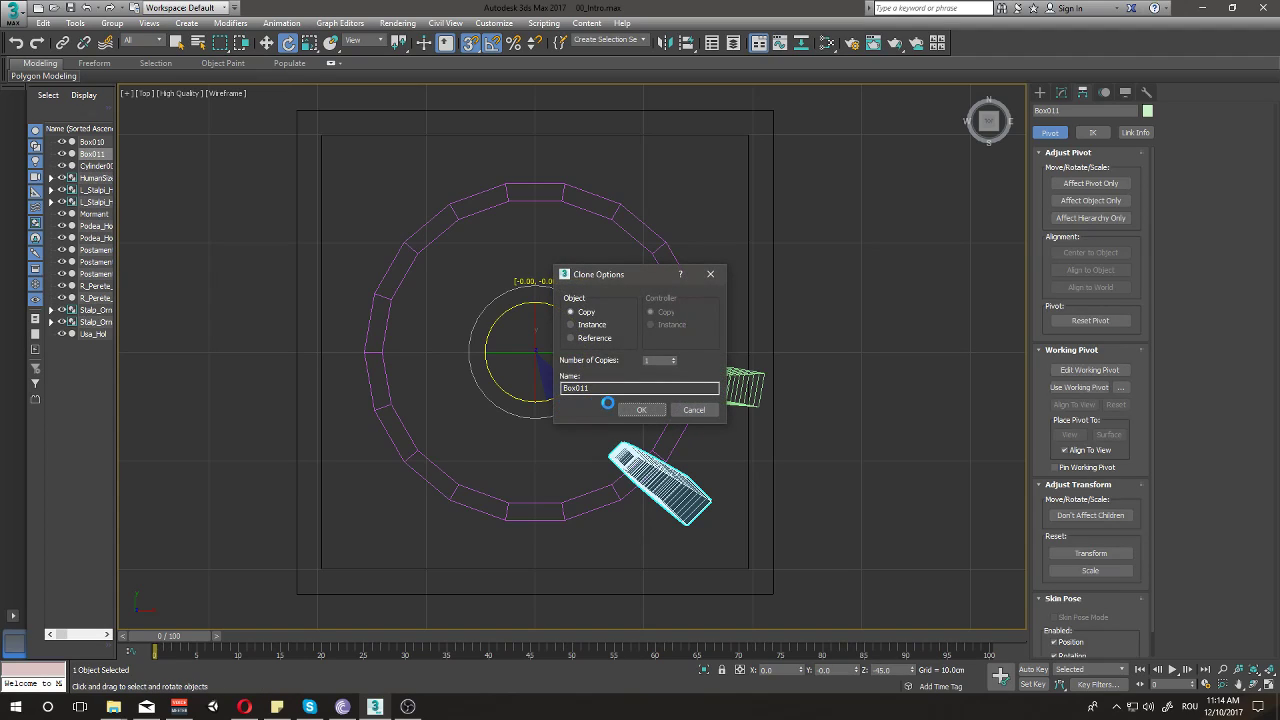
# - Make 8 rotated copies (Box011–Box018), then Shift-rotate Box018 to start copy Box019
pyautogui.moveTo(614, 296); pyautogui.dragTo(930, 297)
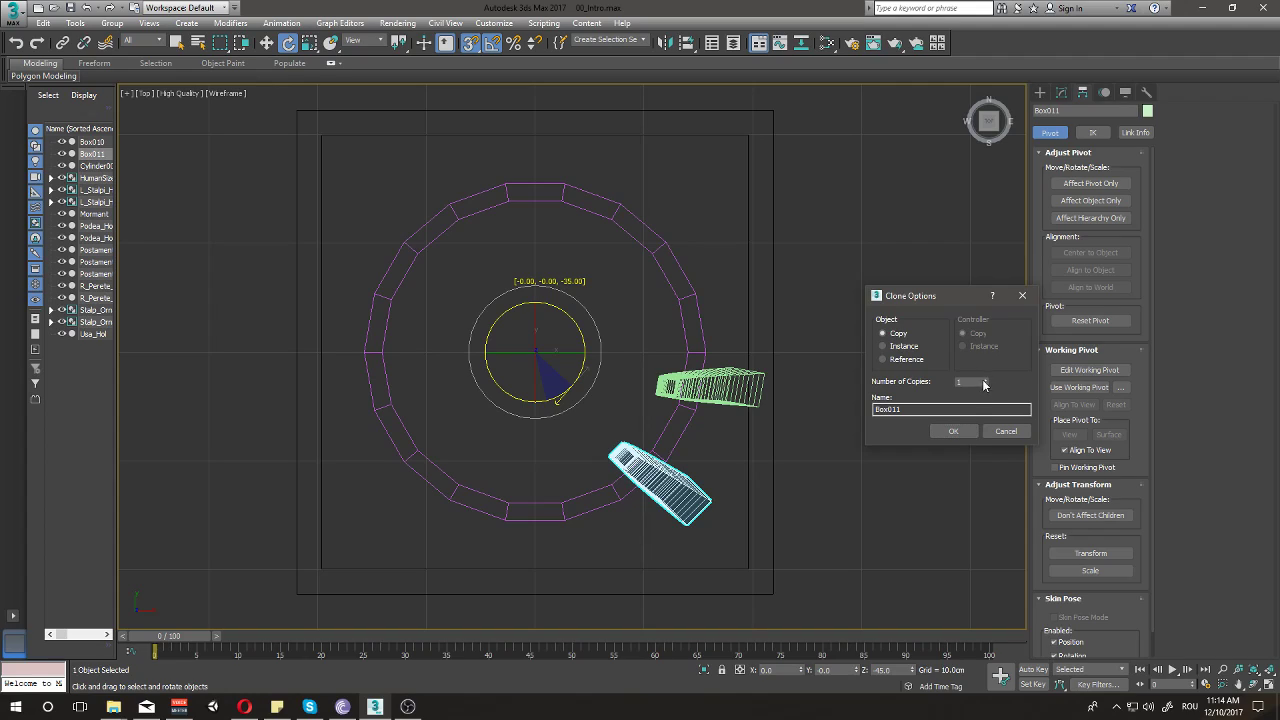
pyautogui.moveTo(975, 382); pyautogui.dragTo(907, 393)
pyautogui.click(954, 431)
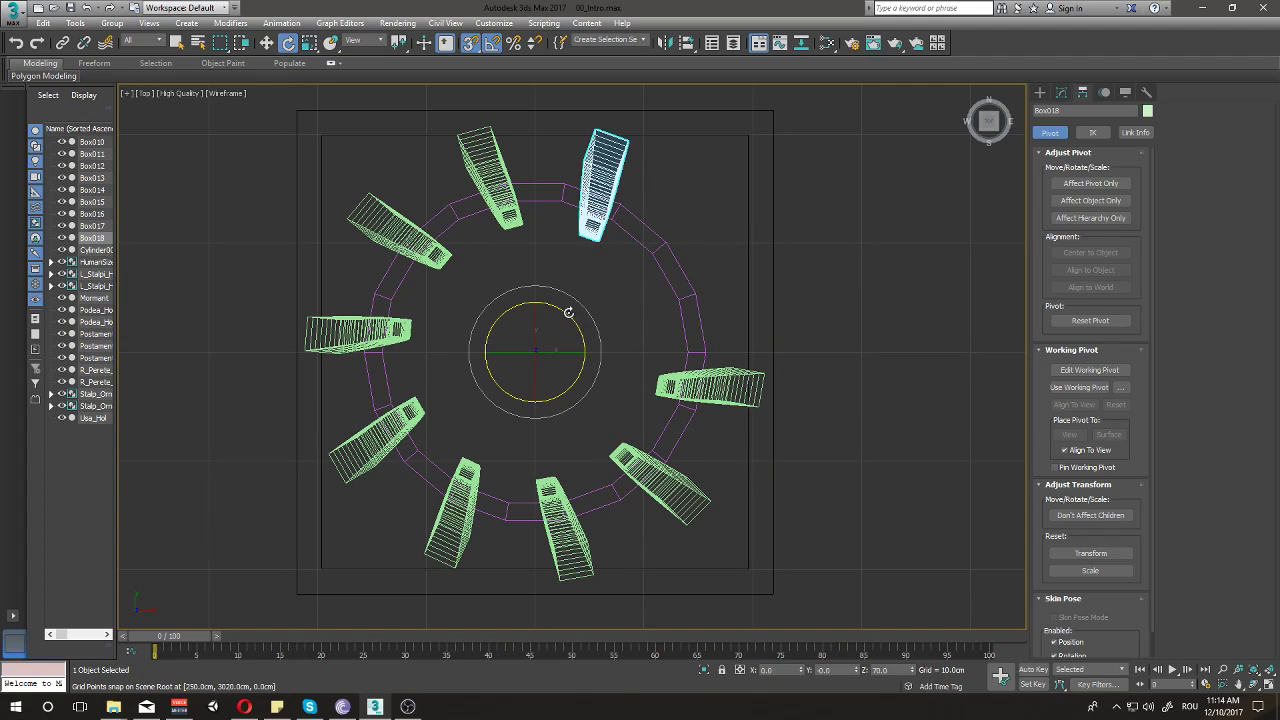
pyautogui.moveTo(569, 313); pyautogui.dragTo(578, 342)
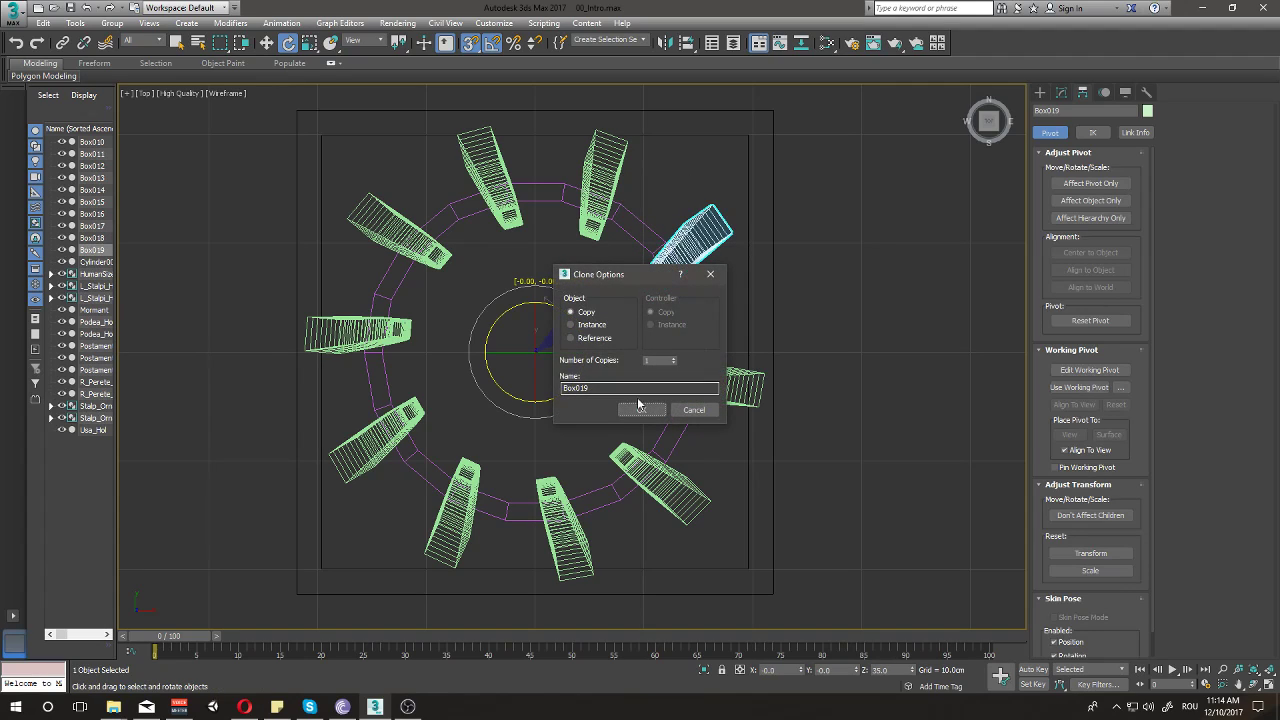
# - Confirm the tenth post Box019 and switch to a shaded Perspective view
pyautogui.click(641, 414)
pyautogui.press('p')
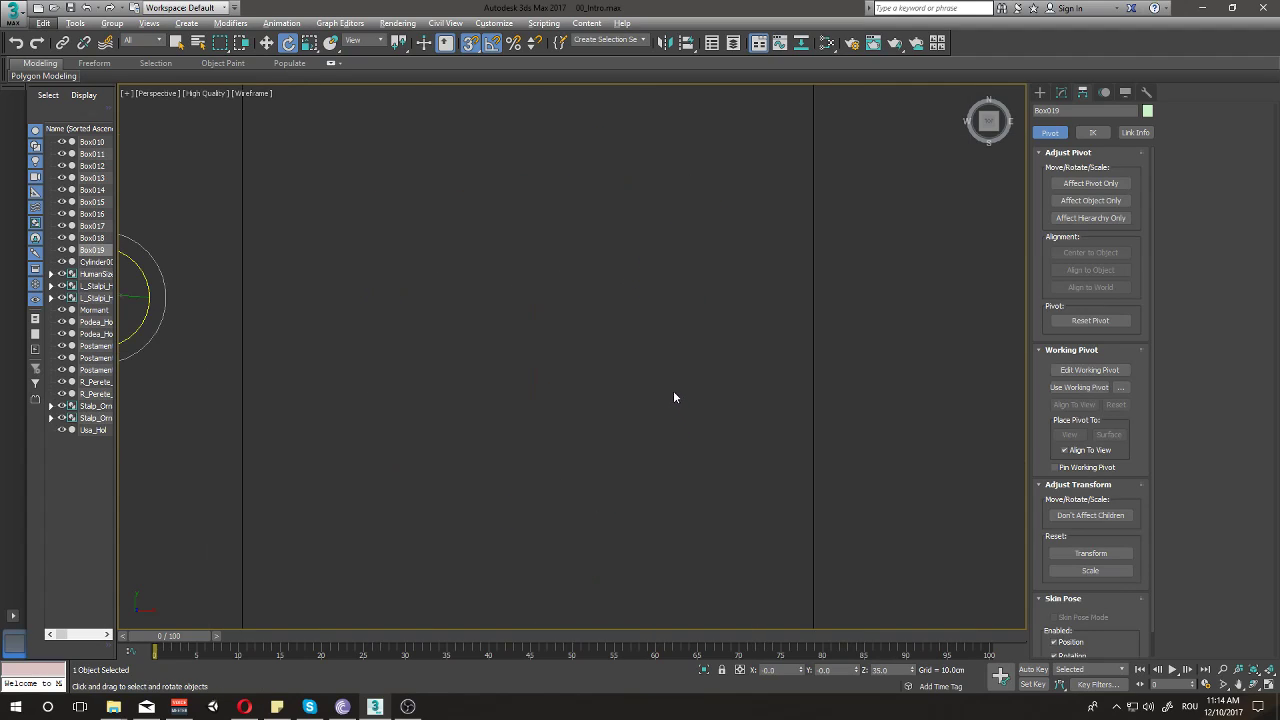
pyautogui.scroll(-2, 576, 395)
pyautogui.press('F3')
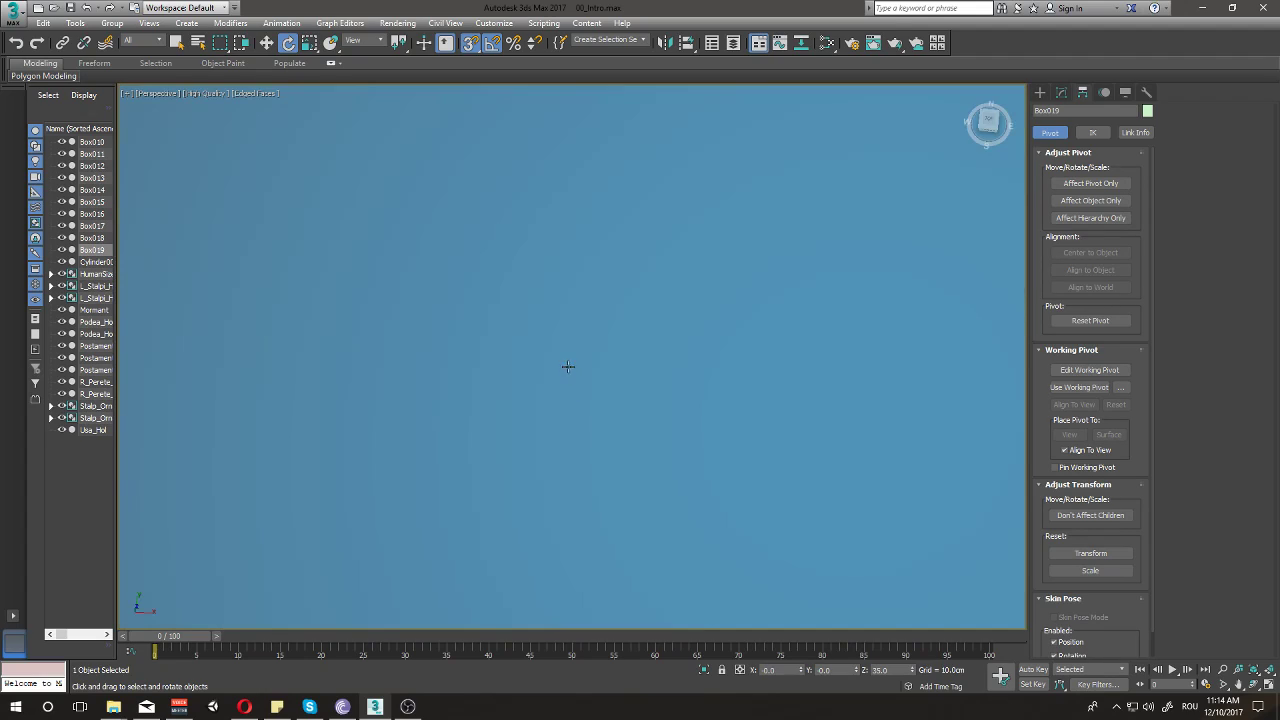
# - Select all ten posts and orbit to look down on the ring from above
pyautogui.scroll(-3, 571, 364)
pyautogui.moveTo(571, 362)
pyautogui.keyDown('alt'); pyautogui.mouseDown(button='middle')
pyautogui.moveTo(545, 390)
pyautogui.moveTo(520, 365)
pyautogui.mouseUp(button='middle'); pyautogui.keyUp('alt')
pyautogui.scroll(-4, 524, 408)
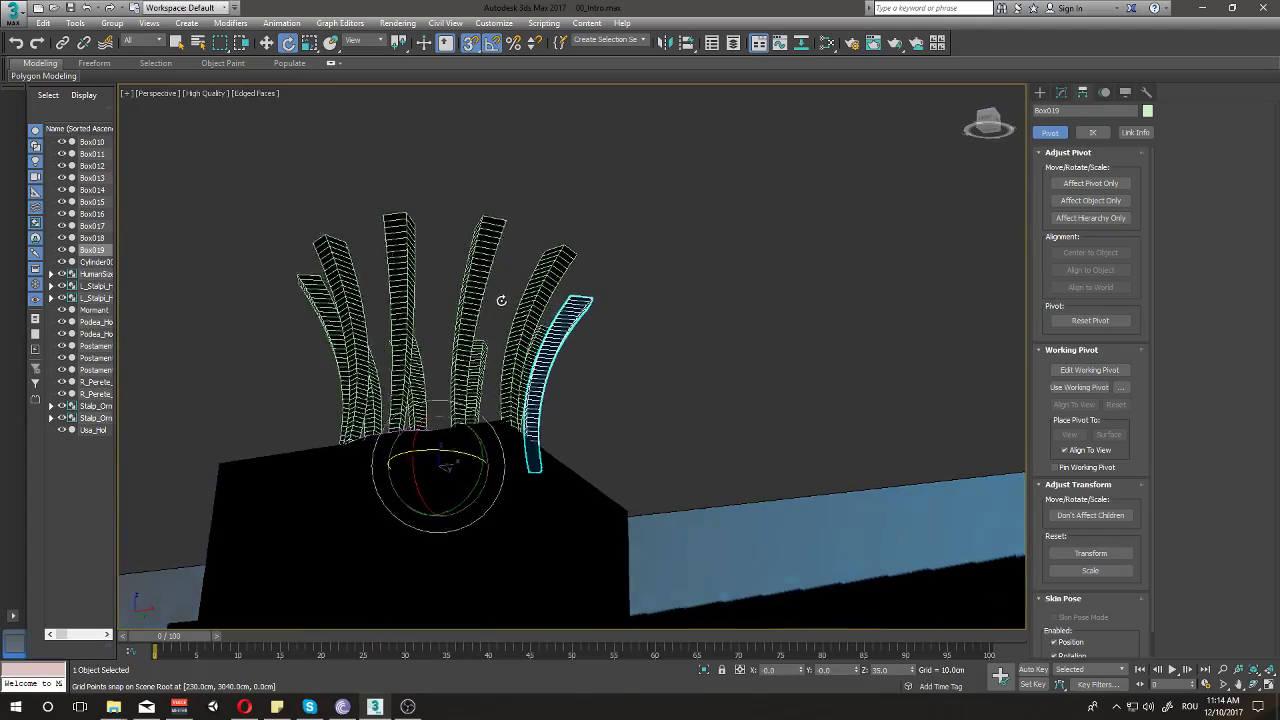
pyautogui.moveTo(519, 363); pyautogui.dragTo(521, 362)
pyautogui.moveTo(521, 362)
pyautogui.keyDown('alt'); pyautogui.mouseDown(button='middle')
pyautogui.moveTo(698, 349)
pyautogui.moveTo(547, 485)
pyautogui.moveTo(646, 460)
pyautogui.moveTo(680, 366)
pyautogui.moveTo(641, 352)
pyautogui.moveTo(612, 378)
pyautogui.moveTo(390, 383)
pyautogui.moveTo(383, 430)
pyautogui.moveTo(474, 484)
pyautogui.mouseUp(button='middle'); pyautogui.keyUp('alt')
# - Scale all ten posts to 98% in the XY plane
pyautogui.press('r')
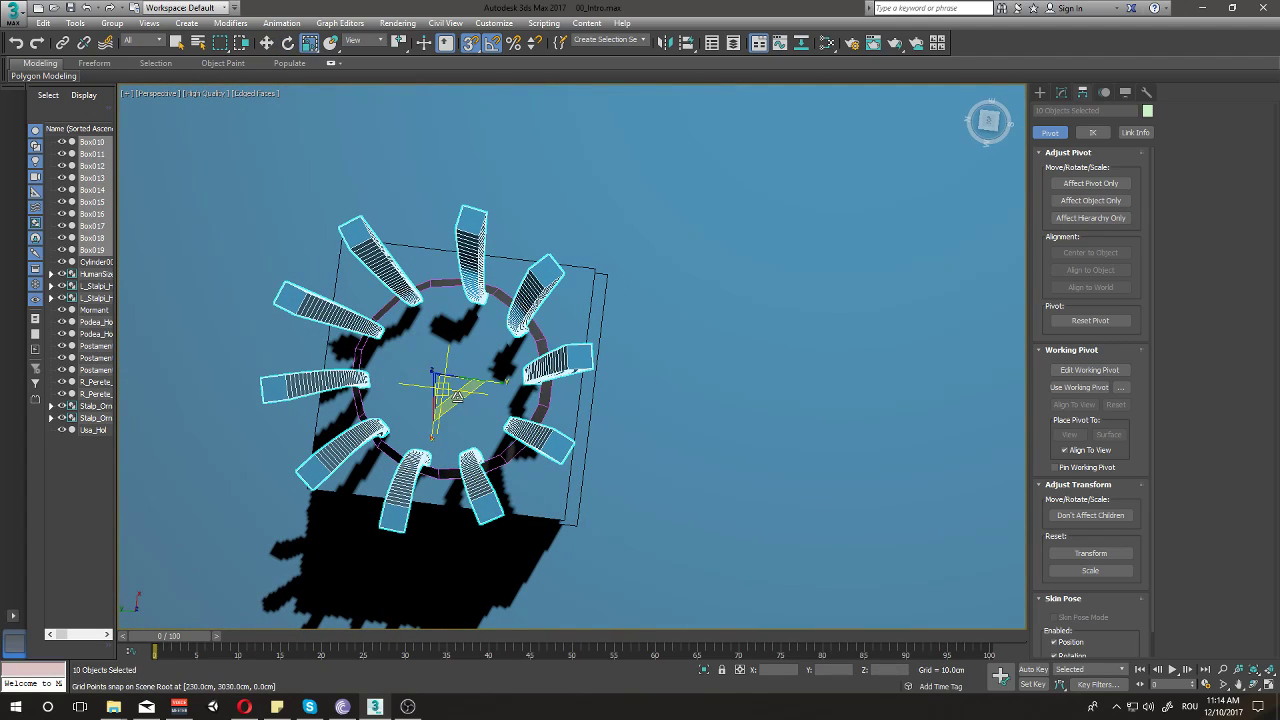
pyautogui.moveTo(457, 395); pyautogui.dragTo(456, 397)
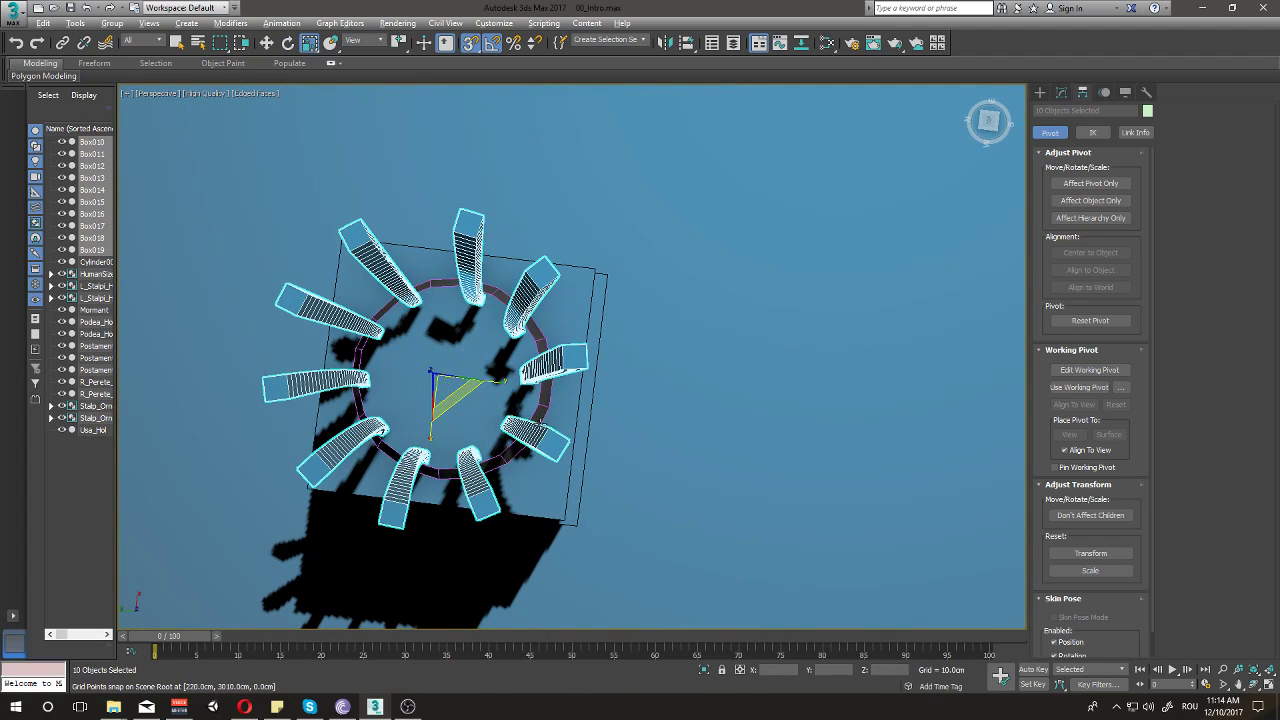
pyautogui.moveTo(456, 397)
pyautogui.keyDown('alt'); pyautogui.mouseDown(button='middle')
pyautogui.moveTo(568, 366)
pyautogui.moveTo(572, 420)
pyautogui.moveTo(571, 358)
pyautogui.moveTo(512, 392)
pyautogui.moveTo(538, 338)
pyautogui.moveTo(560, 310)
pyautogui.moveTo(636, 309)
pyautogui.mouseUp(button='middle'); pyautogui.keyUp('alt')
# - Deselect the posts and inspect the ring standing on the pedestal disc
pyautogui.click(620, 284)
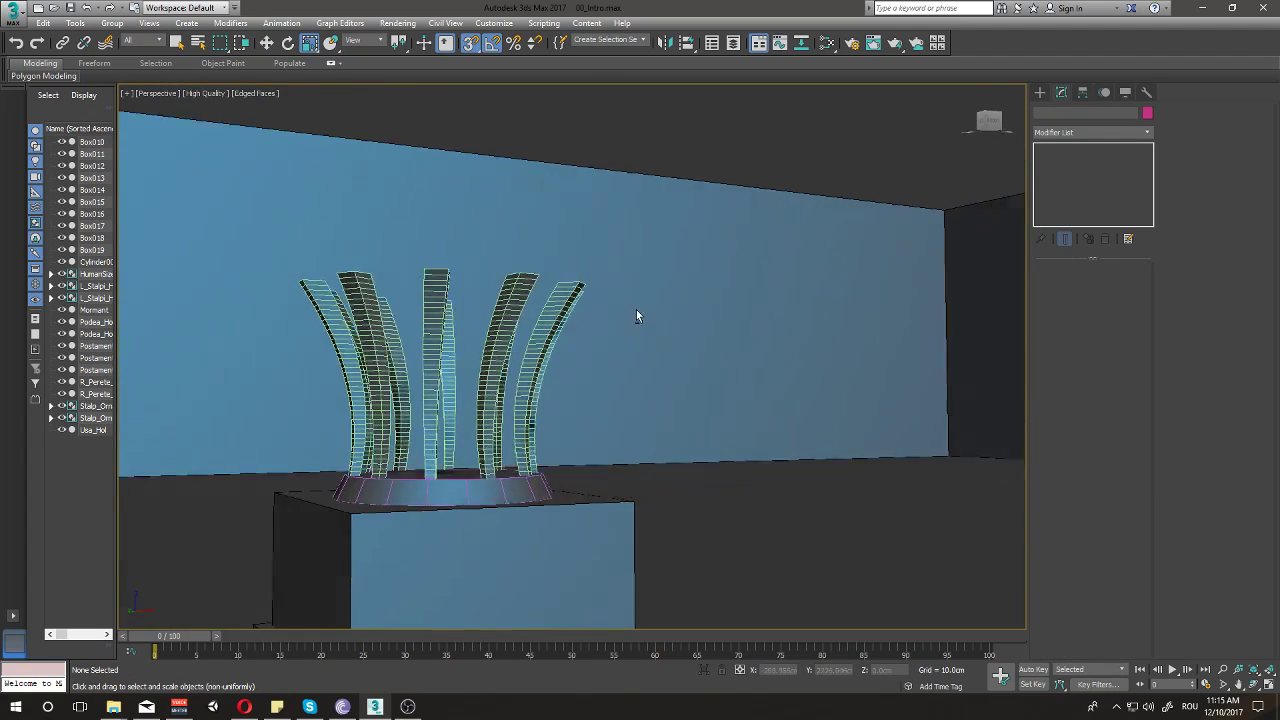
pyautogui.scroll(2, 636, 316)
pyautogui.scroll(5, 636, 316)
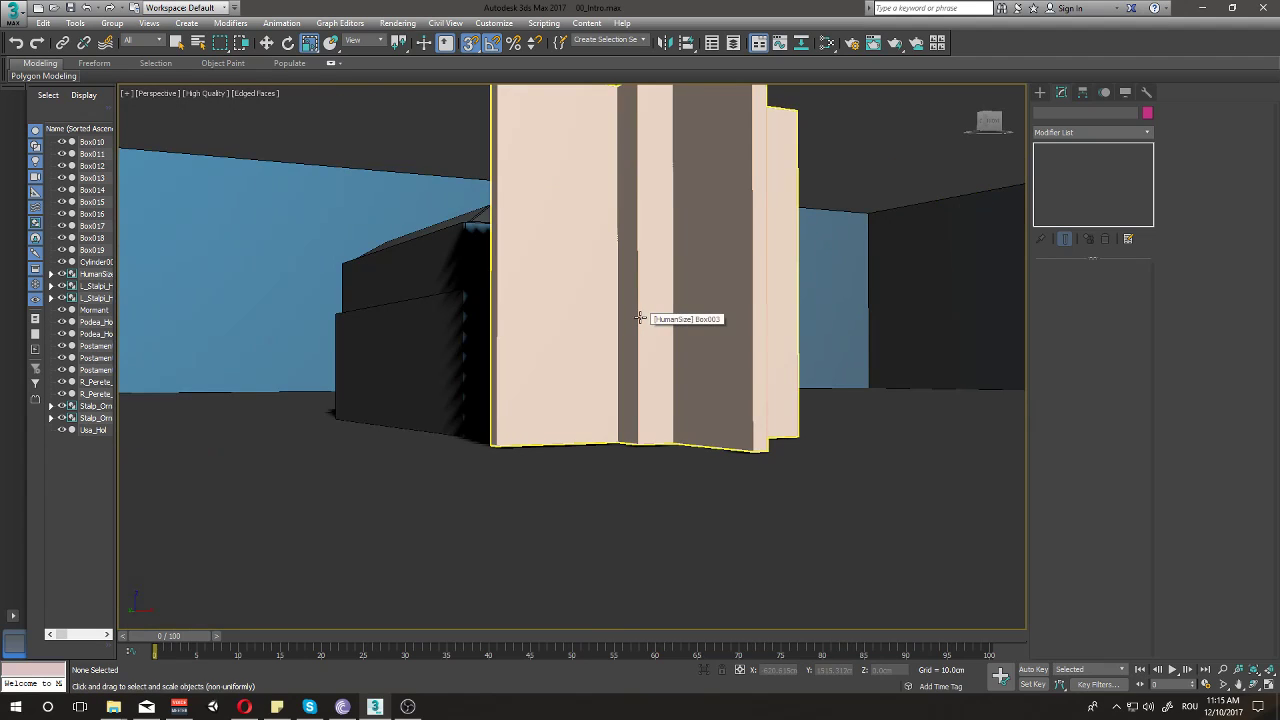
pyautogui.scroll(-5, 640, 318)
pyautogui.scroll(4, 543, 314)
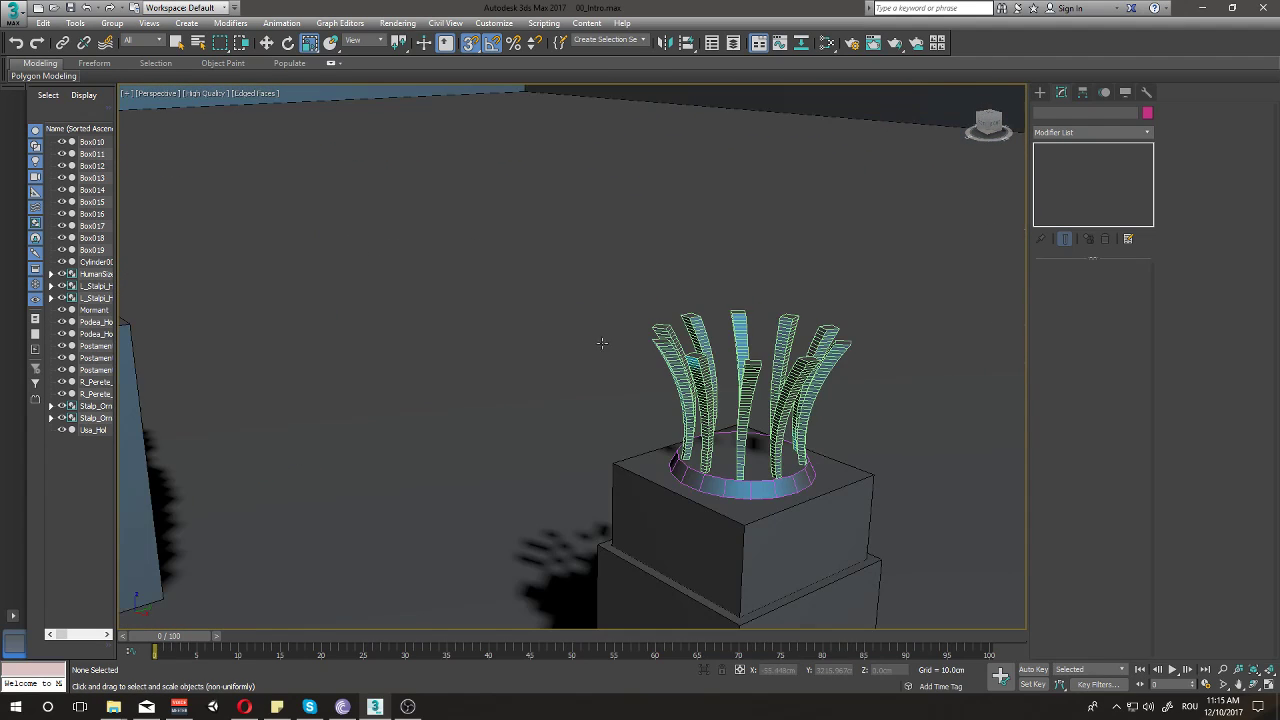
pyautogui.keyDown('alt'); pyautogui.moveTo(749, 387); pyautogui.dragTo(685, 370, button='middle'); pyautogui.keyUp('alt')
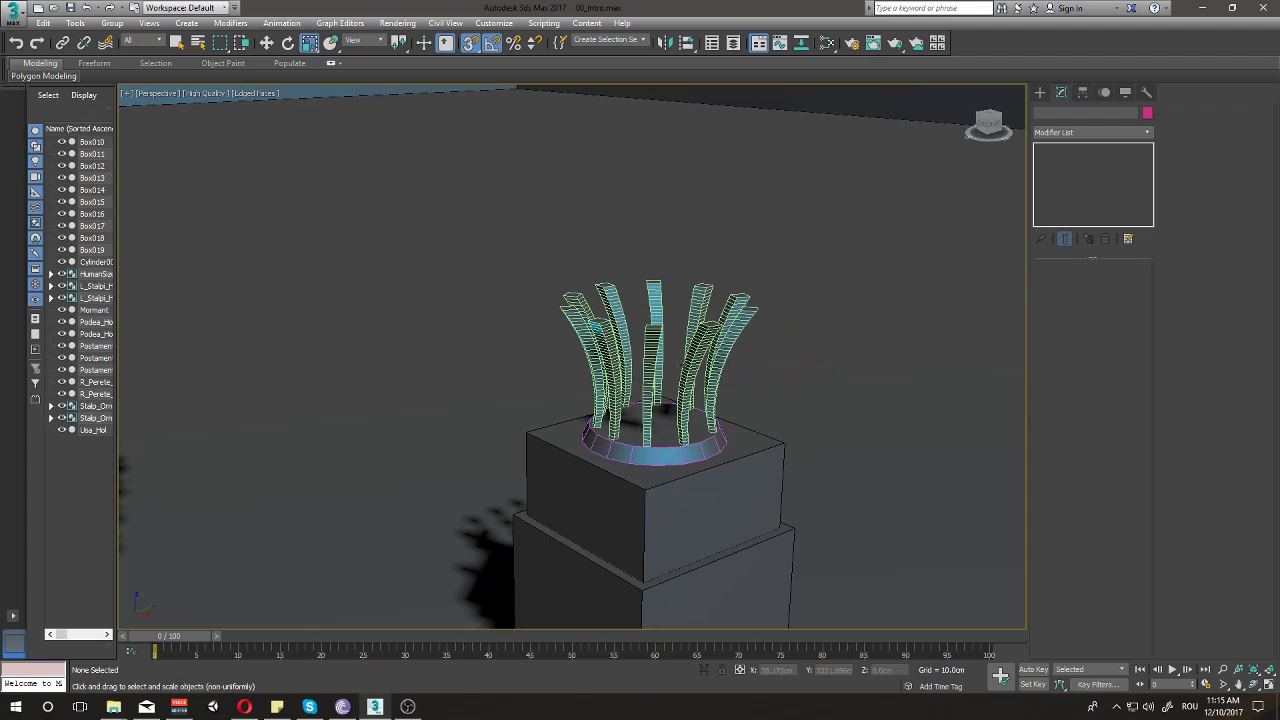